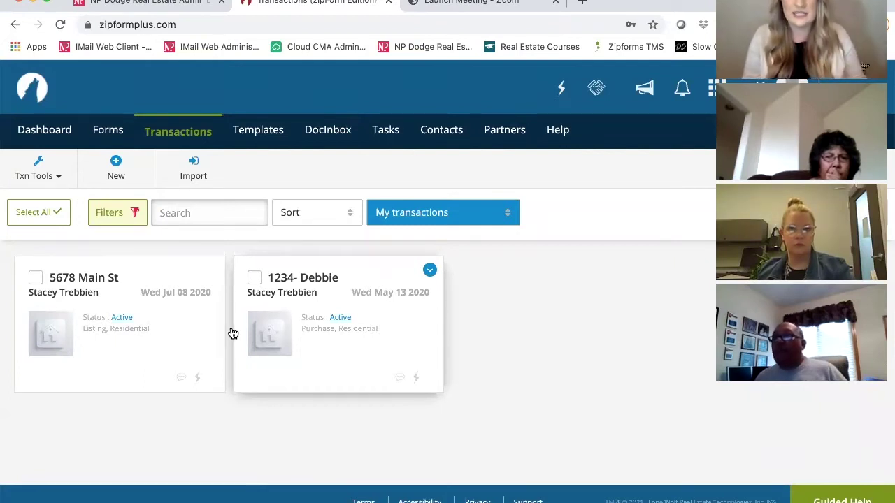
Switch from the transactions list to the Templates page.
left_click(253, 131)
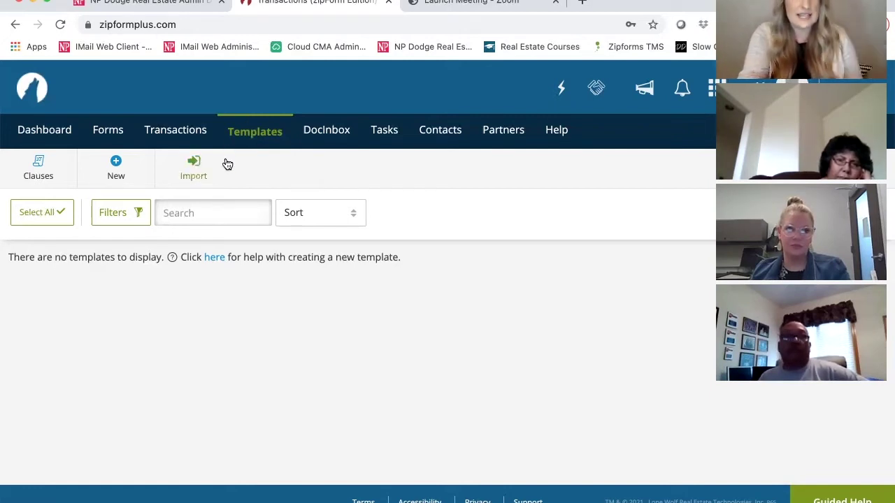
Create a new template of the Purchase or Offer type.
left_click(118, 176)
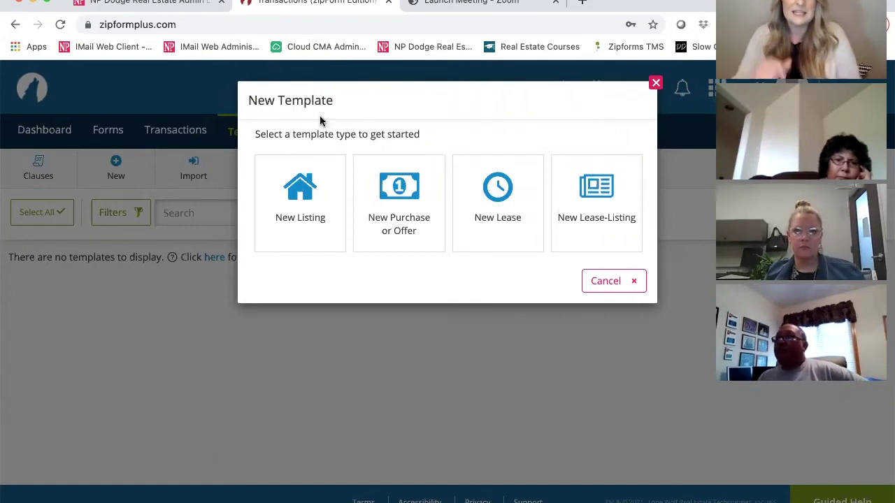
left_click(396, 213)
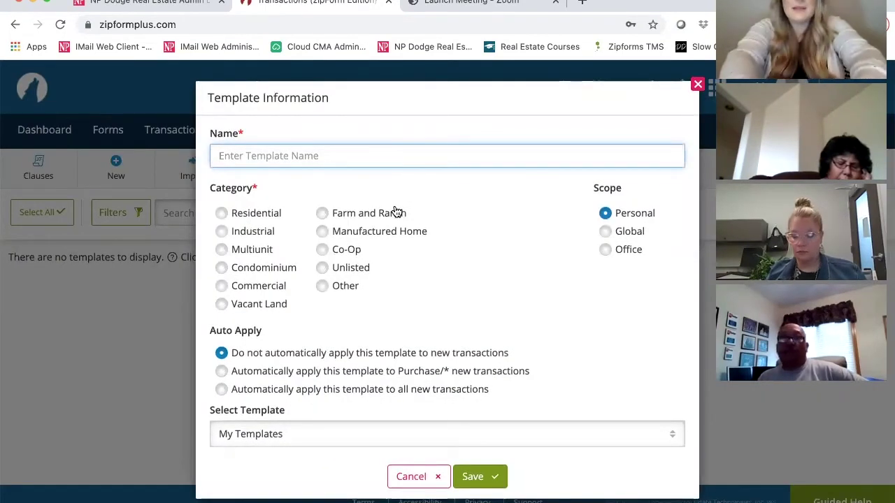
Name the template with the agent's first name plus 'Purchase Packet NE' and choose the Residential category.
type("Stacey's Purchase Packet NE")
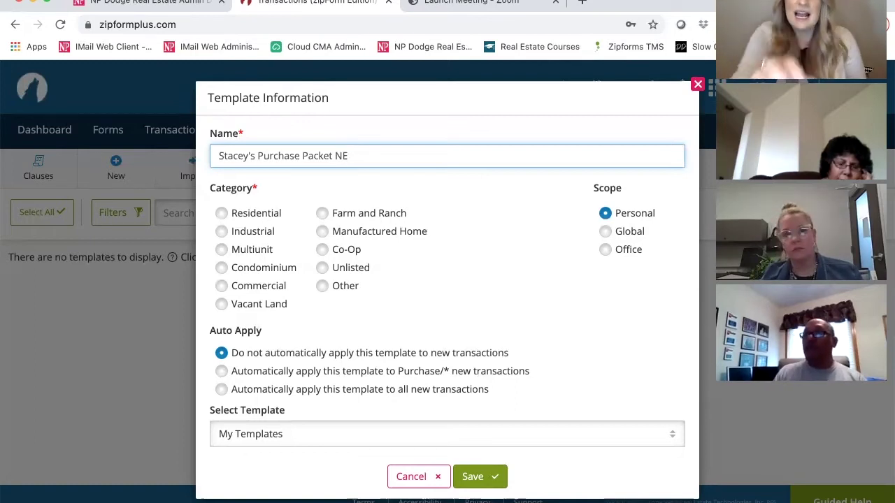
left_click(224, 217)
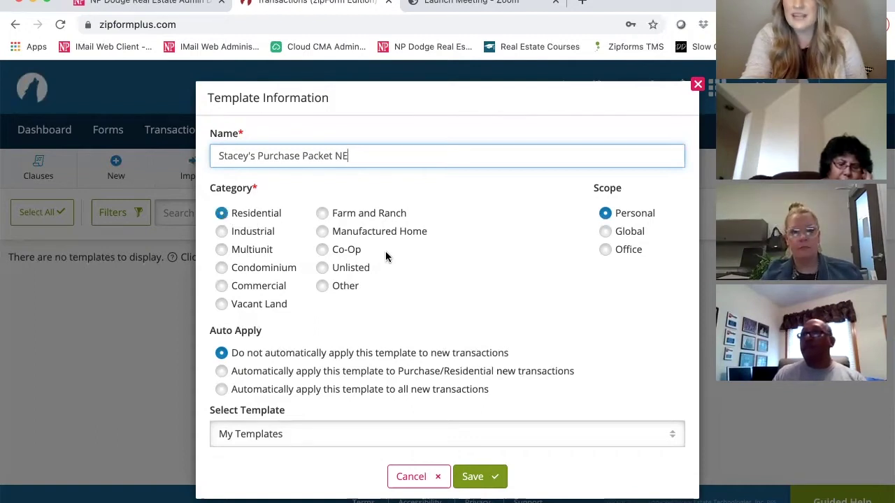
scroll(385, 257, "down", 1)
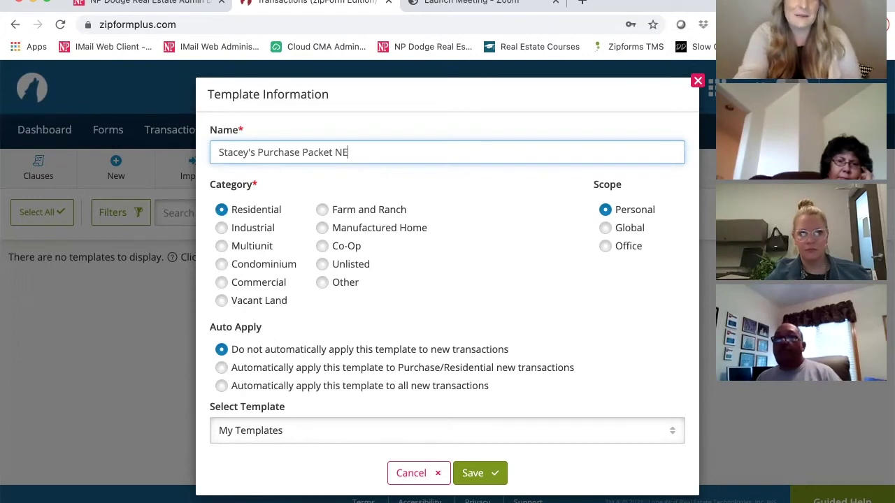
Build the template from Global - Purchase Packet NE 2021 and save it.
left_click(274, 435)
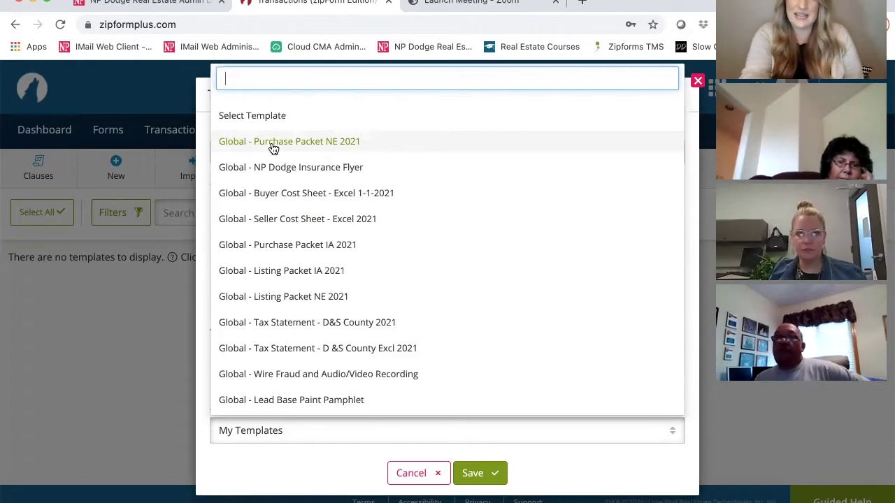
left_click(272, 142)
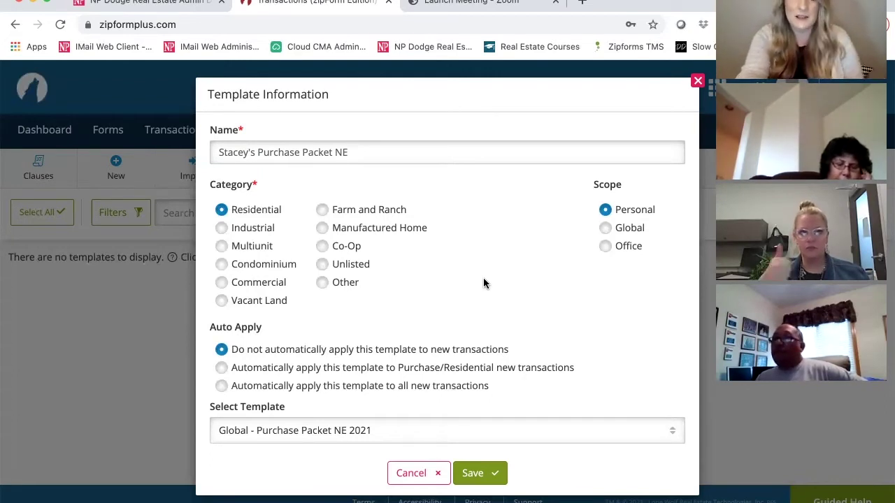
left_click(484, 474)
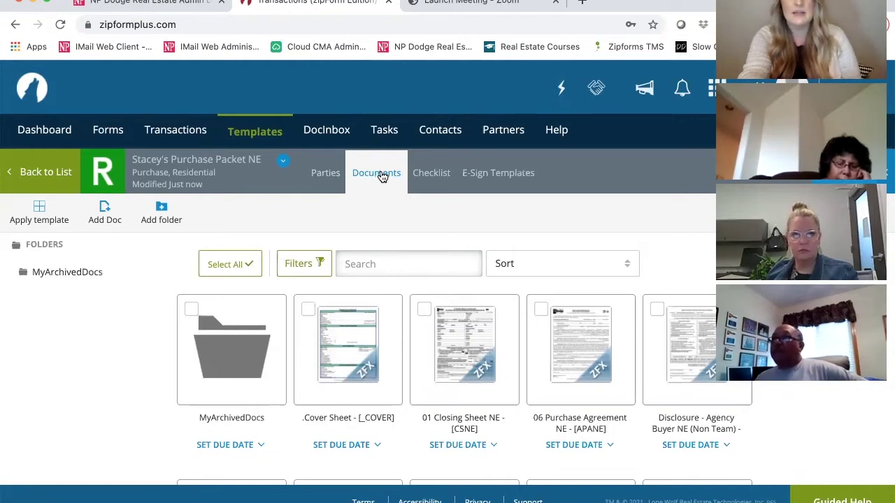
Tick the Disclosure - Agency Buyer NE (Team) document in the Documents grid.
scroll(406, 243, "down", 2)
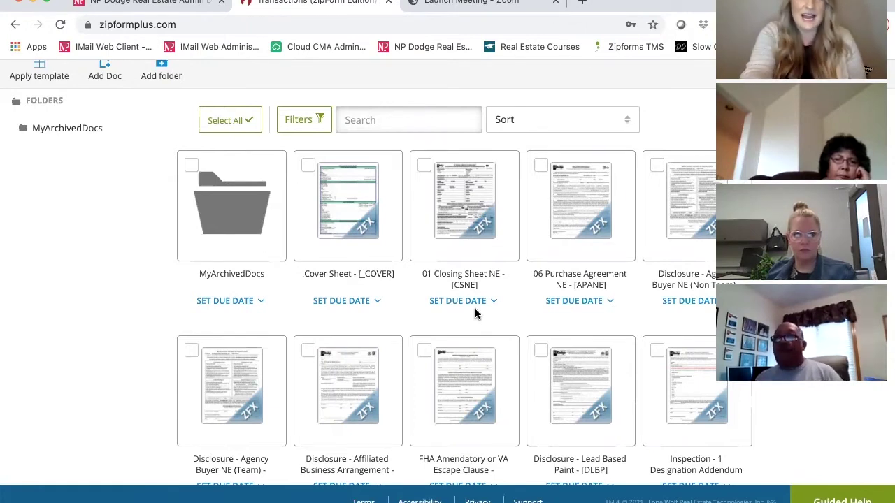
scroll(475, 308, "up", 1)
scroll(474, 313, "up", 3)
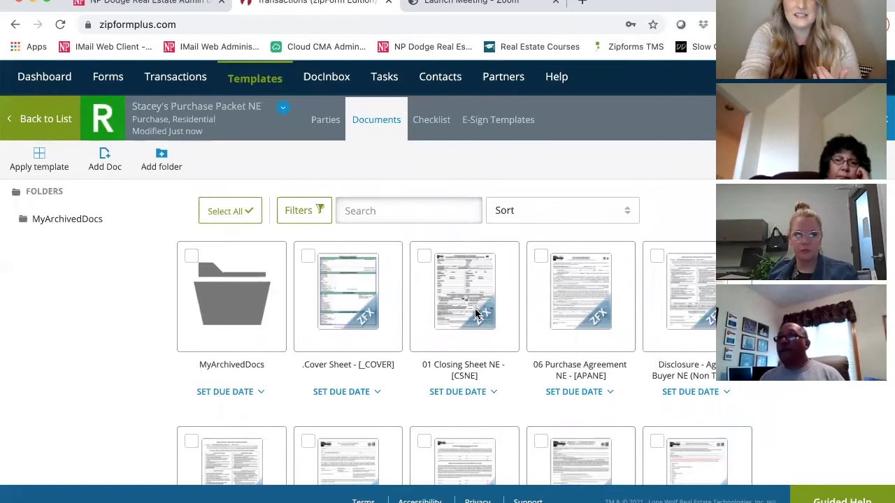
scroll(474, 308, "down", 5)
scroll(246, 313, "down", 1)
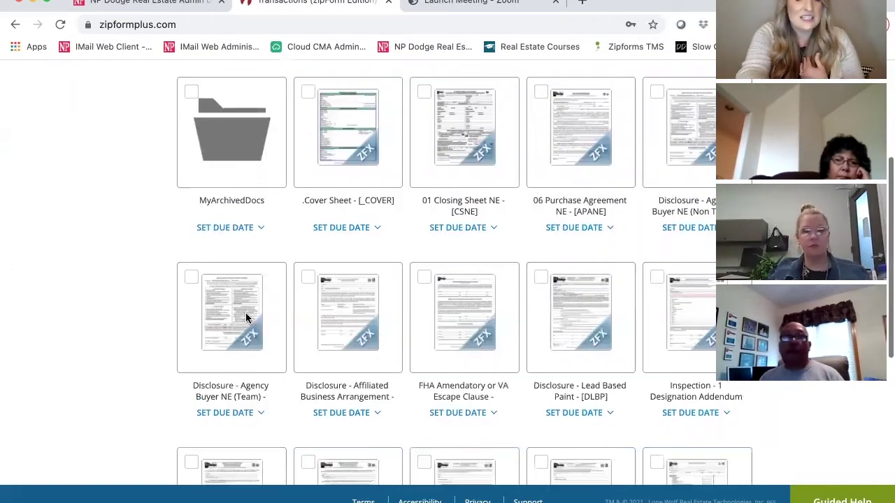
left_click(191, 278)
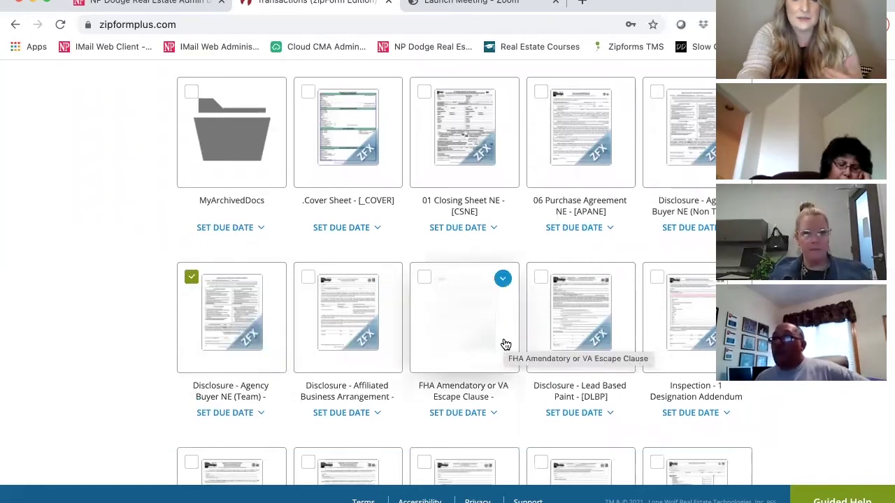
Also tick the Transaction Notes - [TNNS] document further down the grid.
scroll(504, 342, "down", 2)
scroll(503, 341, "down", 1)
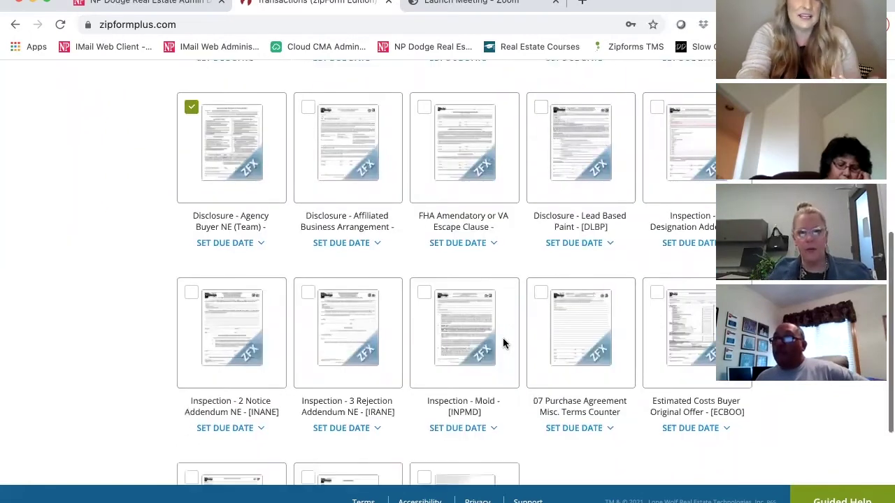
scroll(503, 342, "down", 1)
scroll(545, 350, "down", 1)
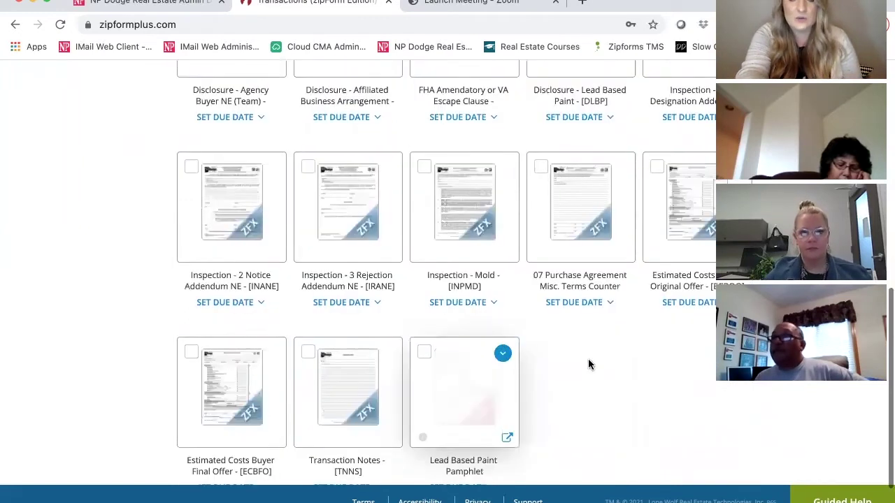
scroll(588, 359, "down", 1)
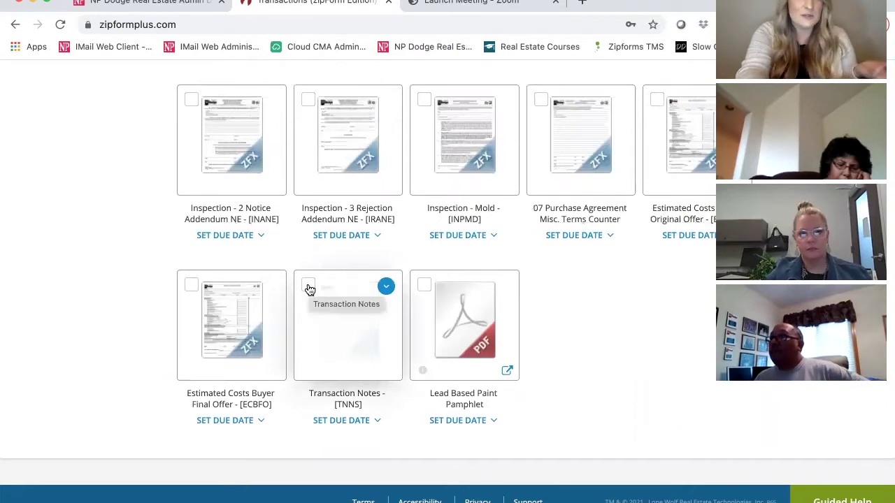
left_click(309, 285)
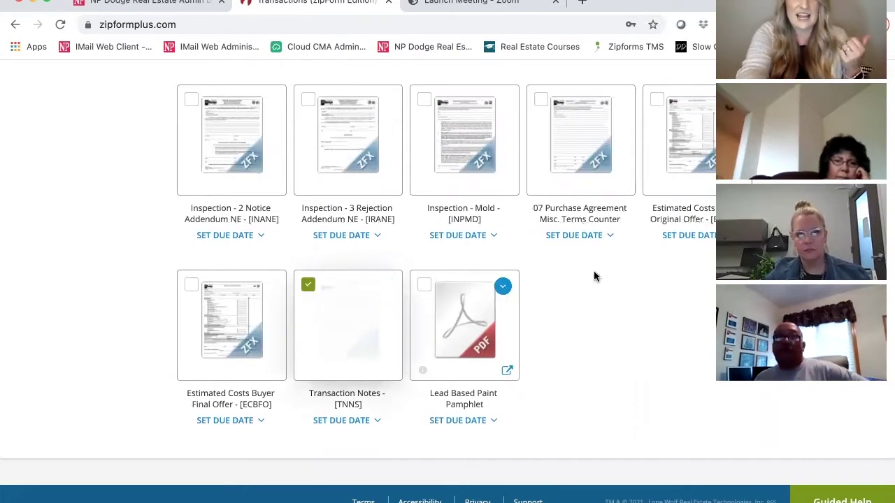
scroll(596, 278, "up", 2)
mouse_move(596, 278)
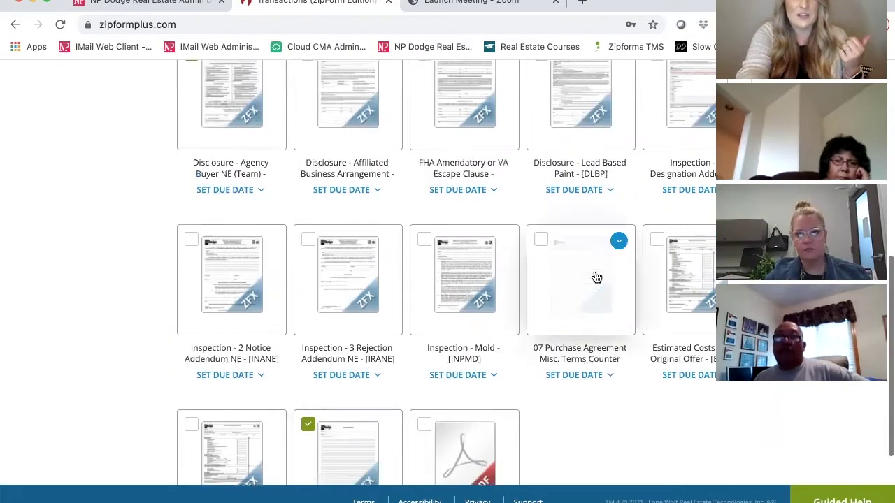
scroll(596, 278, "up", 2)
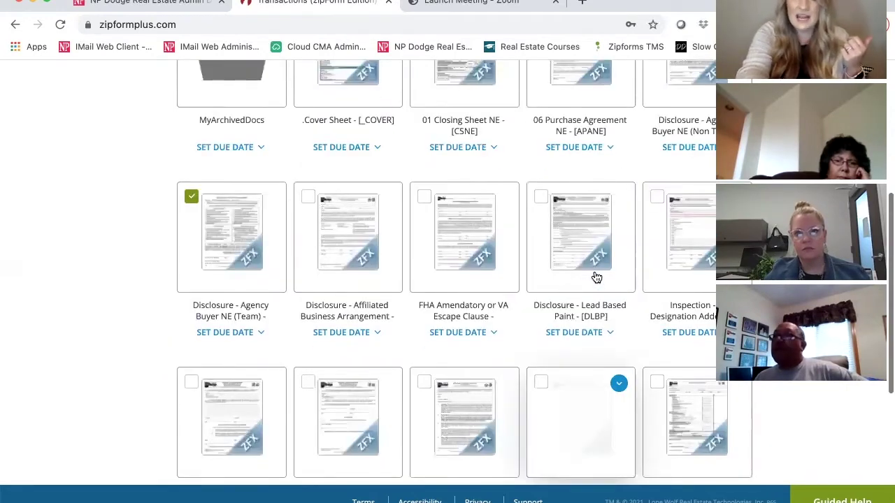
scroll(596, 278, "up", 3)
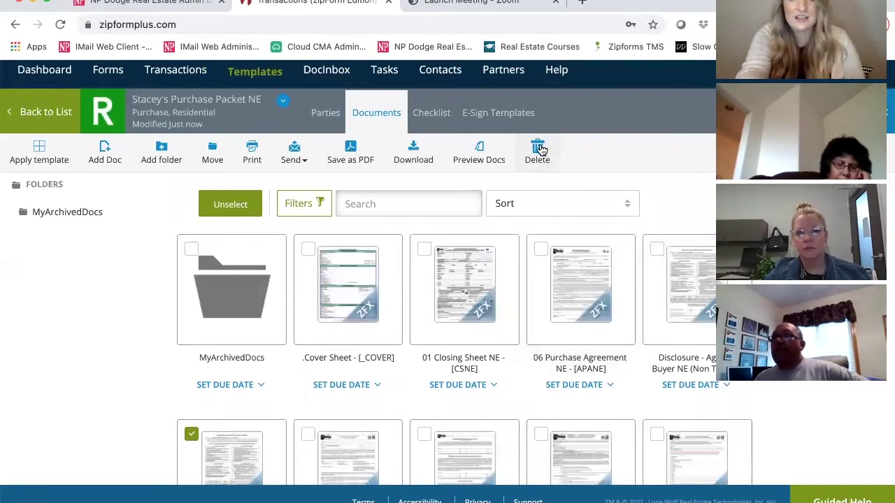
Delete the two ticked documents and confirm the removal.
left_click(538, 149)
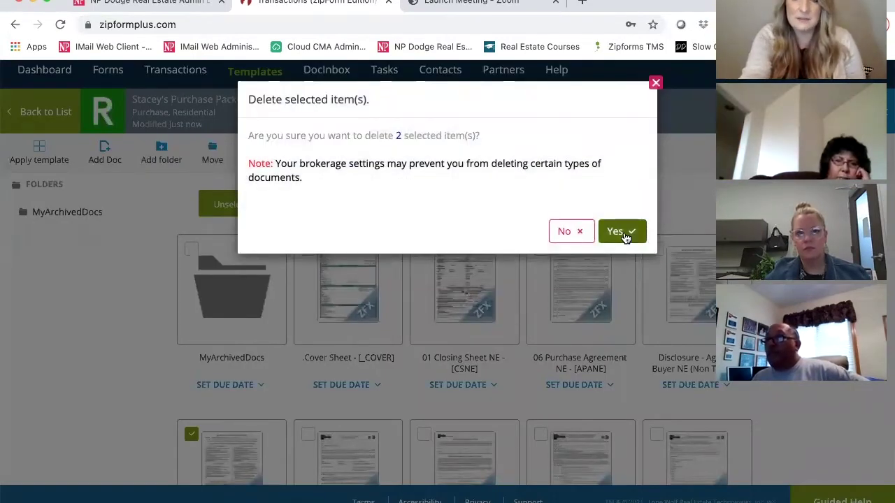
left_click(621, 232)
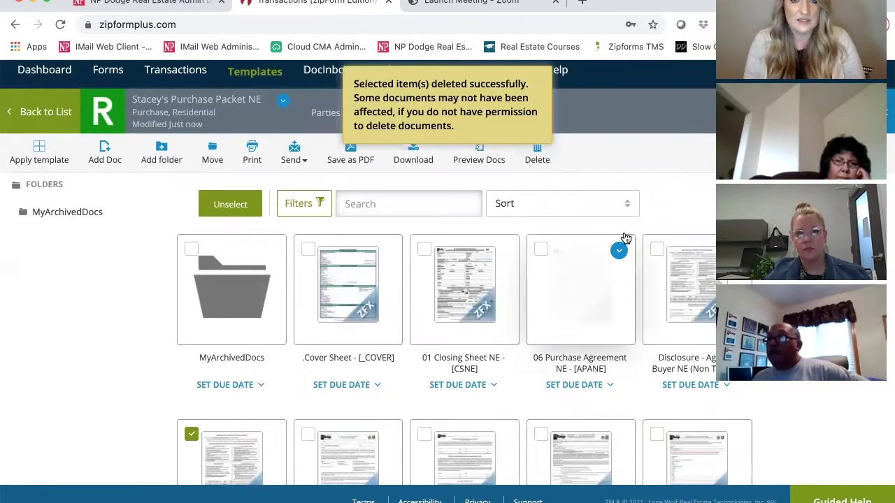
left_click_drag(625, 238, 625, 238)
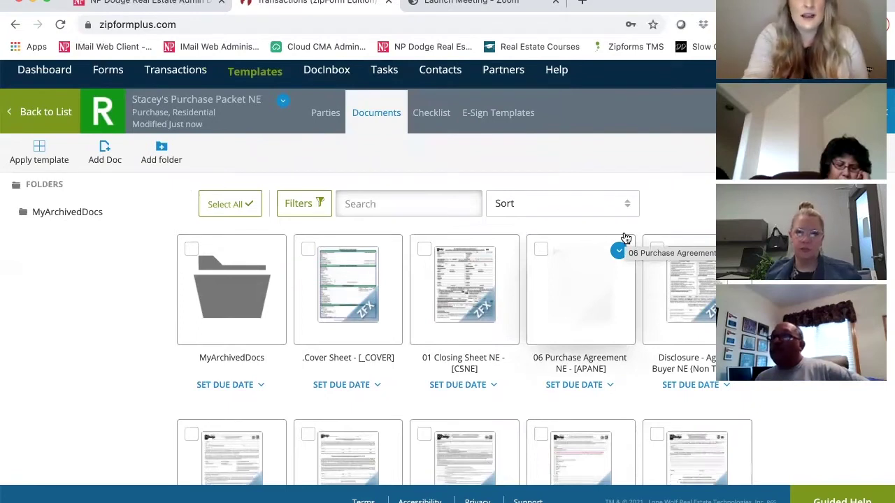
left_click_drag(361, 281, 359, 362)
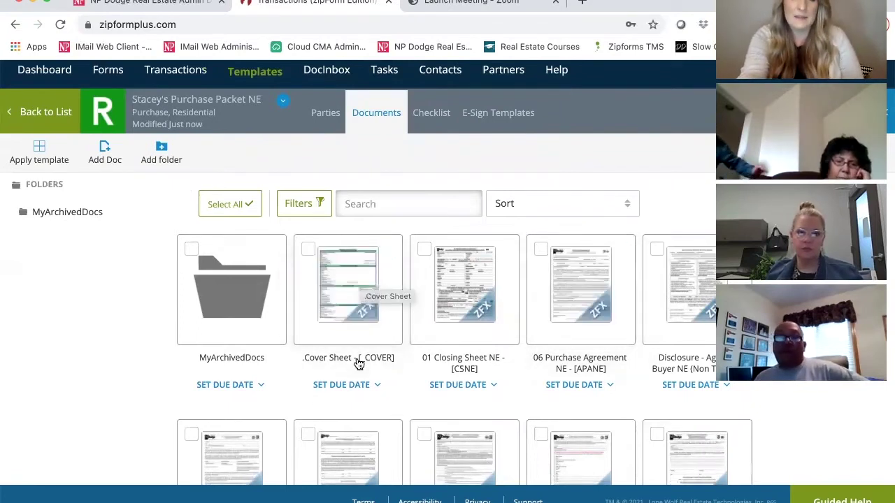
Open the packet's forms and scroll to the blank Transaction Cover Sheet.
left_click(343, 320)
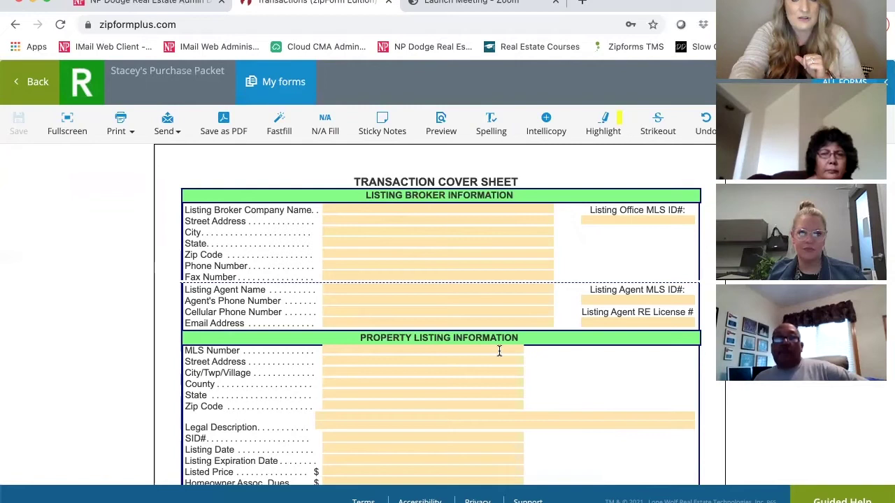
scroll(506, 343, "down", 3)
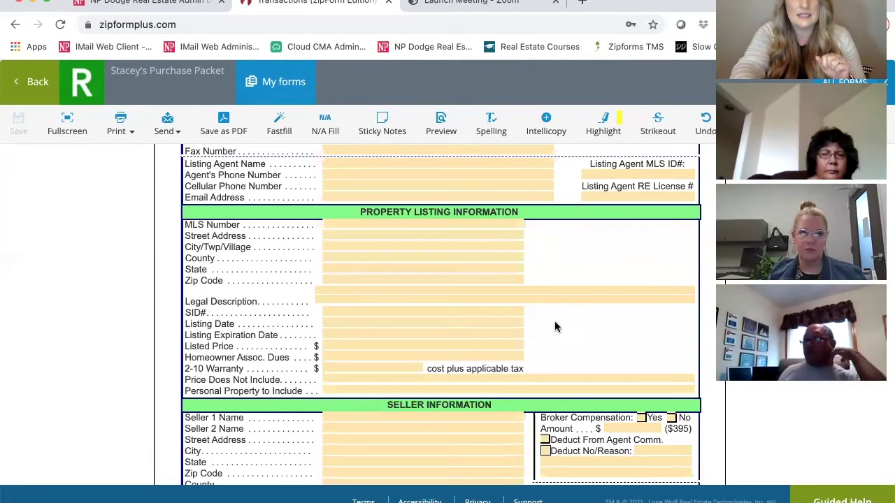
scroll(556, 326, "down", 3)
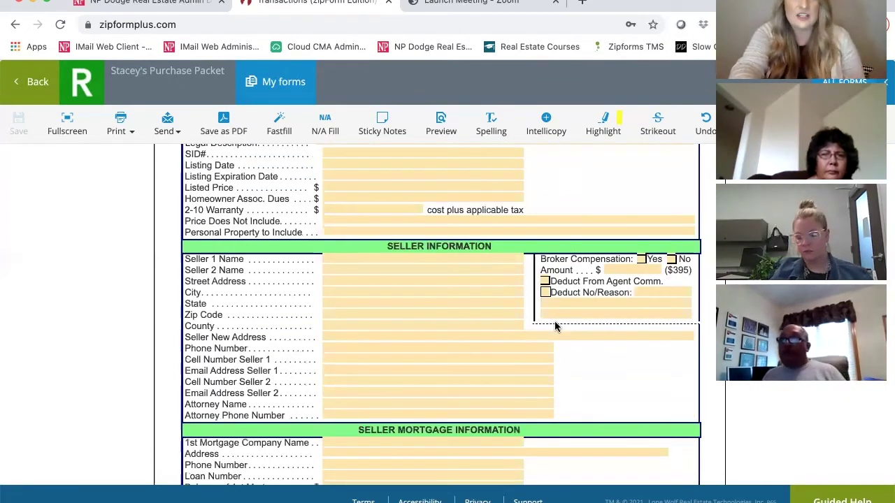
scroll(555, 326, "down", 4)
scroll(556, 327, "down", 4)
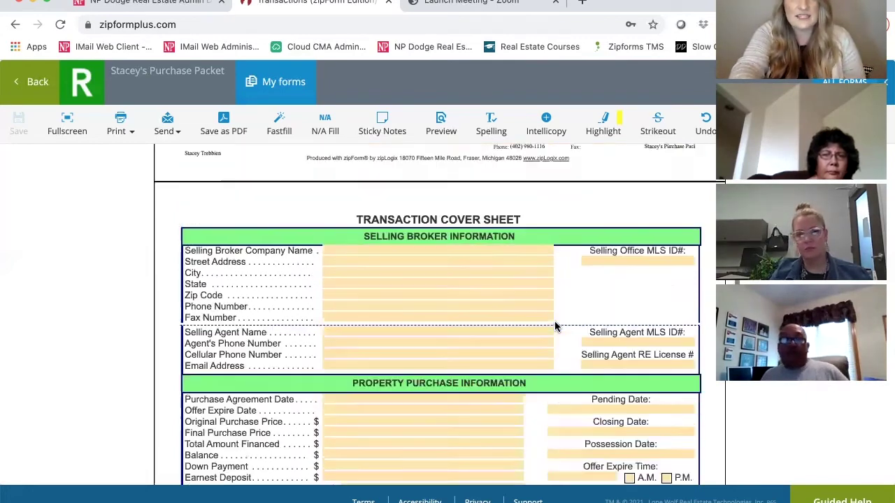
scroll(555, 326, "down", 1)
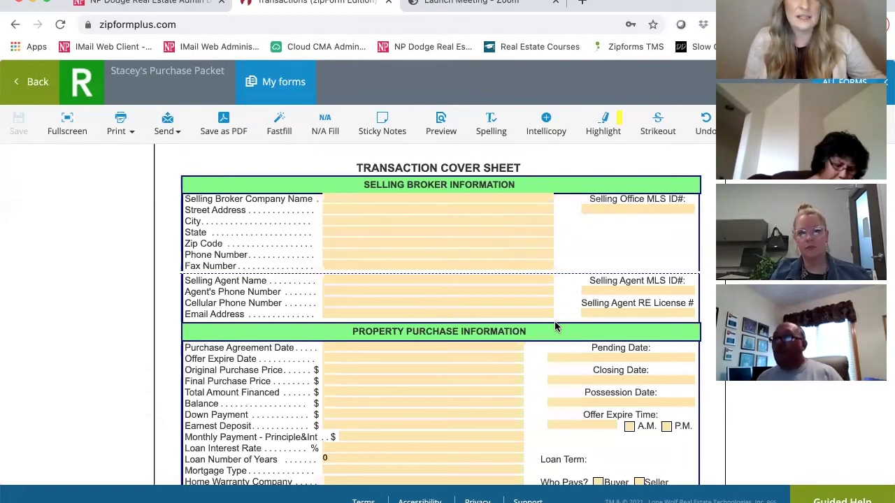
Enter NP Dodge Real Estate as selling broker with the 8701 W Dodge Road Omaha address.
left_click(451, 200)
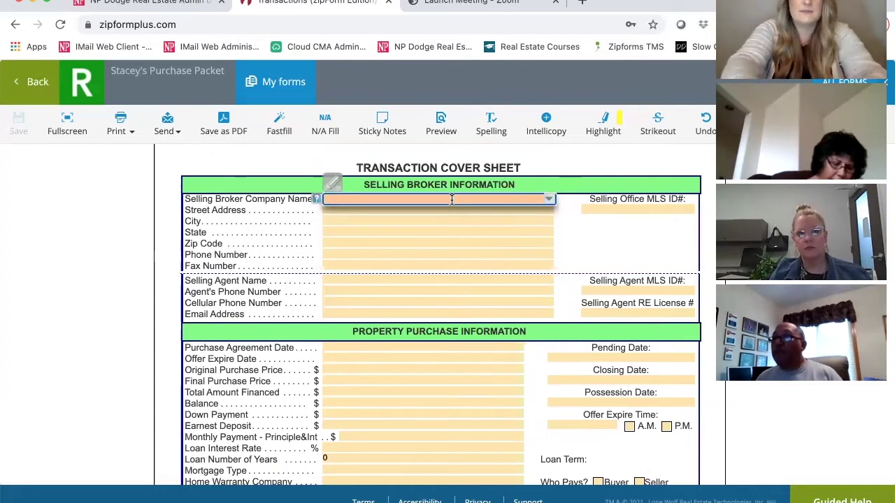
type("NP Dodge R")
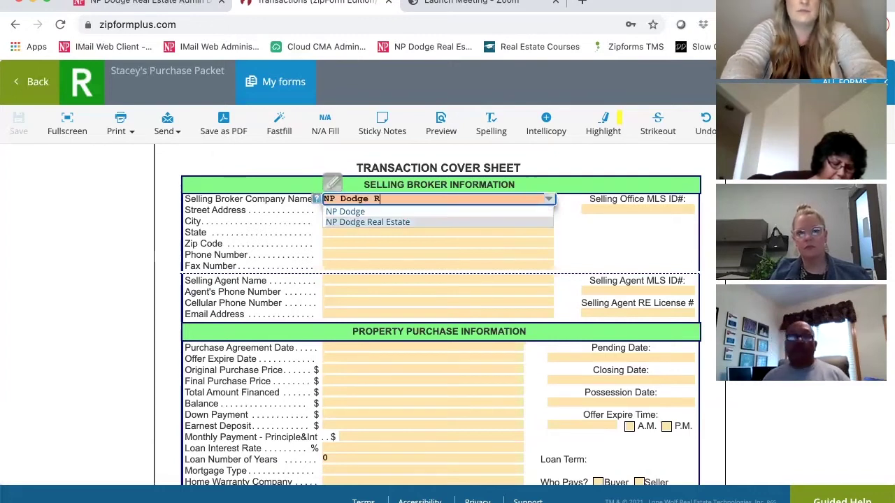
type("eal Estate")
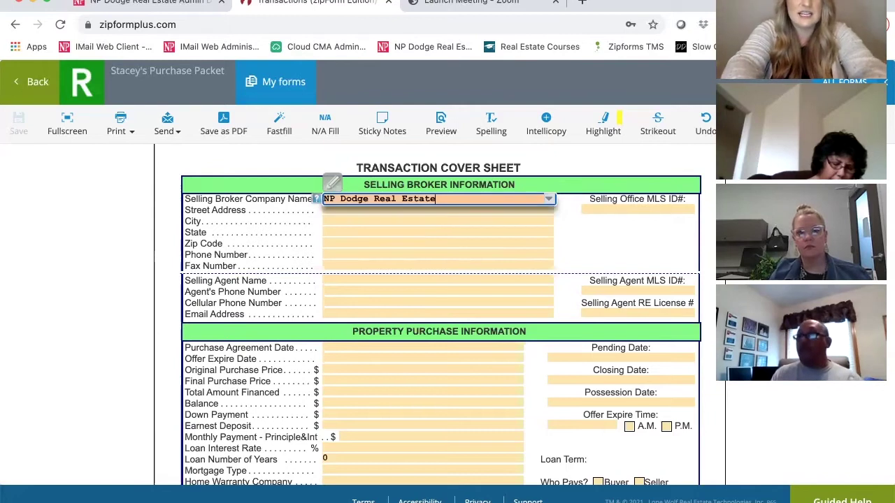
key("Tab")
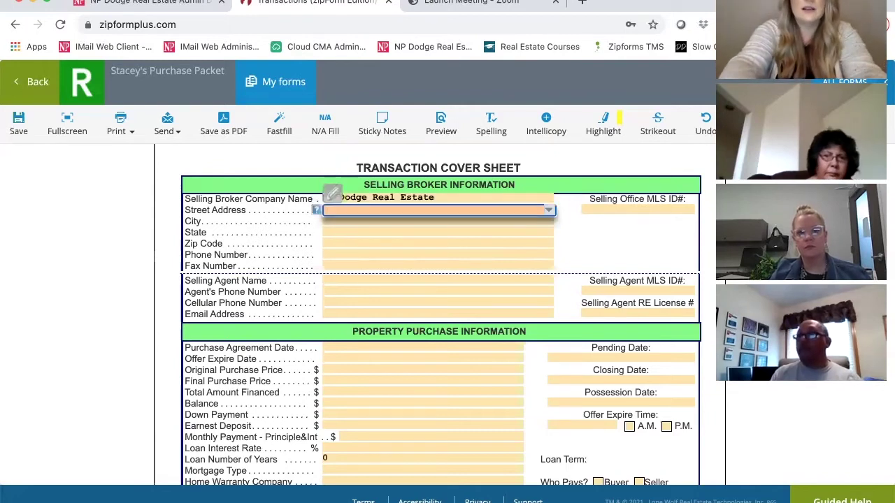
type("8701 ")
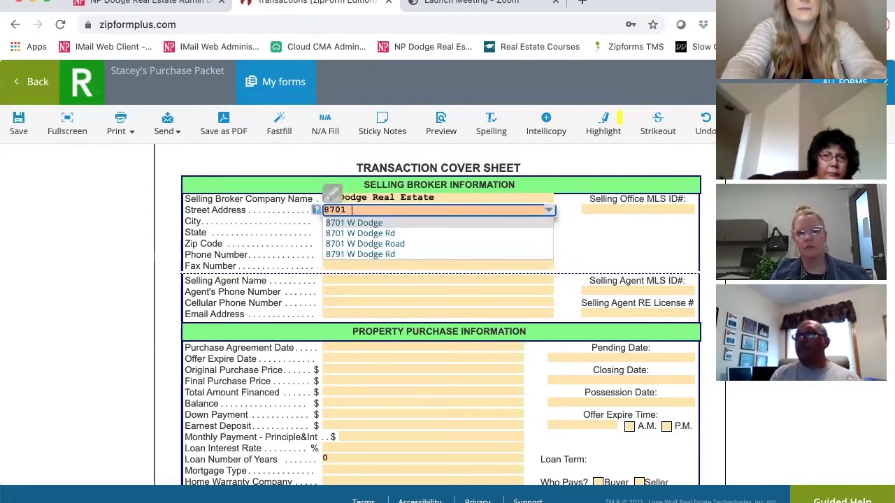
type("W Dodge")
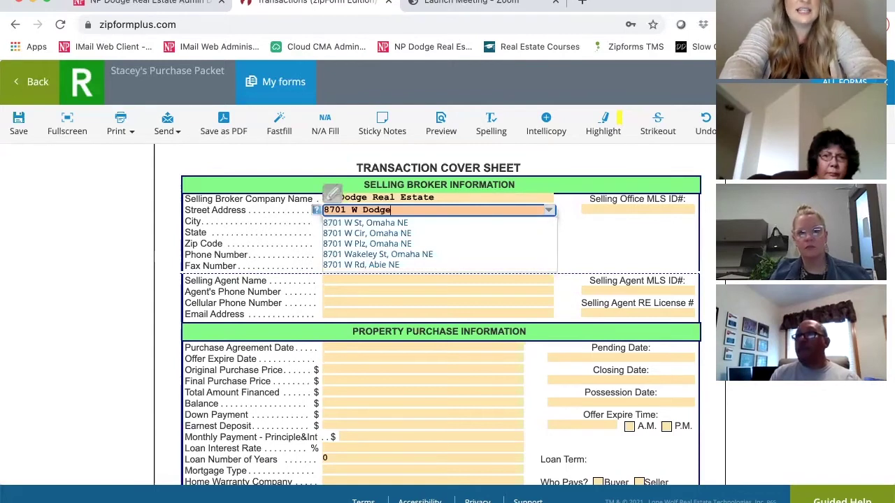
type(" Road")
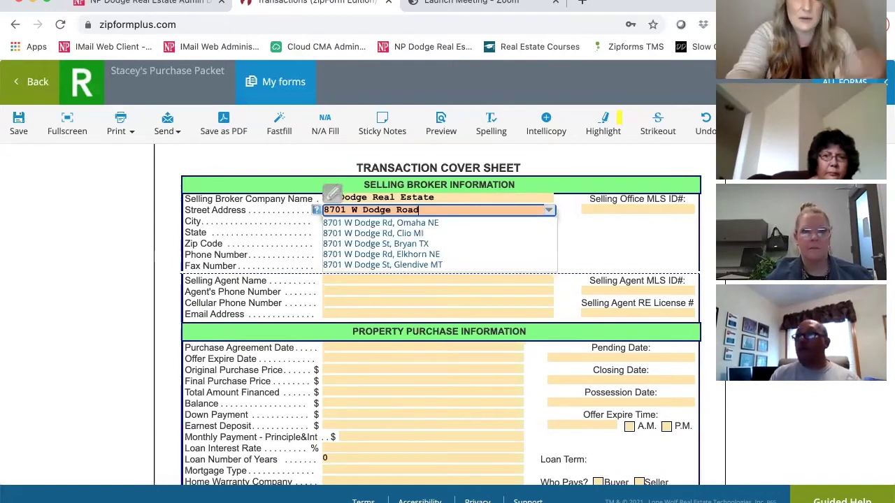
left_click(439, 228)
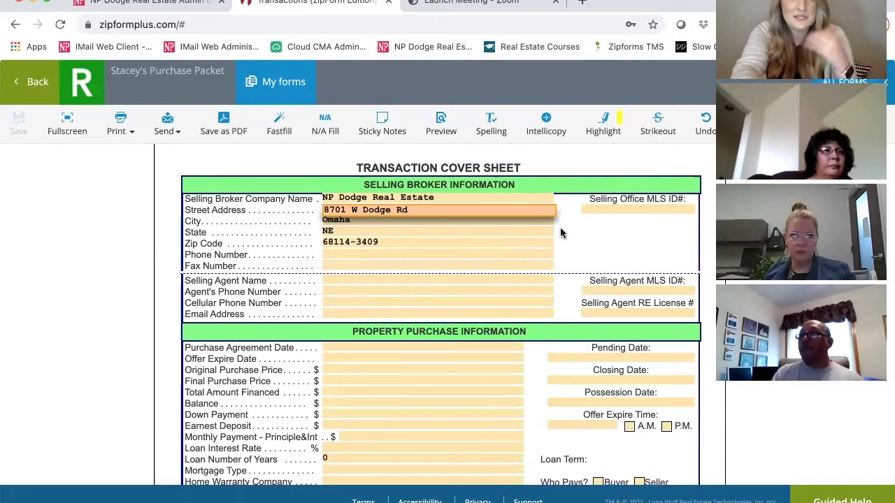
Fill in the broker office phone number and Selling Office MLS ID# 1234.
left_click(407, 254)
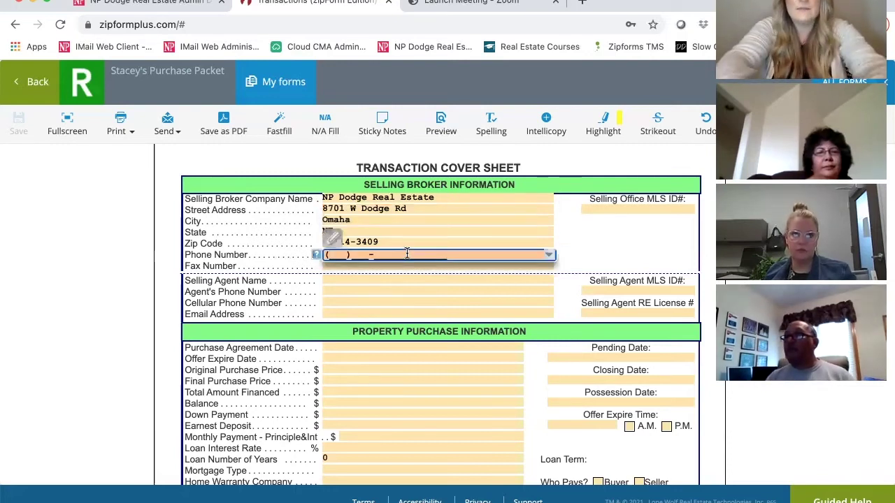
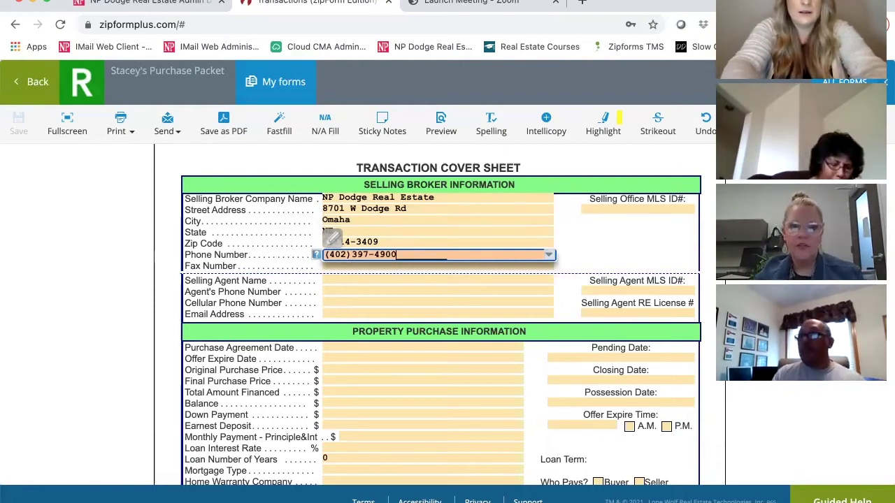
left_click(591, 207)
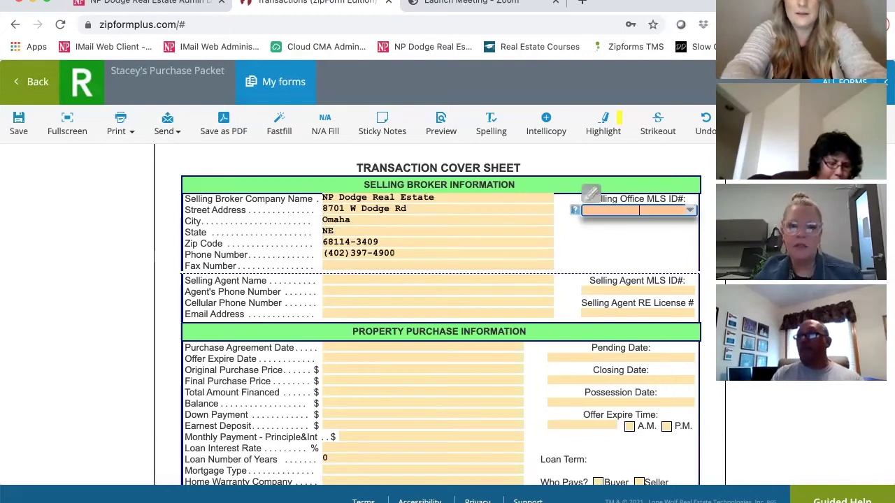
type("1234")
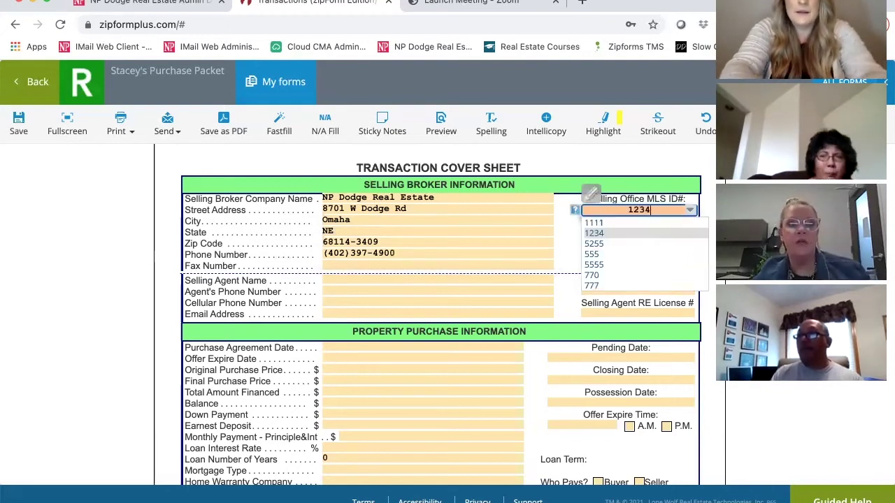
key("Return")
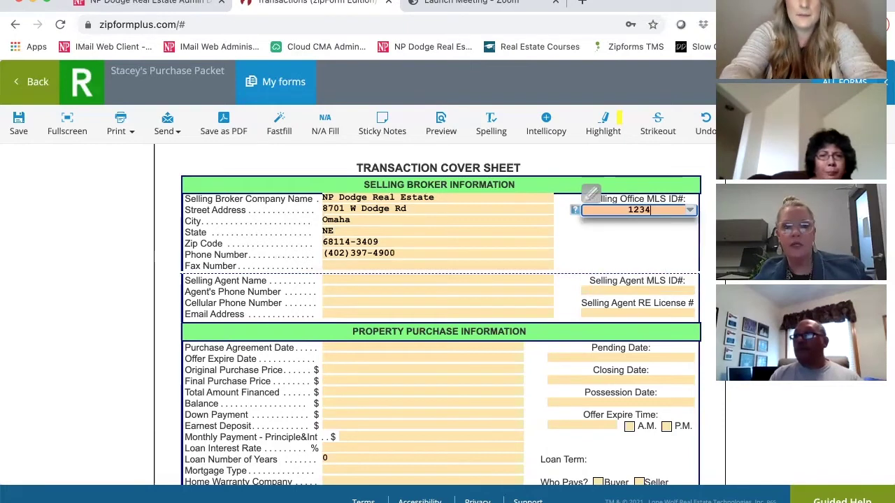
left_click(502, 279)
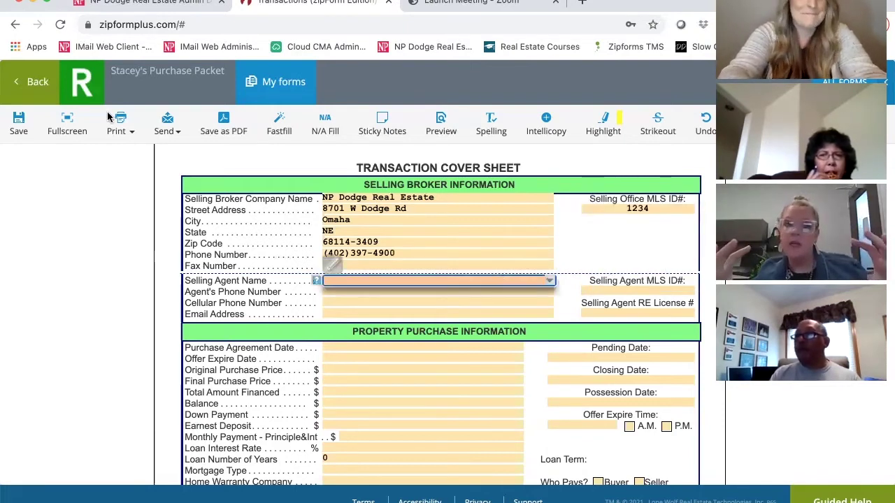
Show the forms full-width and return to the Transaction Cover Sheet.
left_click(68, 124)
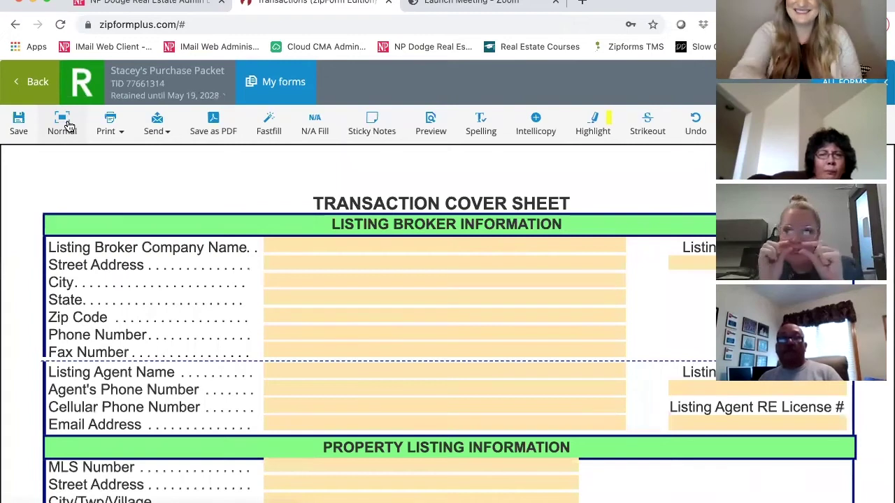
scroll(390, 387, "down", 1)
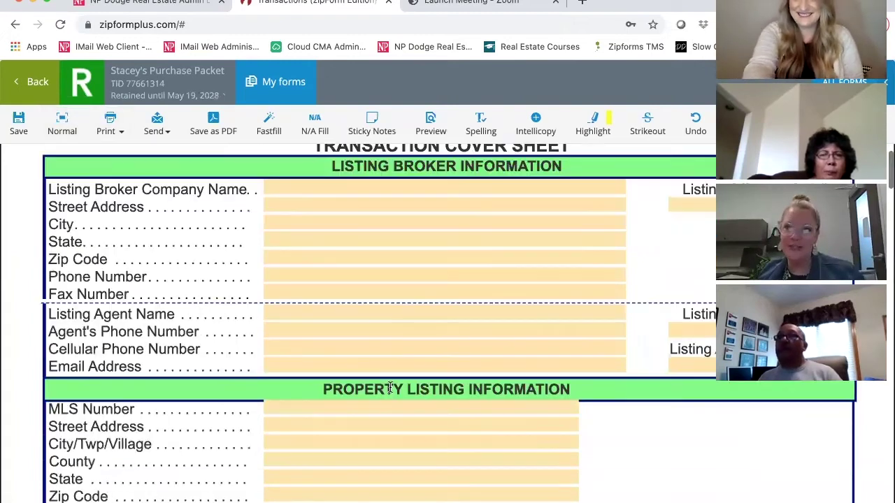
scroll(389, 387, "down", 3)
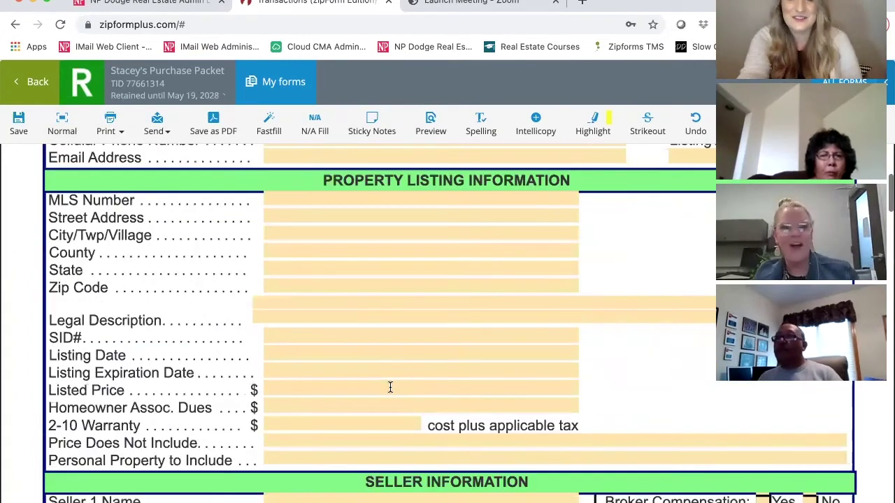
scroll(390, 387, "down", 8)
scroll(390, 387, "down", 5)
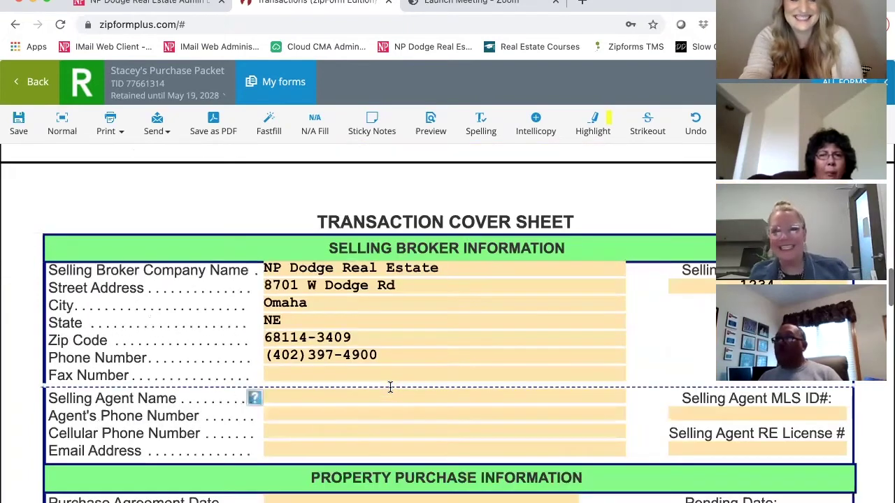
scroll(362, 342, "down", 1)
Enter the selling agent's name, office and cell phone numbers, and e-mail address.
left_click(362, 342)
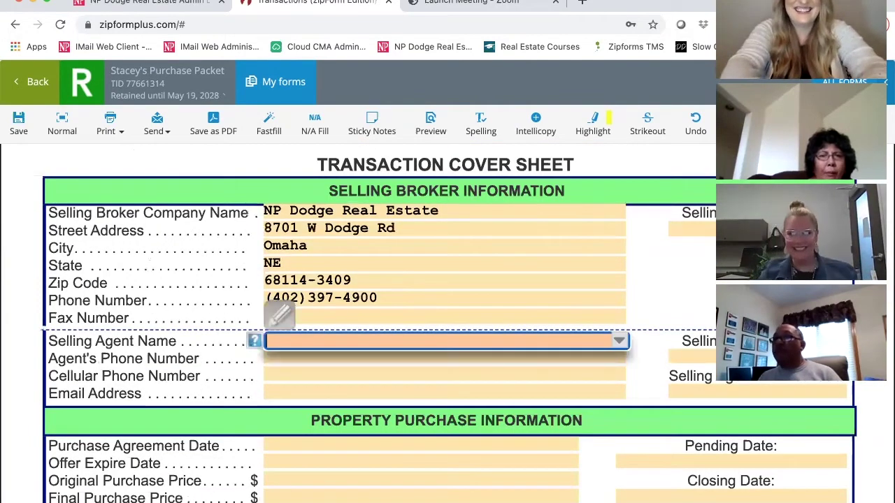
key("Return")
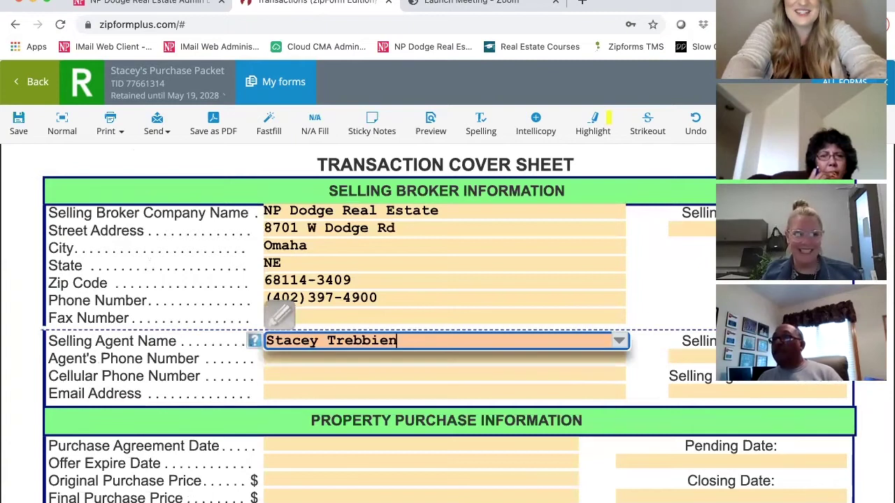
key("Tab")
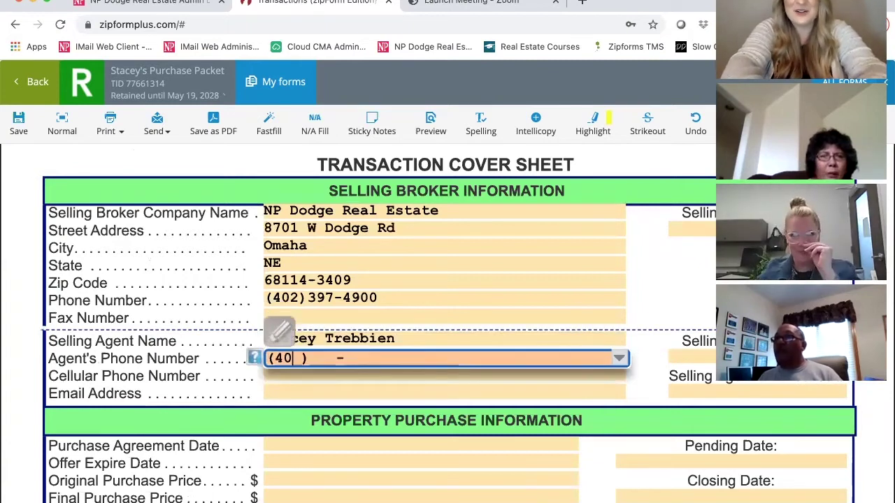
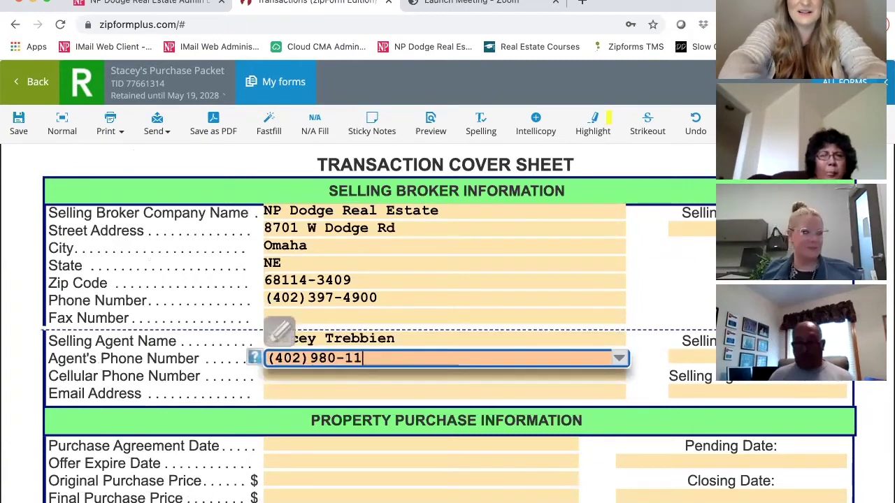
key("Tab")
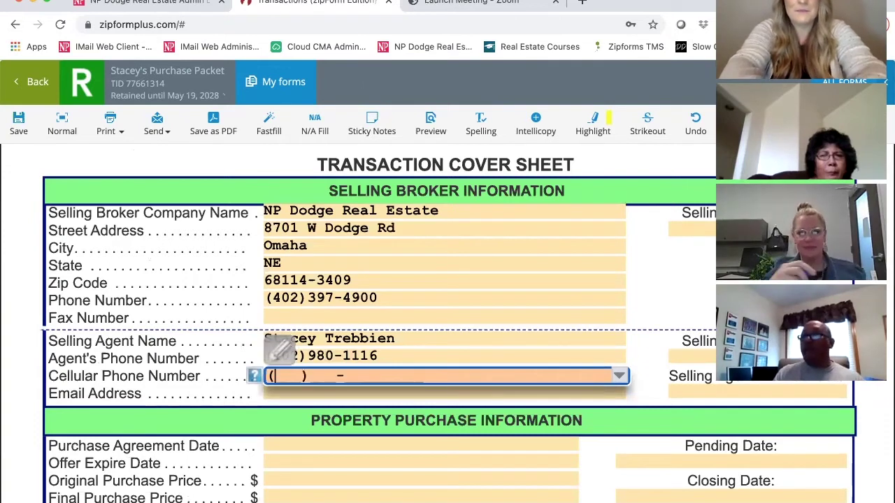
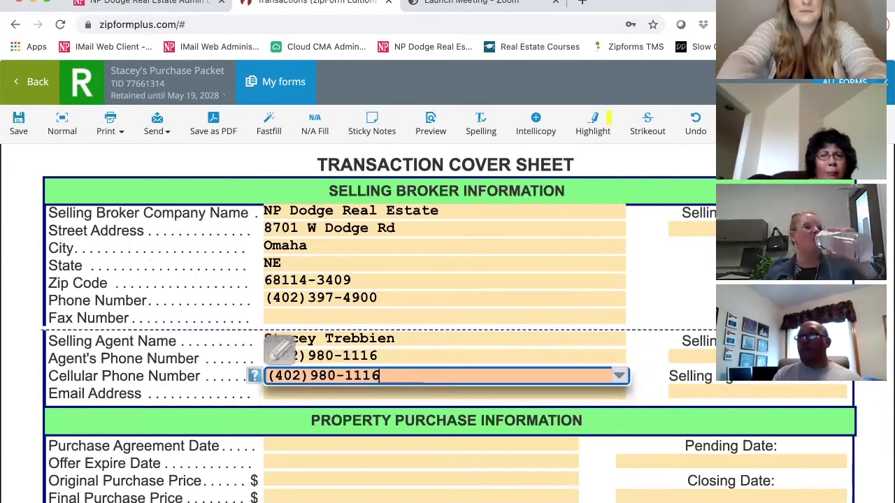
key("Tab")
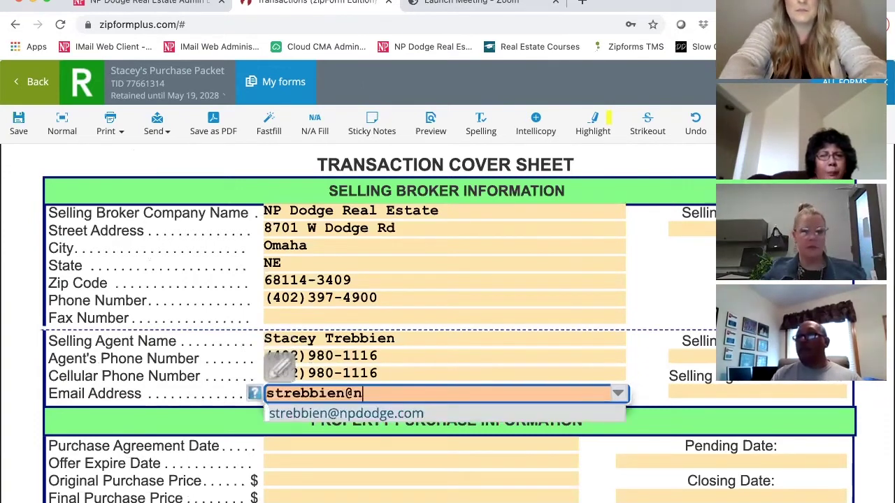
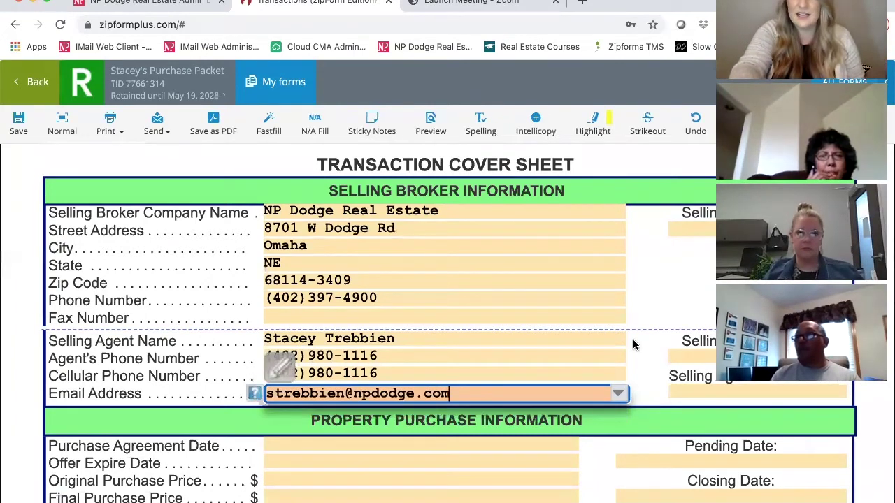
left_click(1, 267)
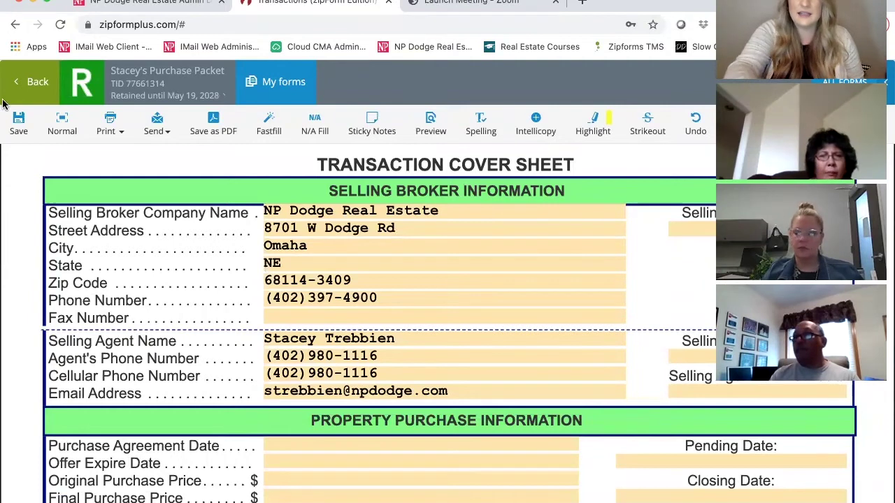
Fill in the selling agent's MLS ID and RE License # fields.
left_click(734, 358)
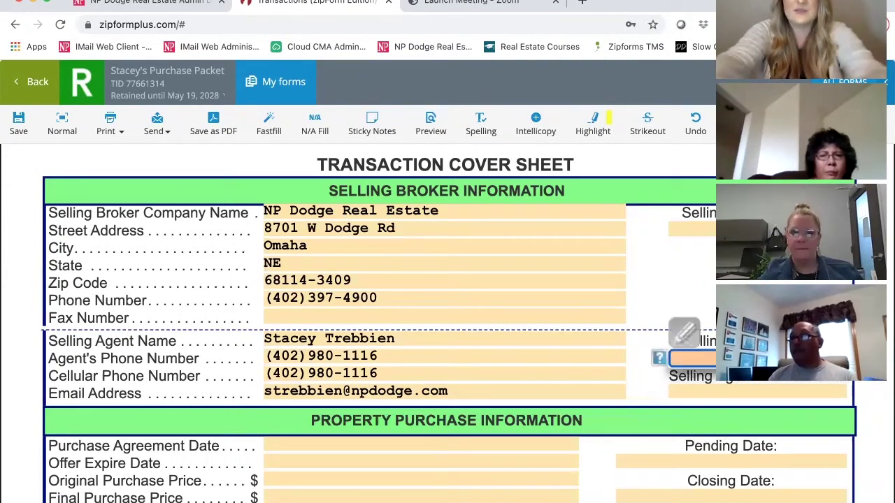
left_click(734, 358)
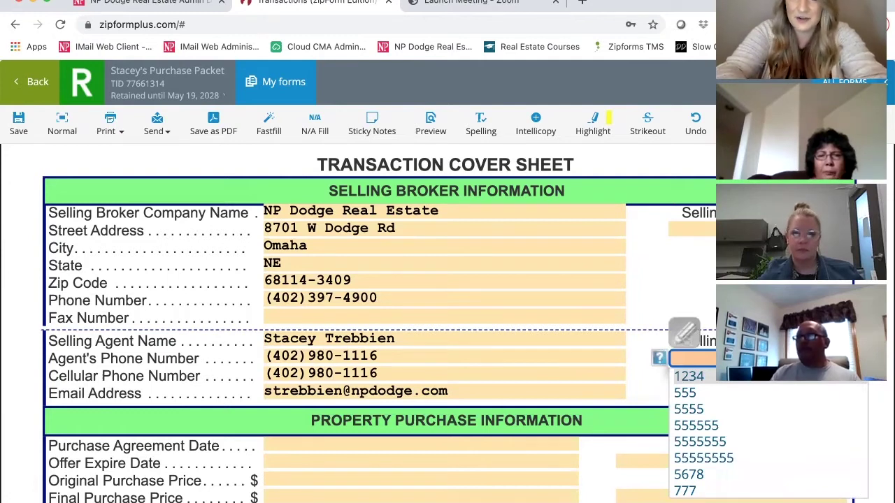
left_click(736, 390)
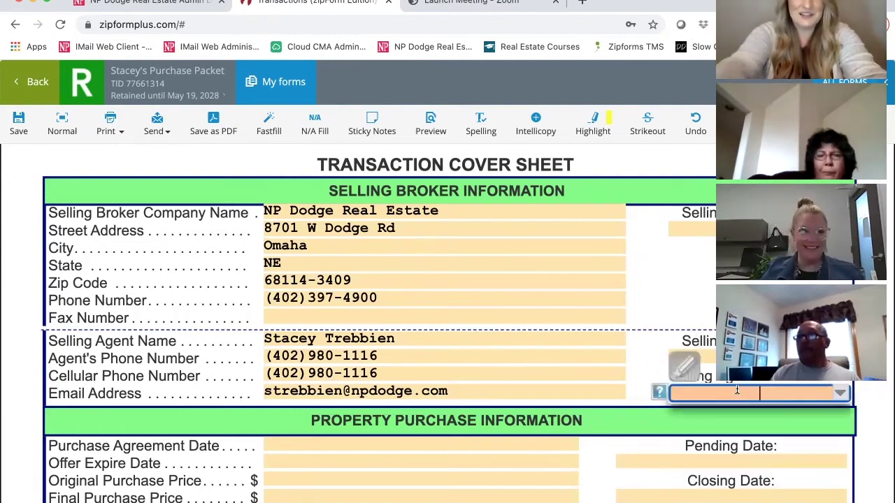
type("987")
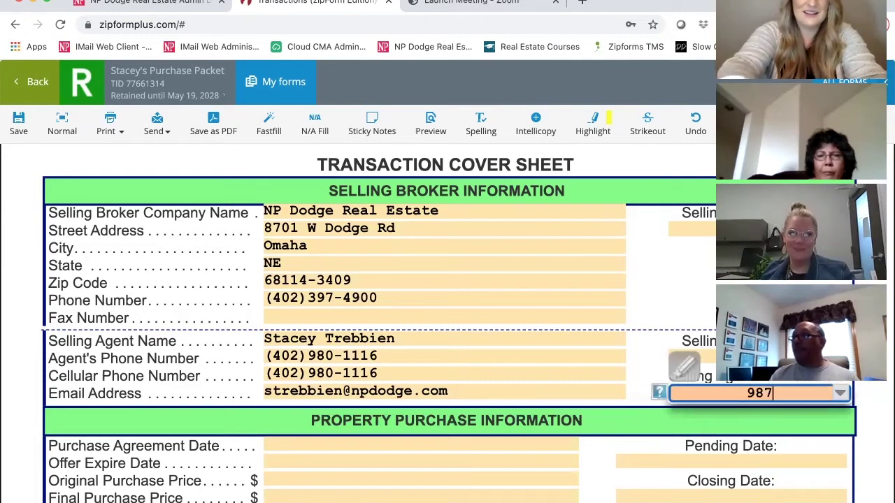
key("Tab")
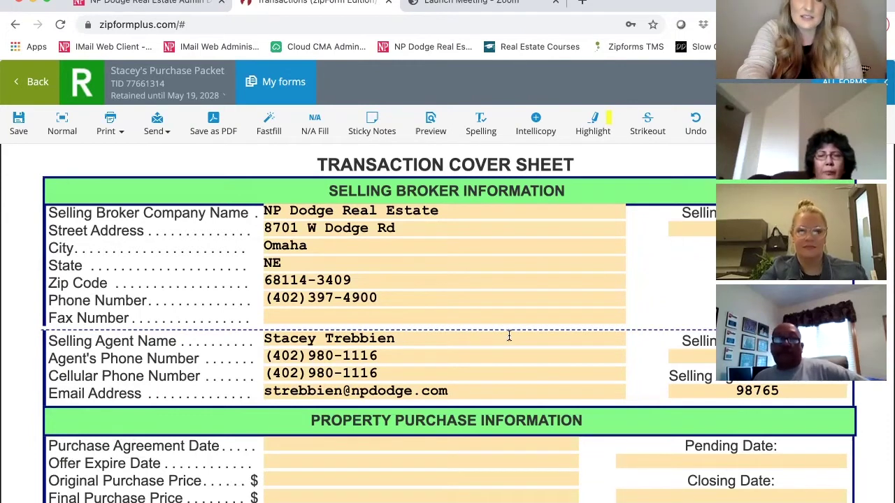
Choose TNT Termite as the Termite Company under Property Purchase Information, leaving Pending Date blank.
scroll(509, 337, "down", 2)
scroll(509, 336, "down", 5)
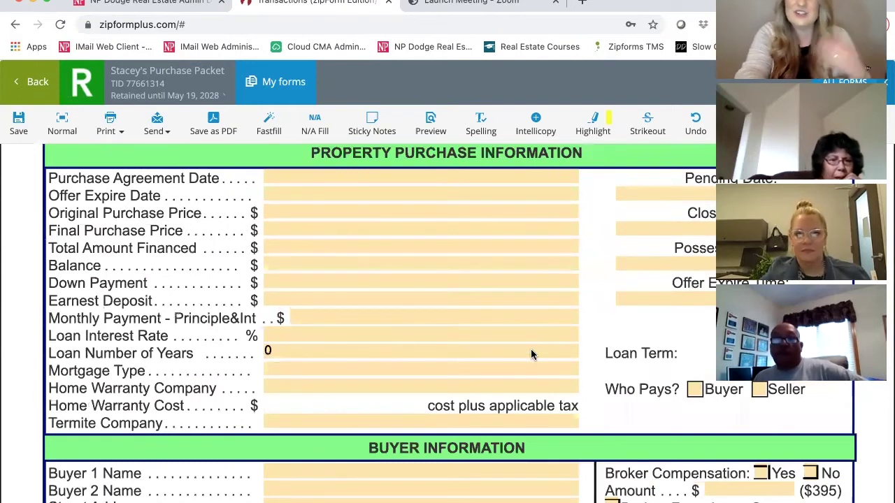
left_click(370, 422)
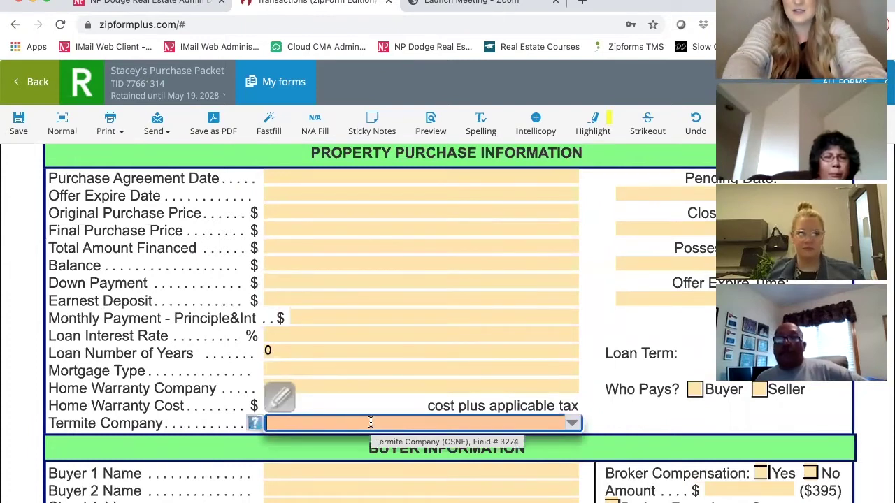
type("te")
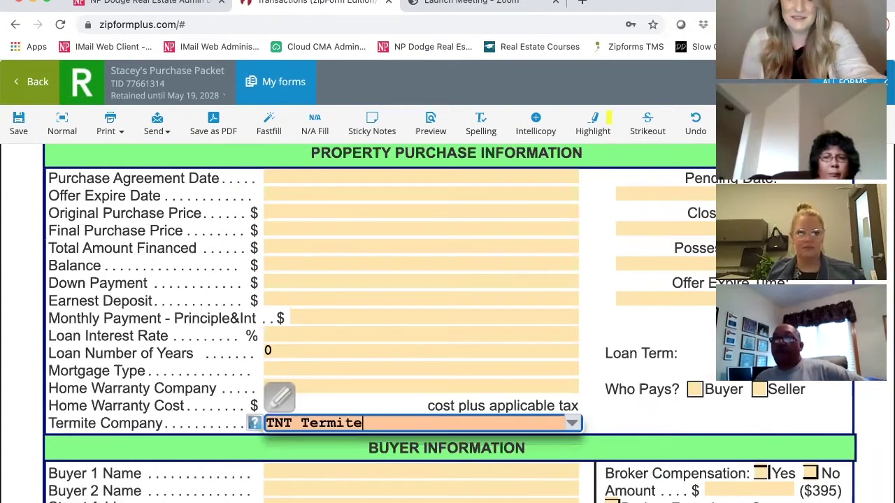
key("Tab")
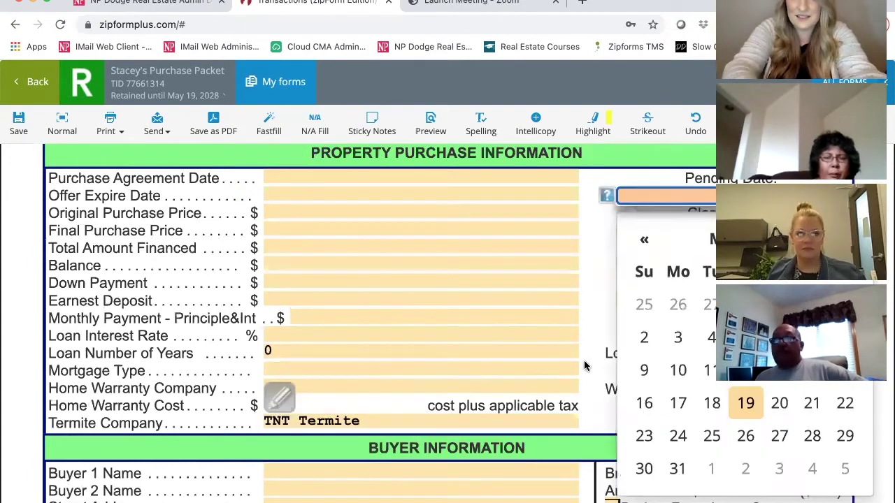
left_click(584, 364)
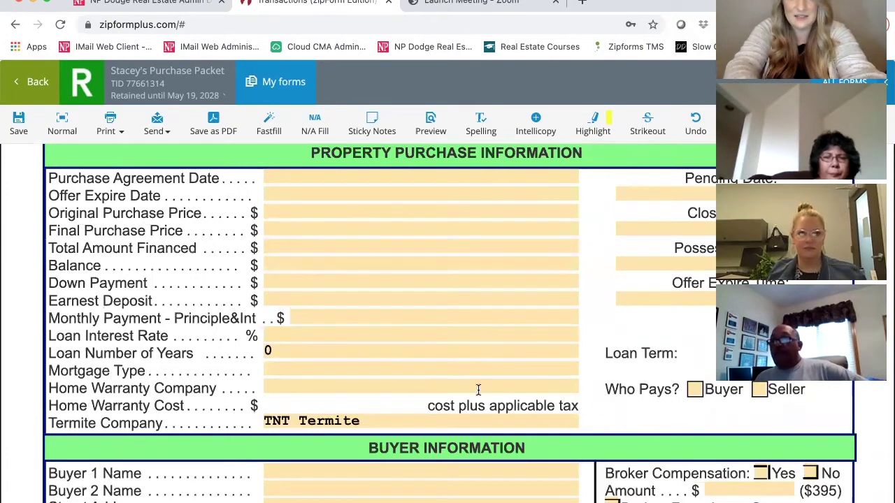
scroll(478, 389, "down", 3)
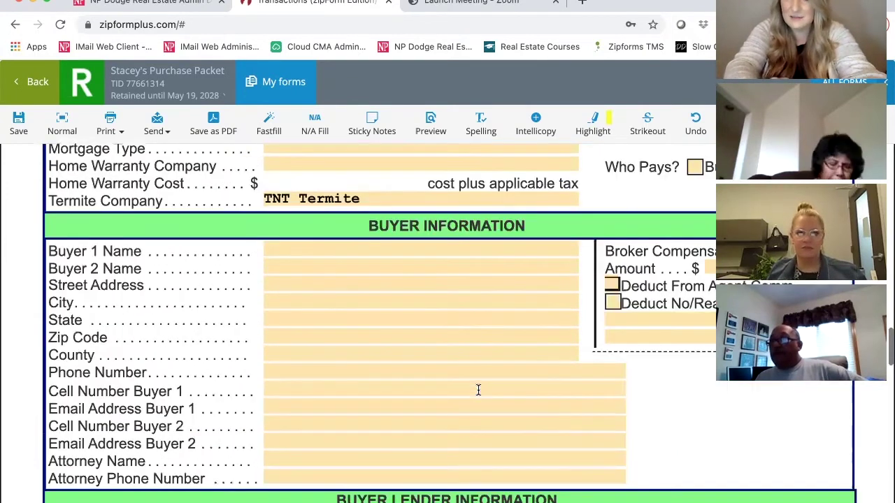
scroll(478, 389, "down", 1)
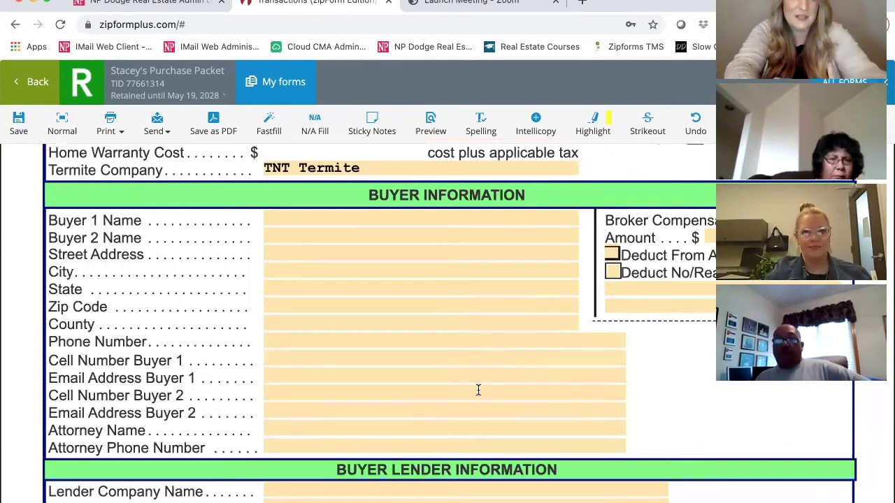
scroll(478, 389, "down", 2)
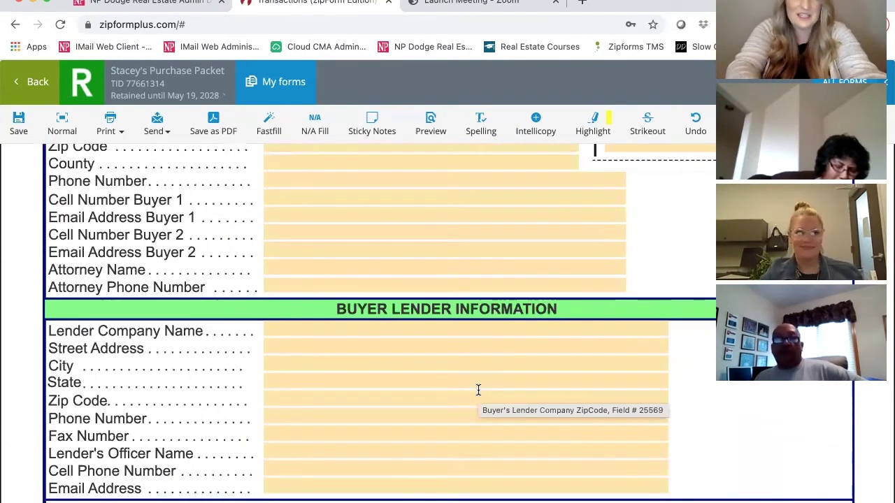
scroll(478, 390, "down", 2)
scroll(478, 390, "down", 3)
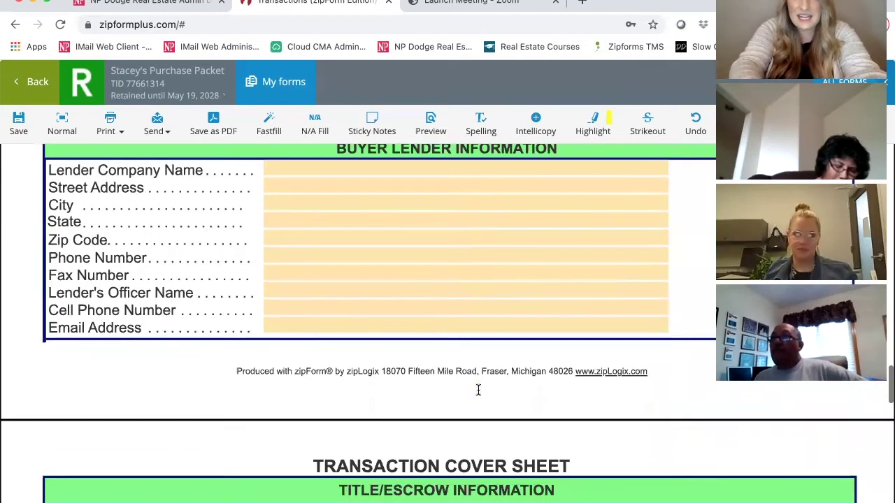
scroll(478, 389, "down", 4)
scroll(402, 319, "down", 2)
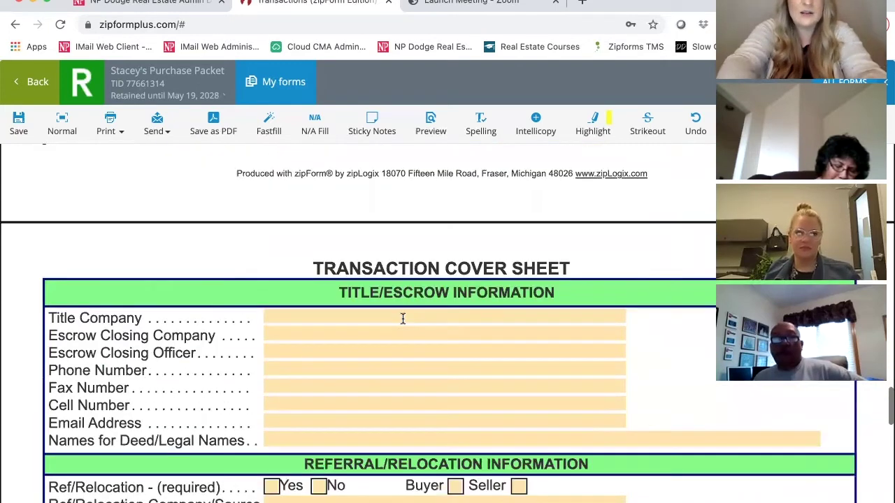
Select Title Core National as title company and enter the escrow officer's name, leaving phone and e-mail blank.
left_click(401, 318)
left_click(390, 338)
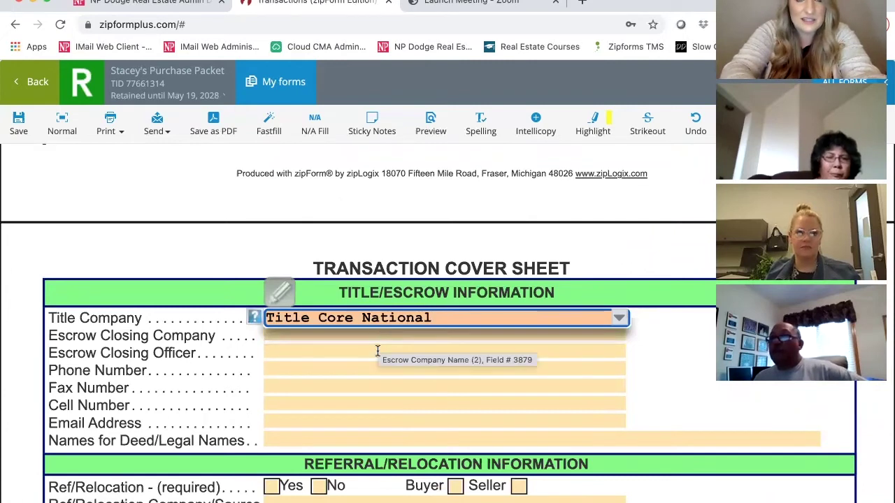
left_click(378, 351)
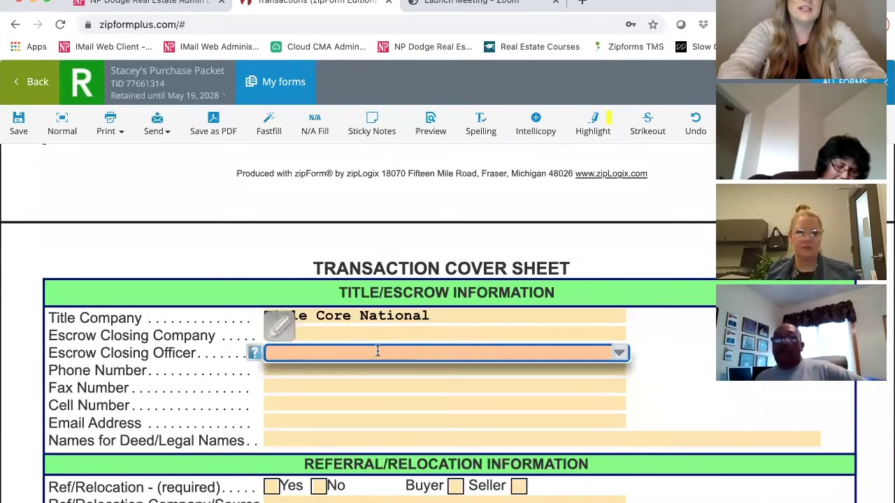
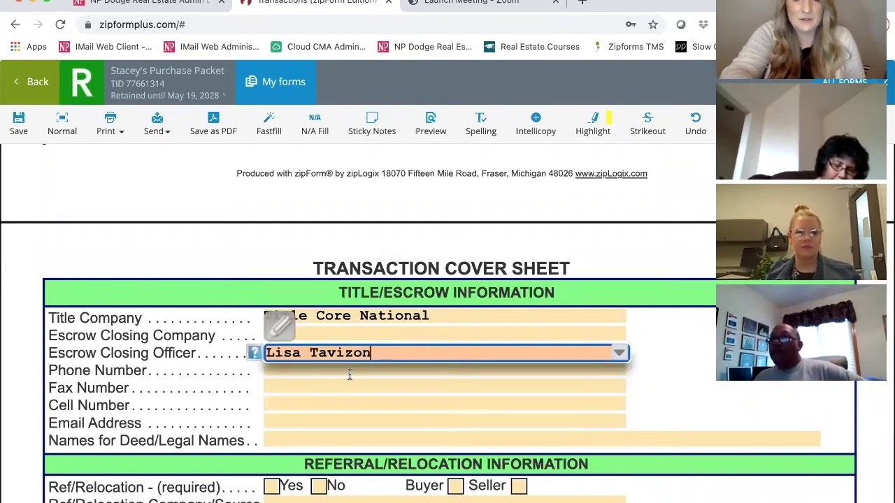
left_click(351, 370)
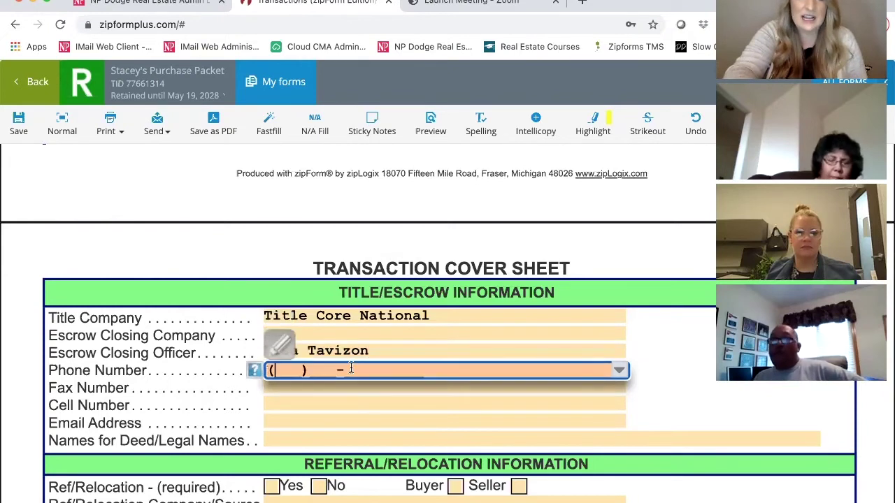
left_click(323, 419)
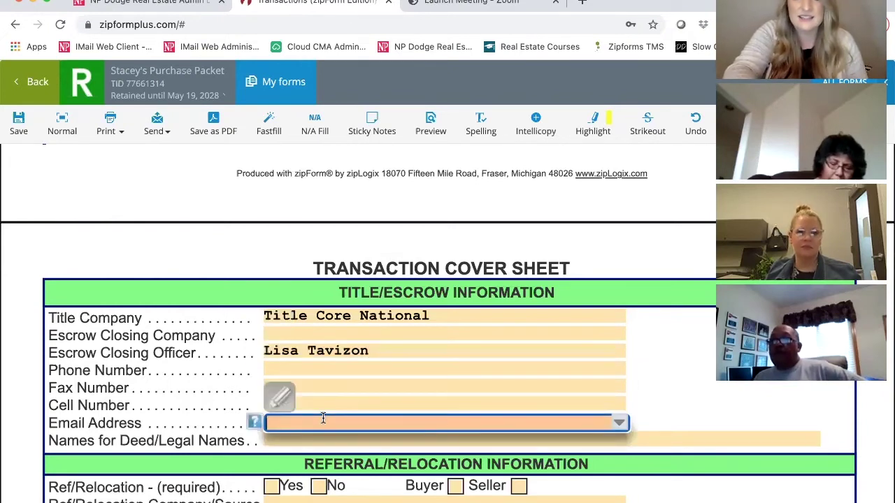
left_click(653, 354)
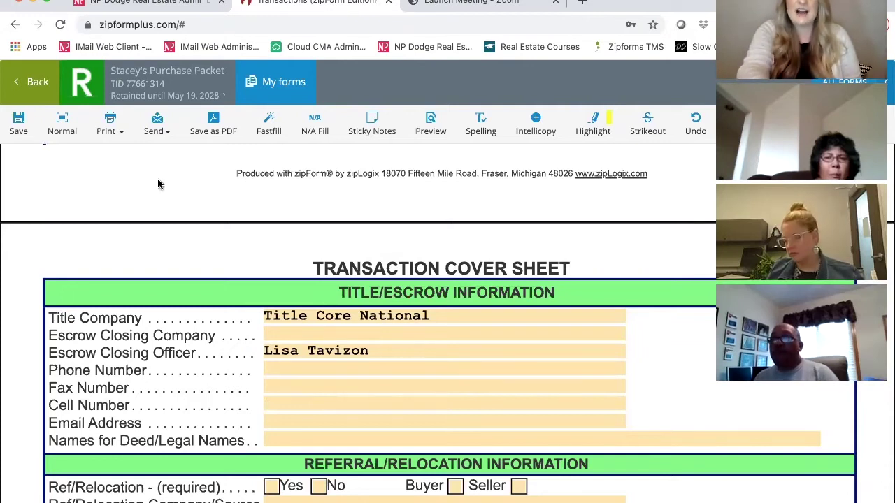
Switch to the normal page layout and check Broker Compensation 'Yes' so the amount shows 395.
left_click(62, 126)
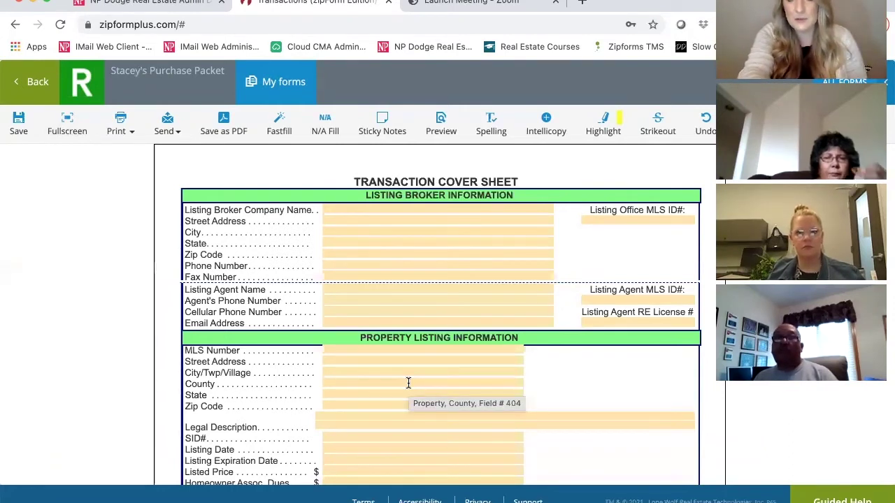
scroll(408, 383, "down", 3)
scroll(408, 383, "down", 5)
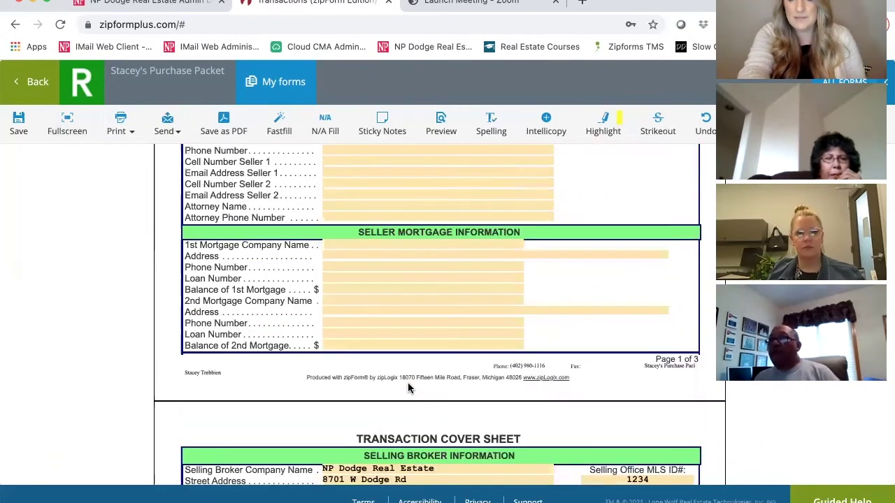
scroll(408, 385, "down", 3)
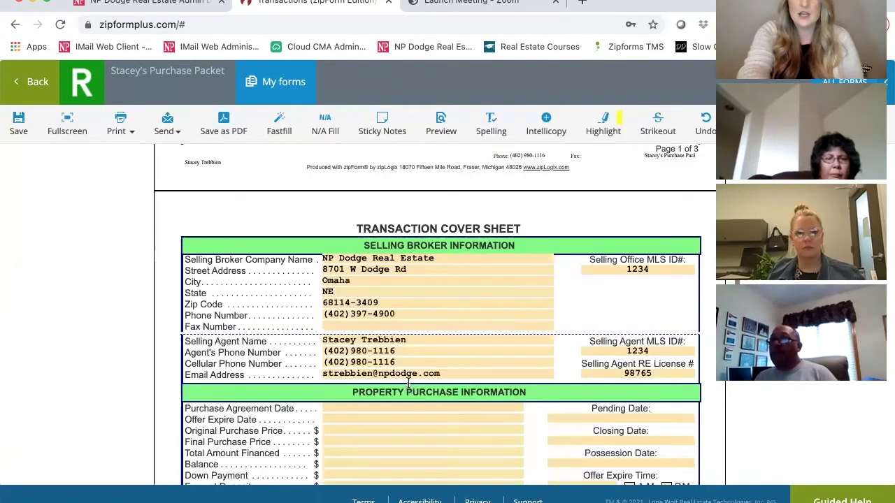
scroll(409, 383, "down", 1)
scroll(408, 383, "down", 1)
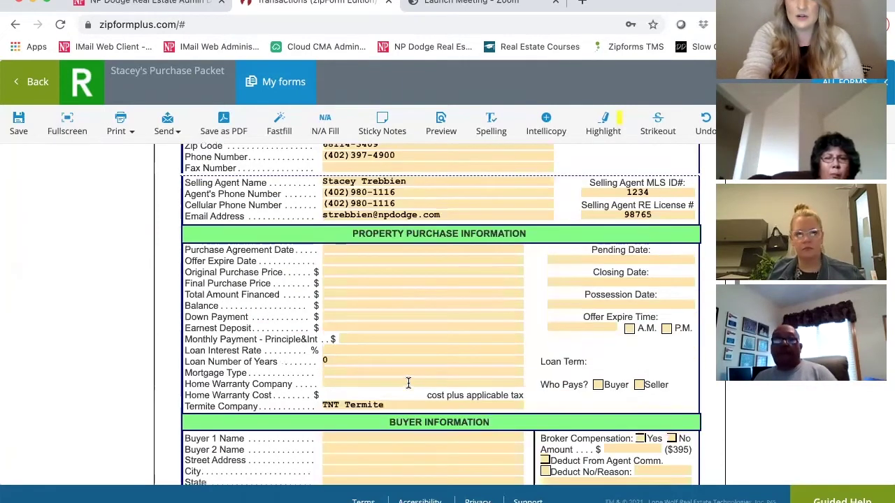
scroll(408, 383, "down", 1)
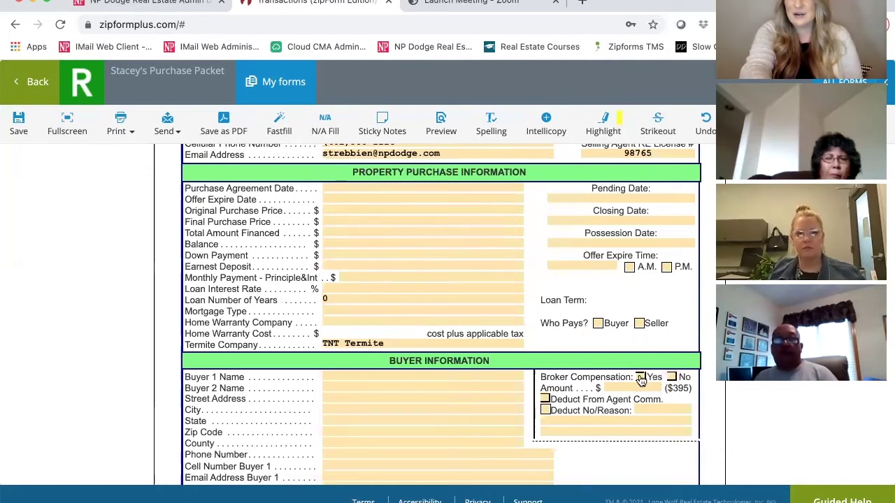
left_click(640, 378)
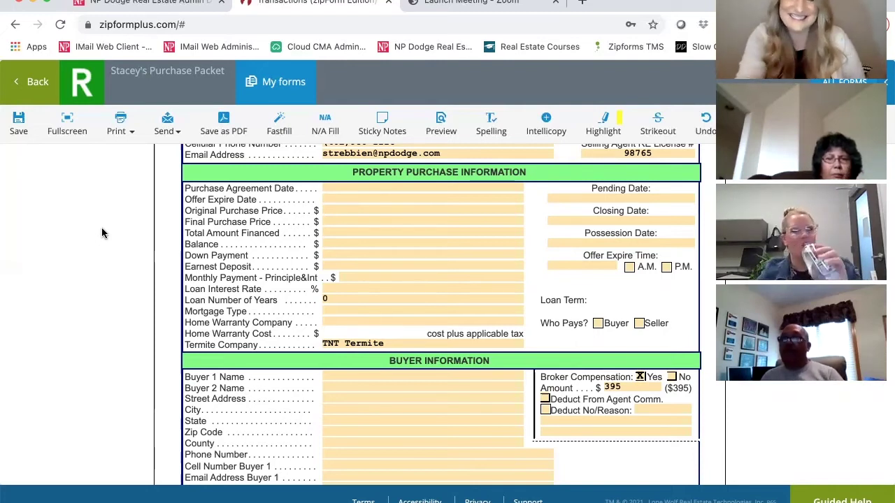
Close the cover sheet form and return to the template's Documents list.
left_click(39, 91)
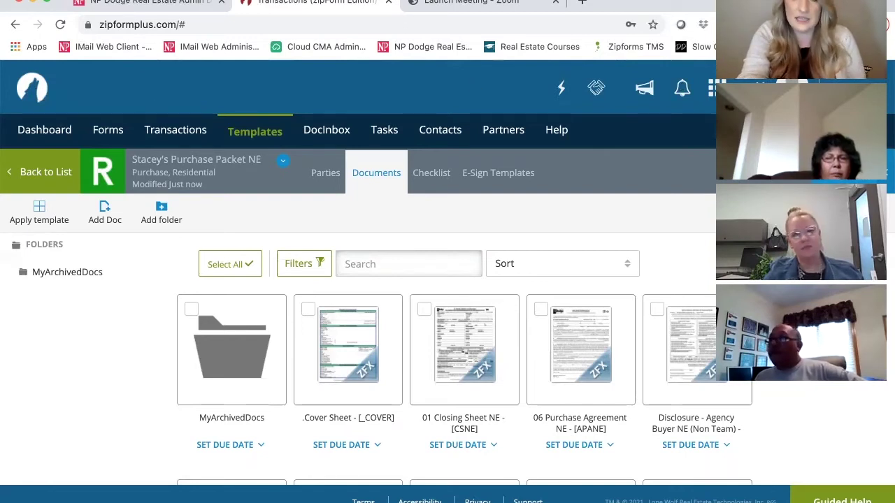
scroll(557, 67, "down", 3)
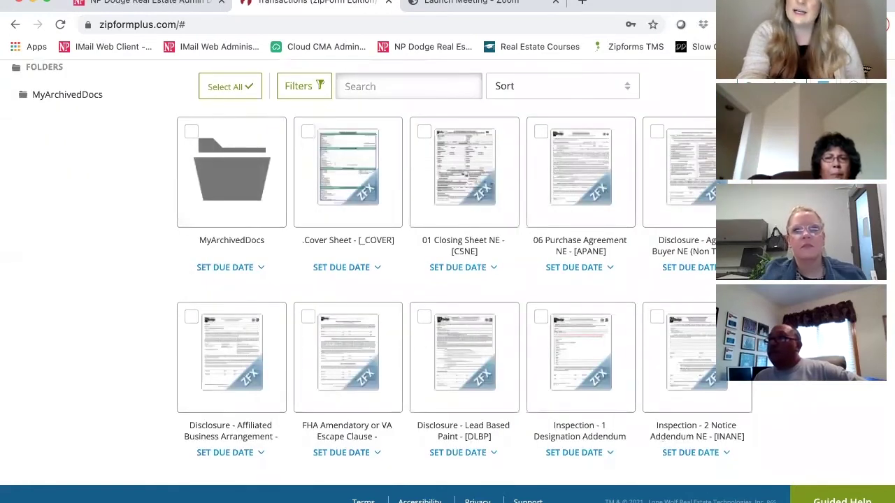
Open the Disclosure - Agency form for editing.
left_click(692, 176)
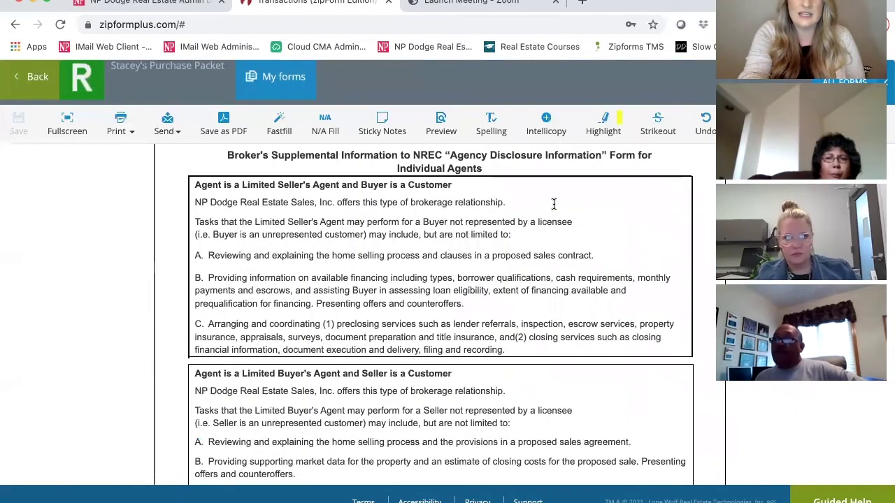
scroll(554, 204, "up", 1)
scroll(553, 204, "up", 3)
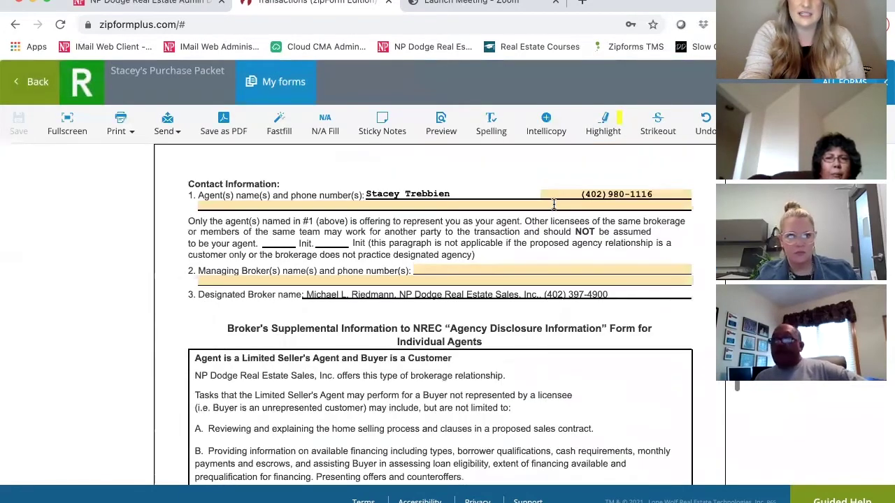
scroll(447, 285, "up", 1)
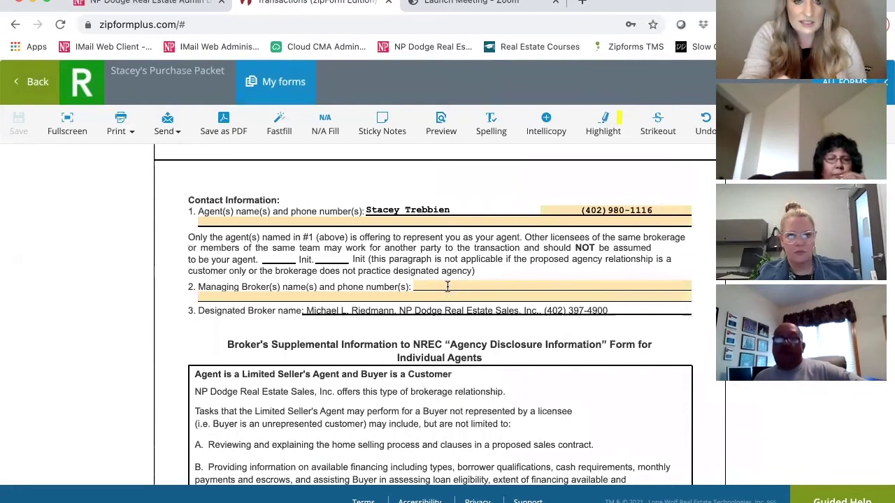
Enter the managing broker's name and choose the suggested phone number for the broker.
left_click(448, 286)
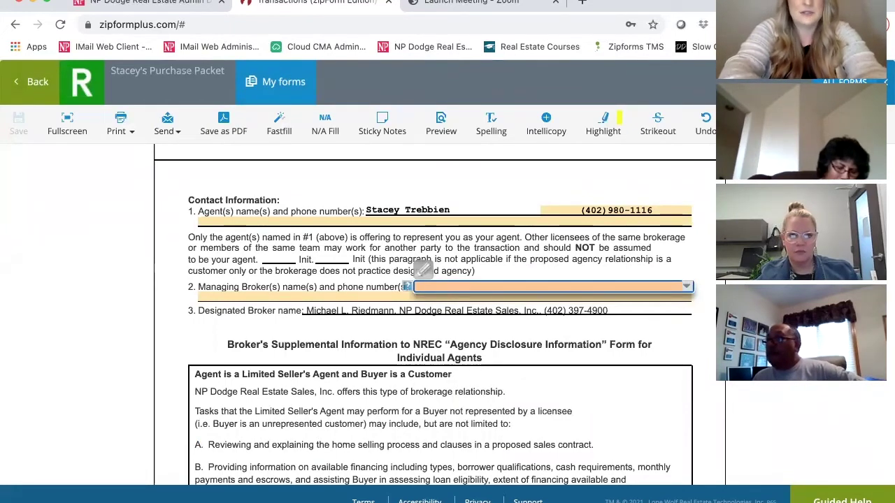
key("Return")
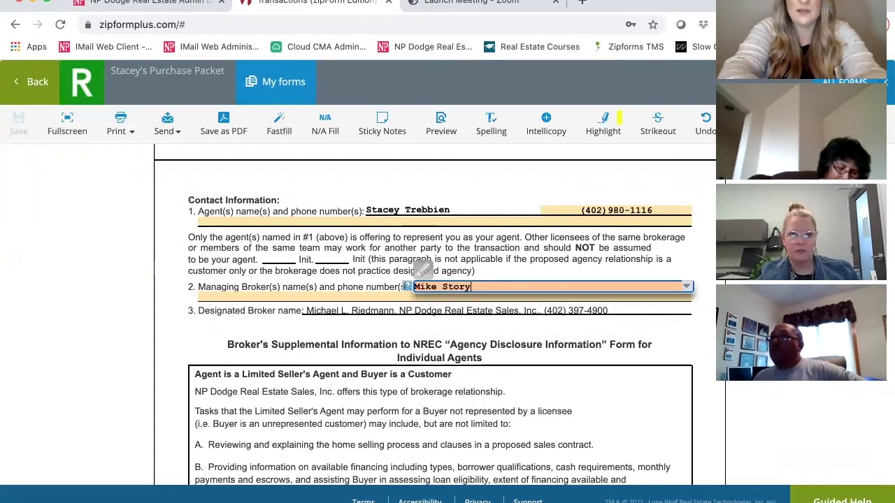
key("Tab")
type("402-555")
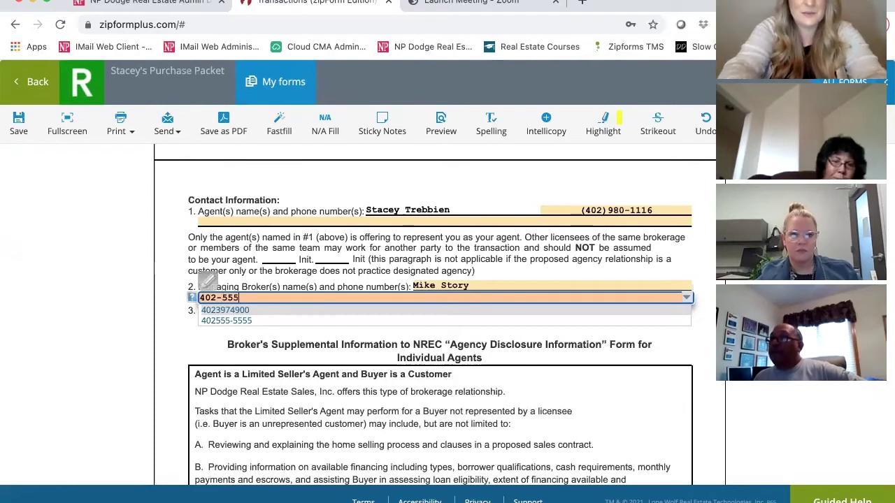
left_click(669, 319)
left_click(698, 321)
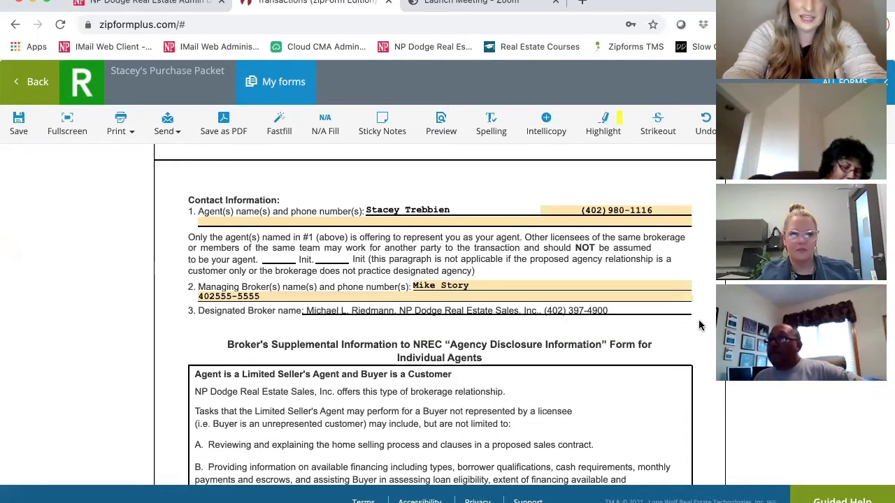
scroll(698, 325, "down", 2)
scroll(699, 325, "down", 3)
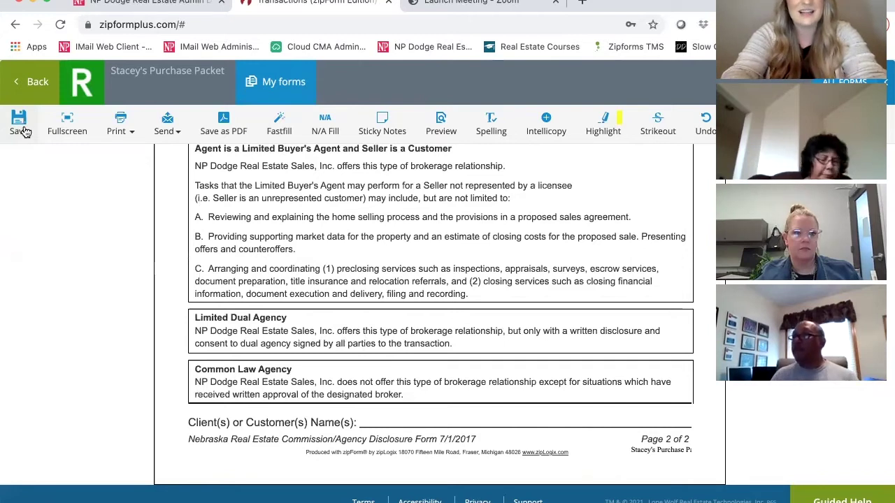
Save and close the disclosure form, then browse the template's Documents list.
left_click(37, 91)
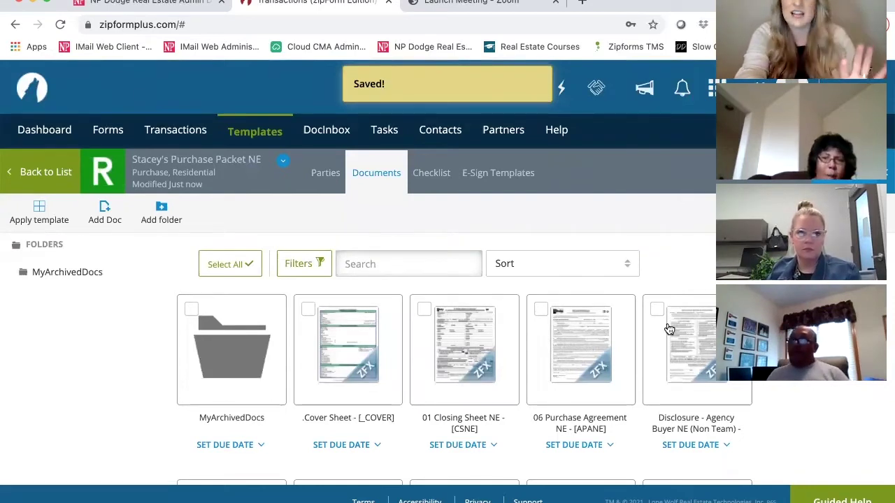
scroll(669, 329, "down", 3)
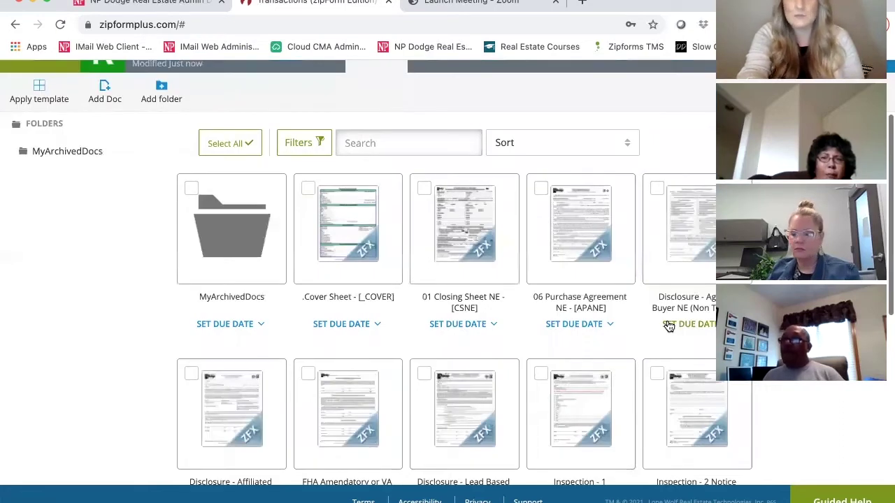
scroll(668, 327, "down", 2)
scroll(669, 327, "down", 1)
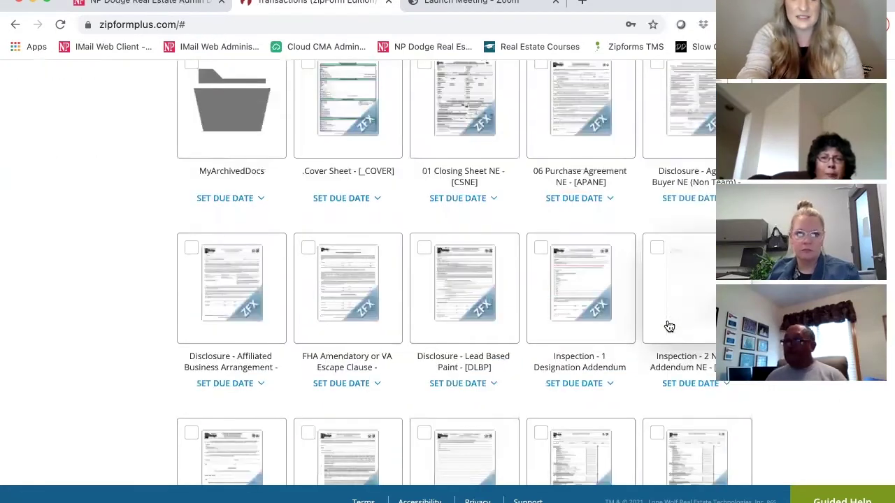
scroll(669, 326, "down", 1)
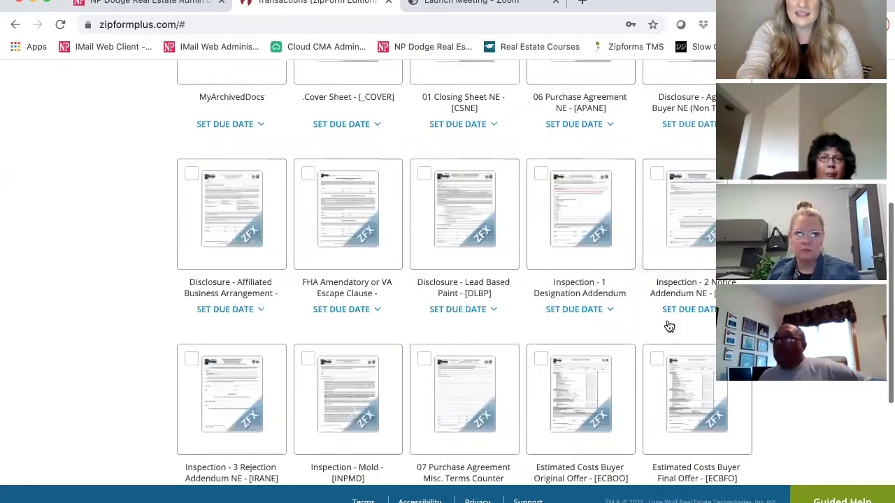
scroll(669, 326, "down", 3)
scroll(666, 325, "down", 2)
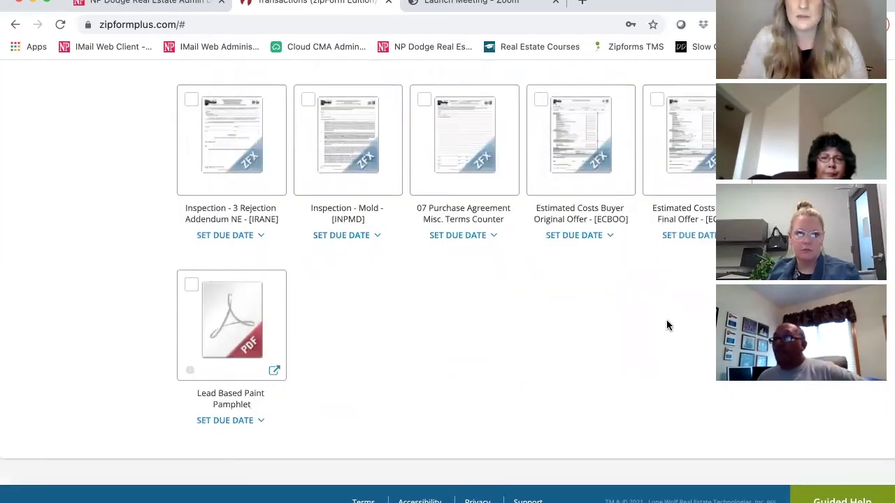
scroll(666, 325, "up", 1)
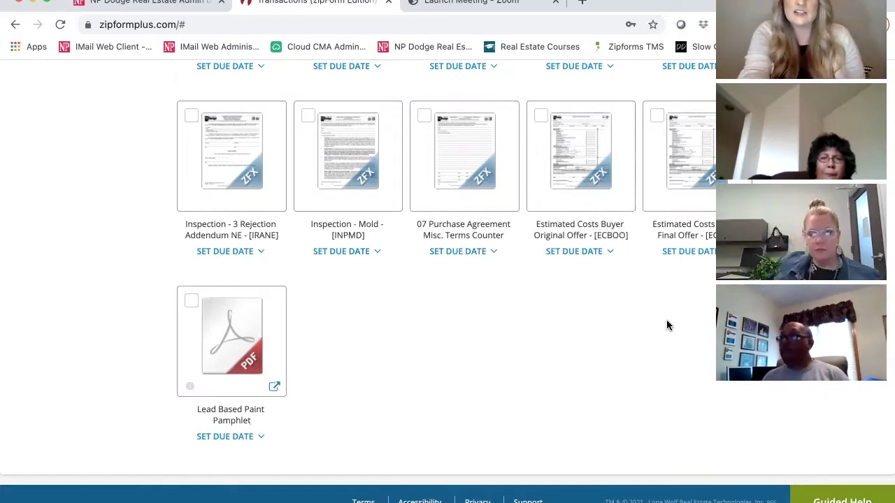
scroll(666, 319, "up", 10)
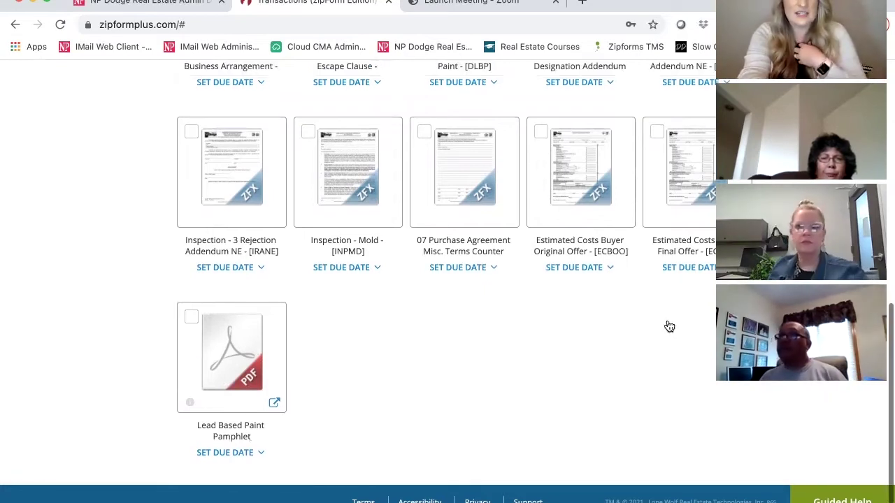
scroll(668, 326, "up", 1)
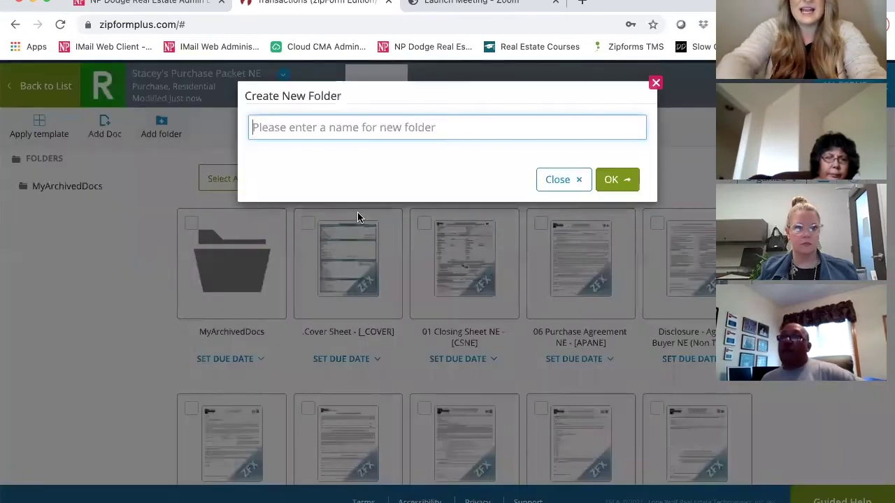
Name the new folder 'Working Documents- ZF' and confirm it.
type("W")
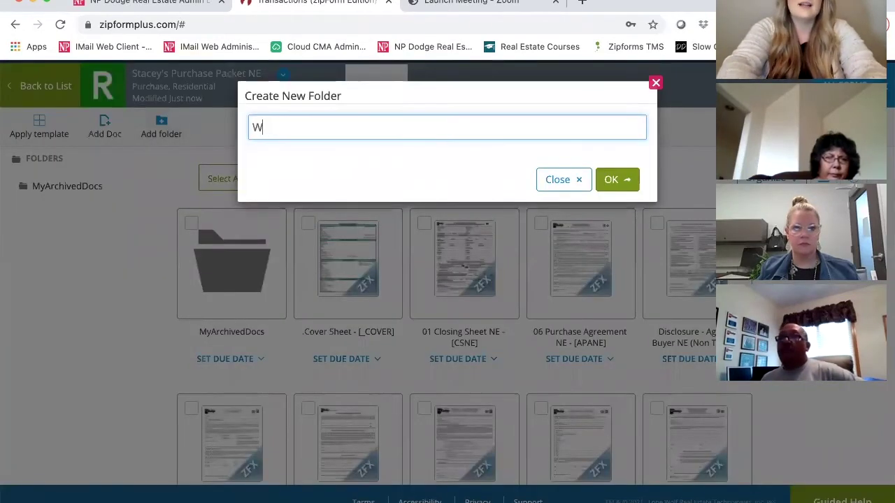
type("orking Docume")
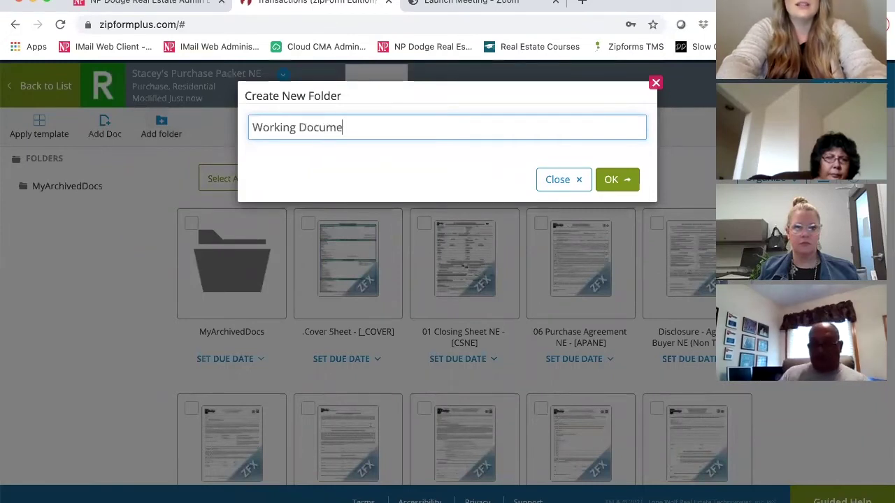
type("nts-")
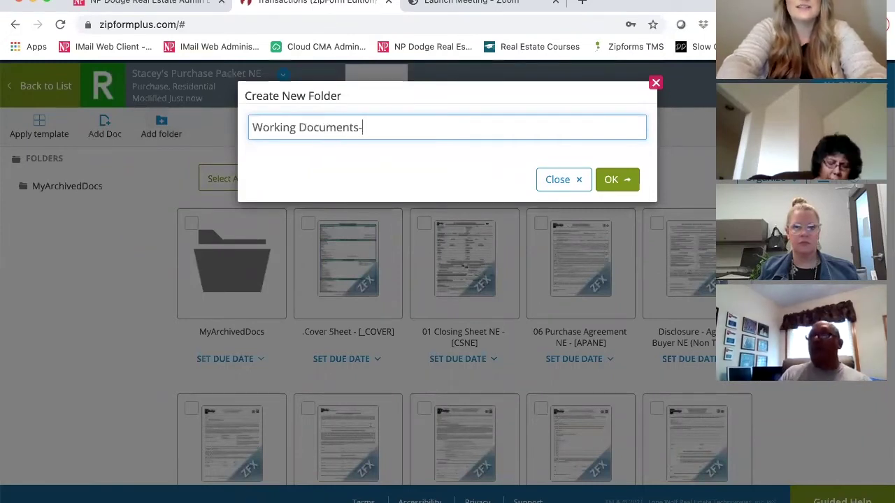
type(" ZiF")
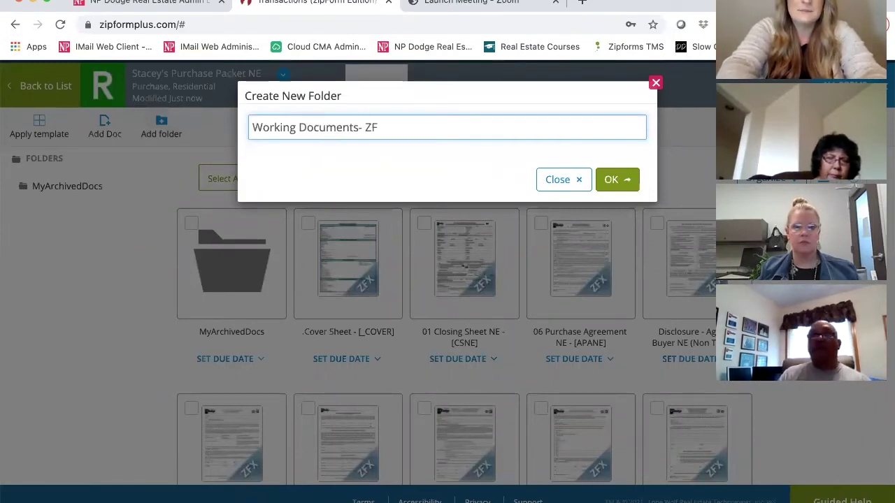
left_click(618, 180)
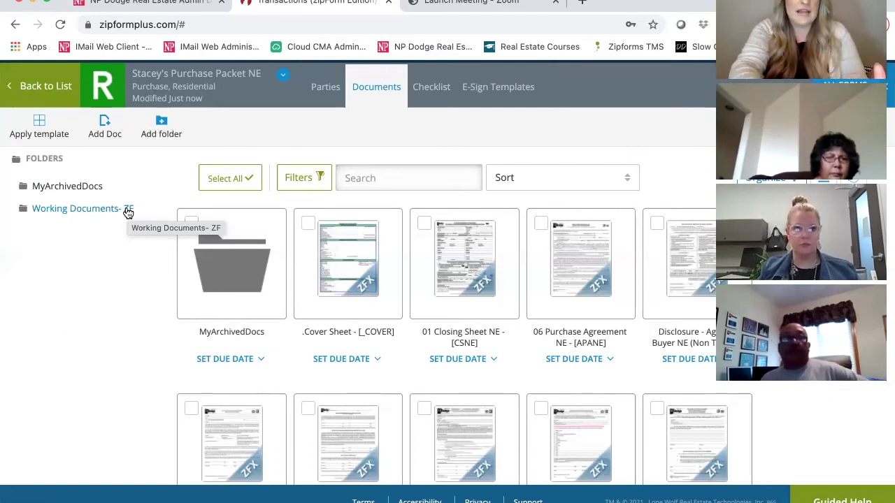
Create another folder named 'Buyer Signed Documents'.
left_click(163, 127)
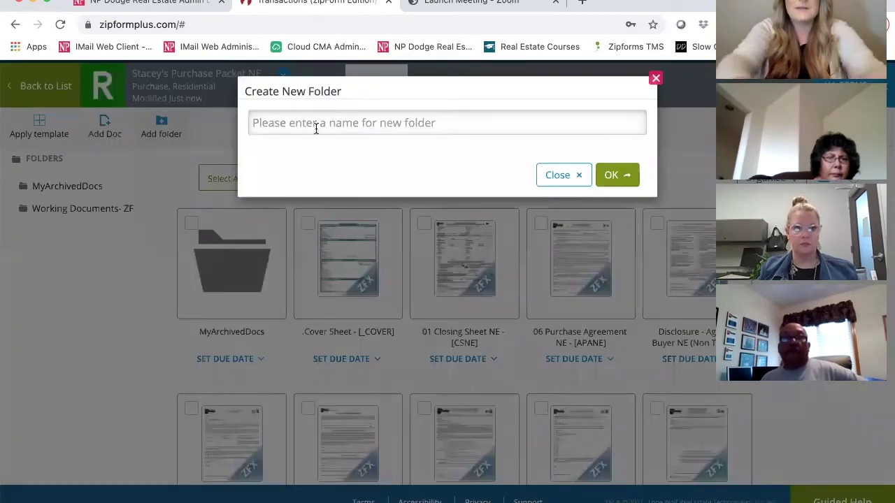
left_click(316, 130)
type("Buyer Signe")
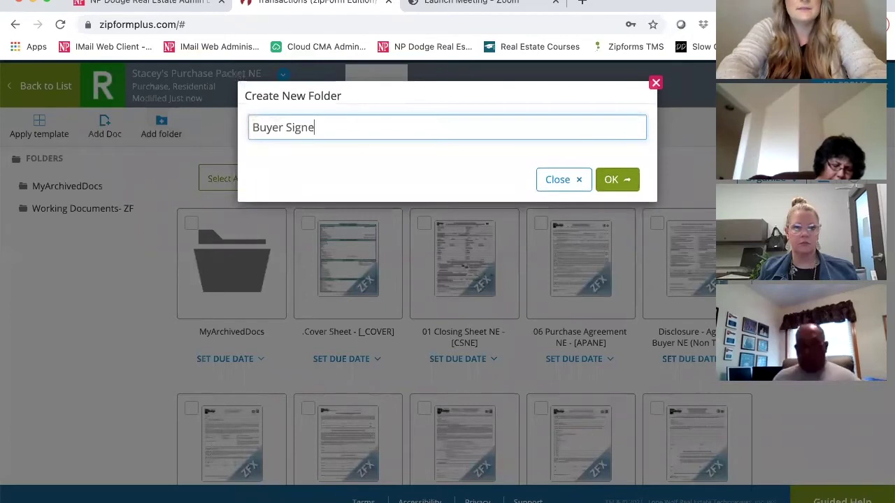
type("d Documents")
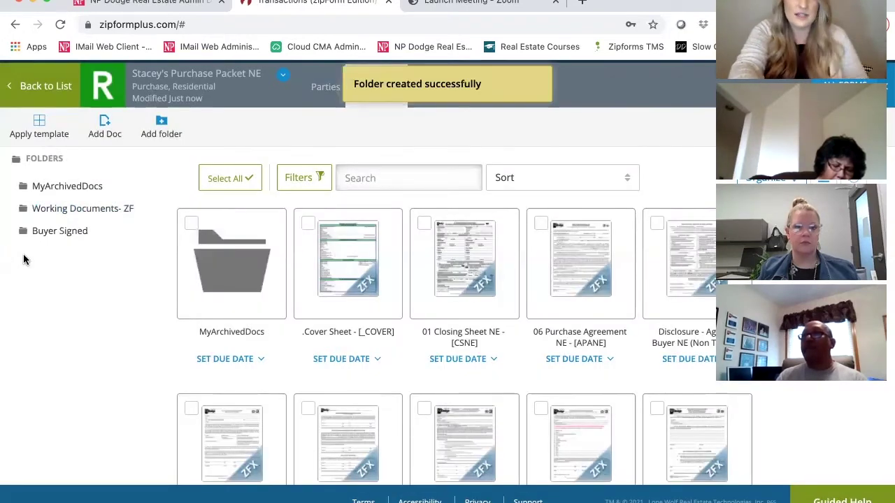
Create a folder named 'Fully Executed Contract', correcting the mistyped capital letter.
left_click(163, 126)
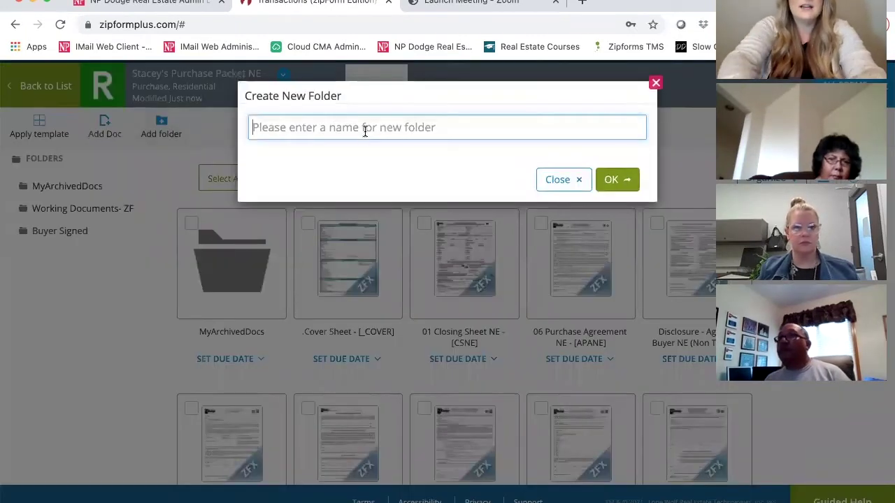
type("Fully Ex")
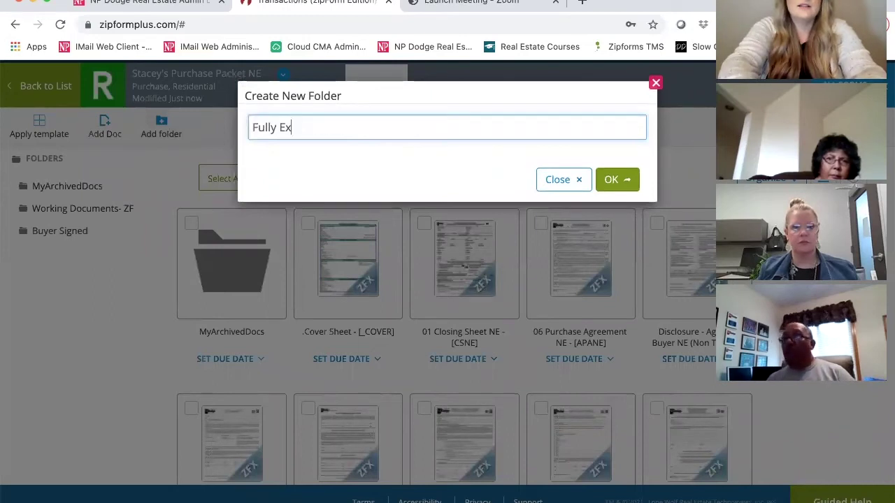
type("ecuted ")
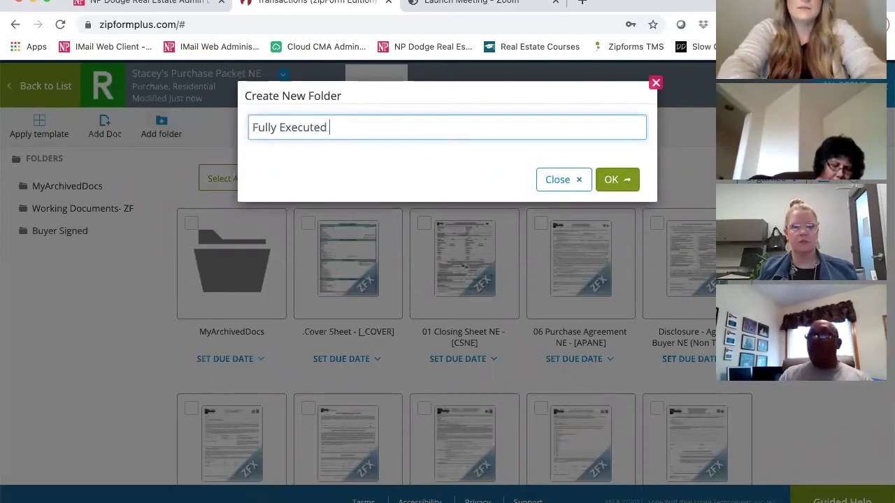
type("COntr")
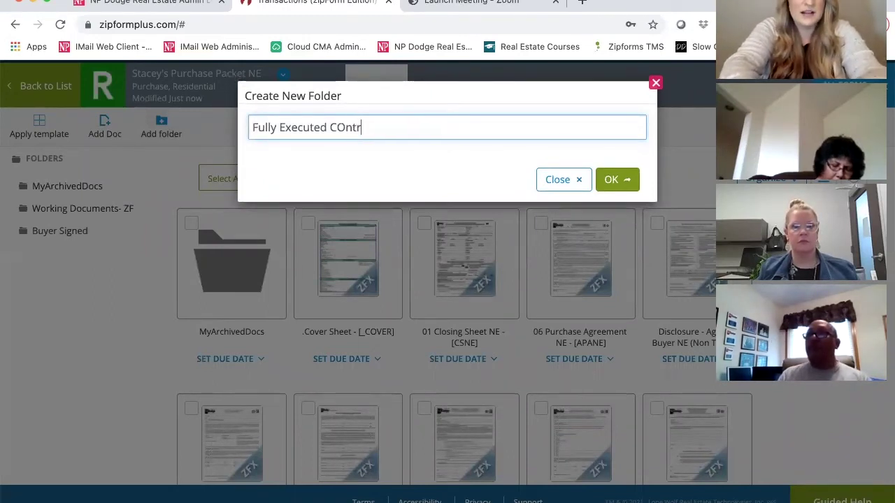
key("BackSpace")
key("BackSpace")
key("BackSpace")
key("BackSpace")
type("ontract")
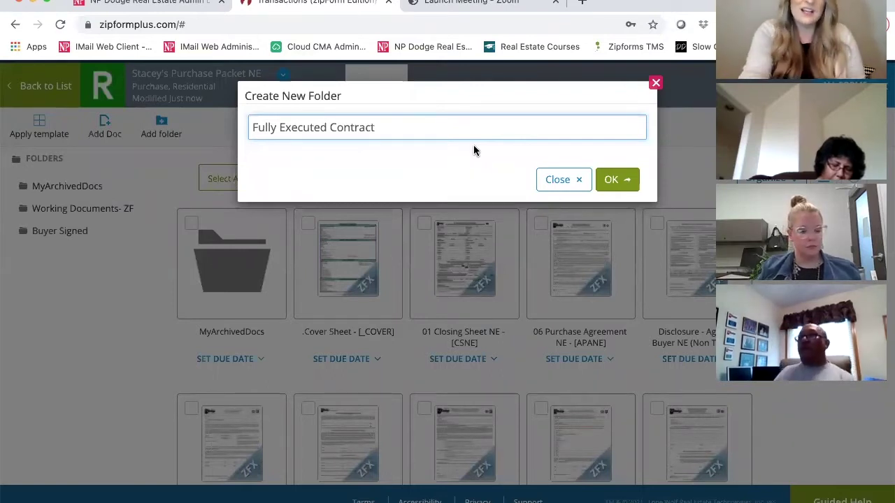
left_click(614, 181)
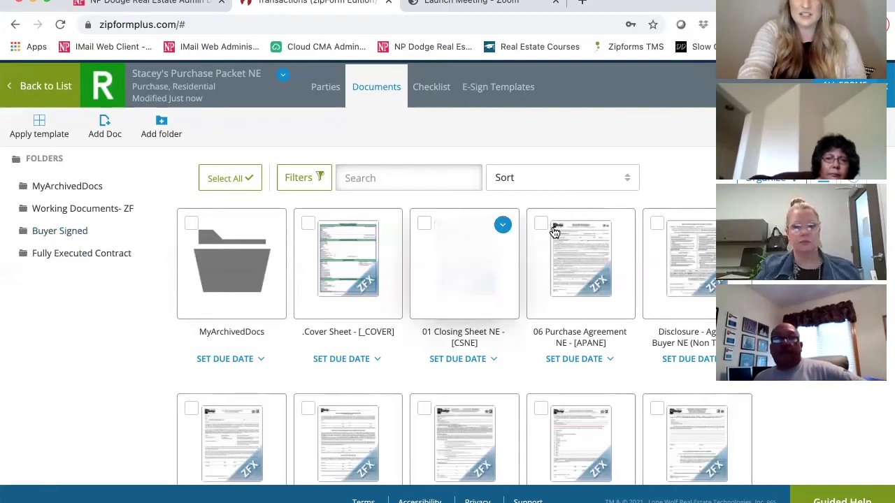
Move 01 Closing Sheet and 06 Purchase Agreement into the Working Documents- ZF folder.
left_click(425, 224)
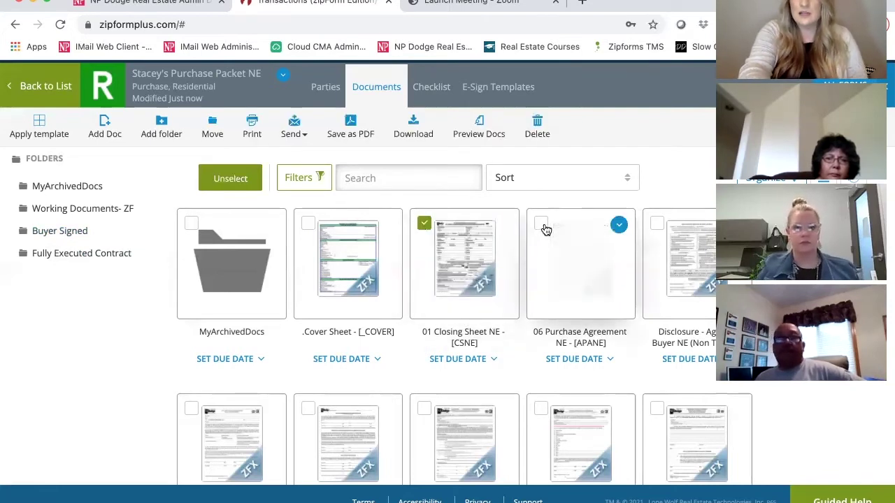
left_click(543, 226)
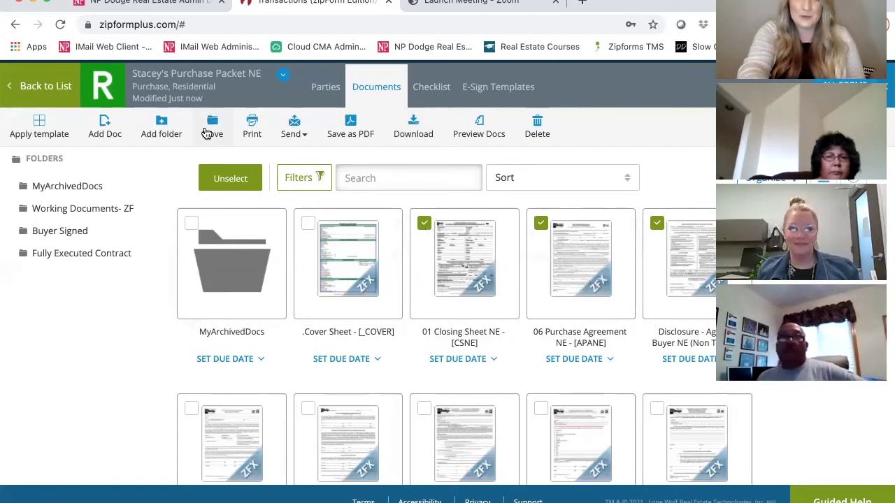
left_click(209, 133)
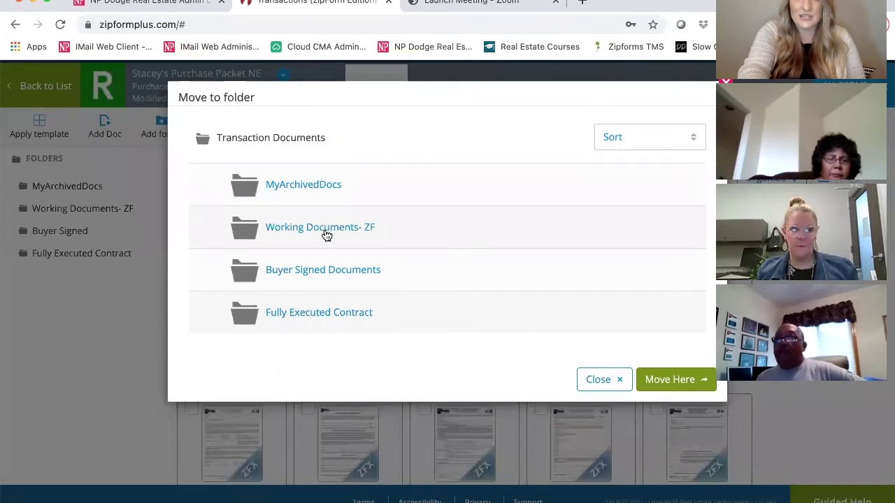
left_click(325, 230)
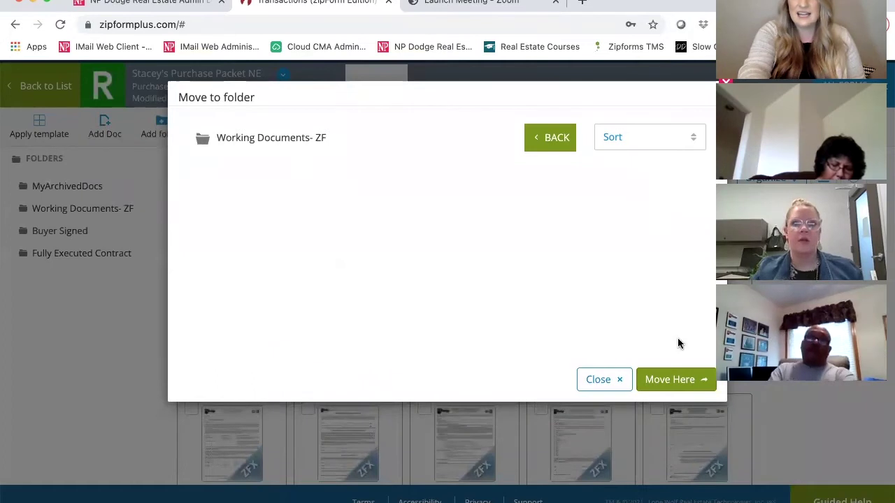
left_click(672, 379)
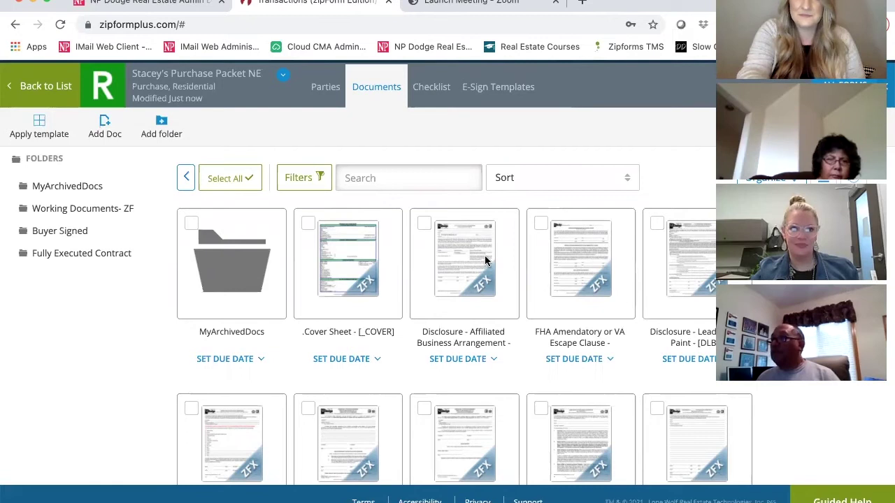
Select the disclosure, inspection addenda and Estimated Costs buyer offer forms.
scroll(544, 292, "down", 2)
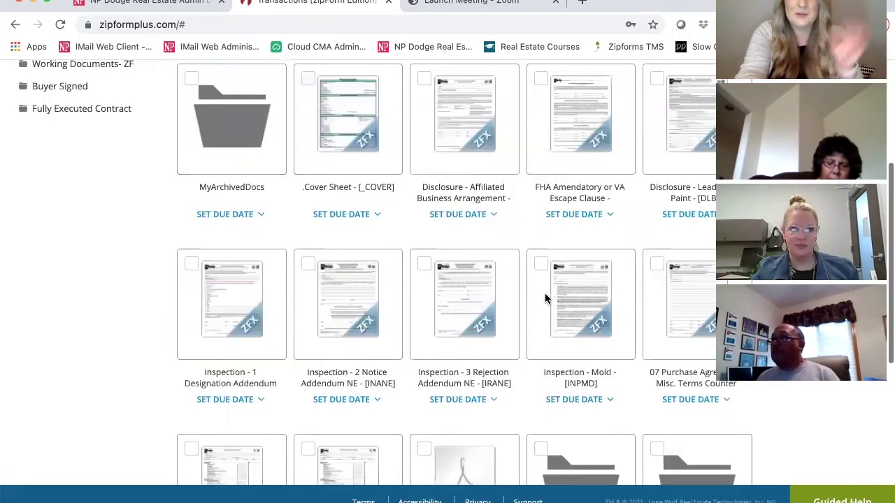
scroll(545, 293, "up", 1)
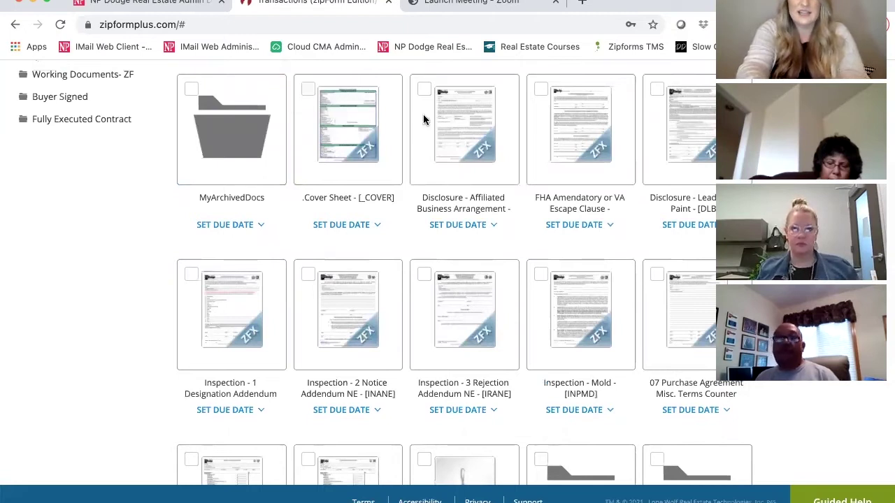
left_click(516, 106)
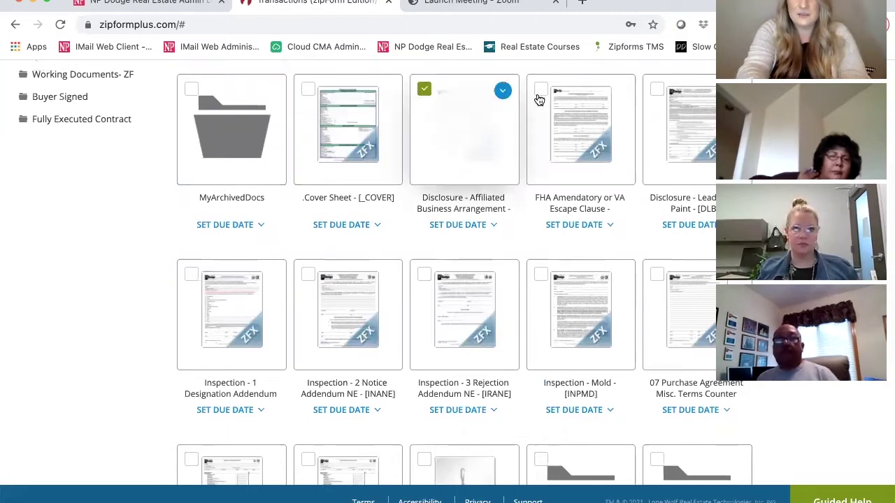
left_click(658, 96)
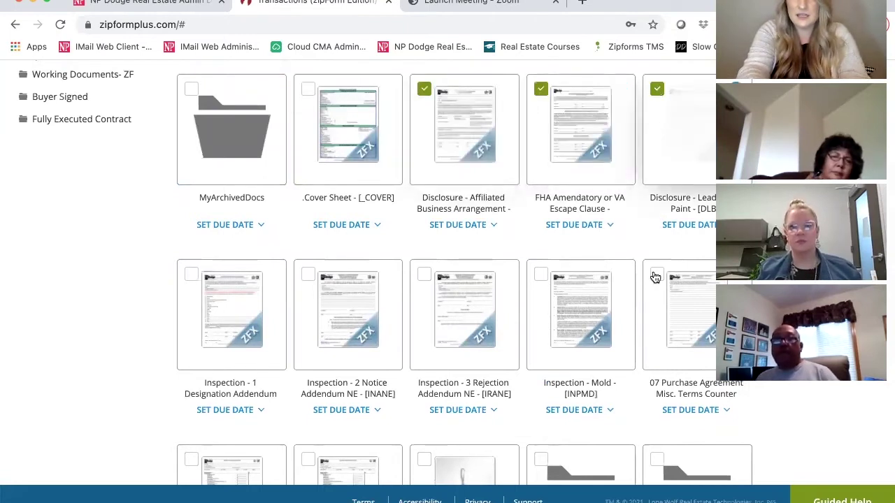
left_click(542, 279)
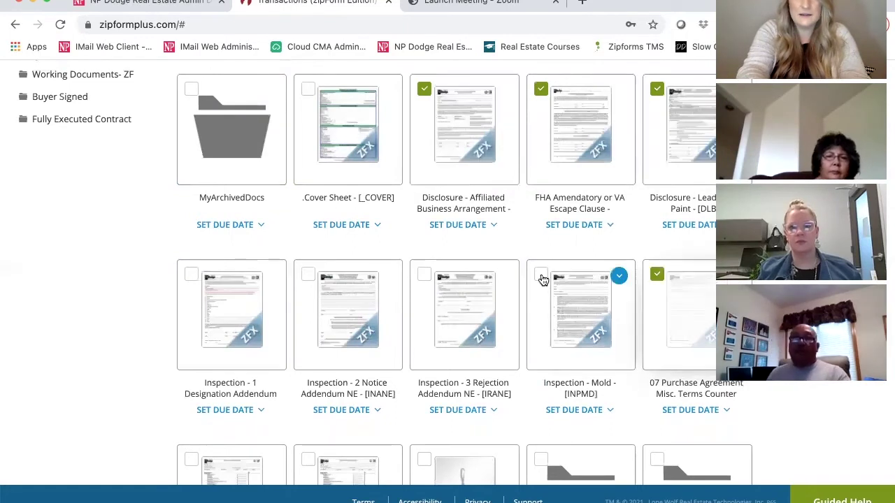
left_click(425, 279)
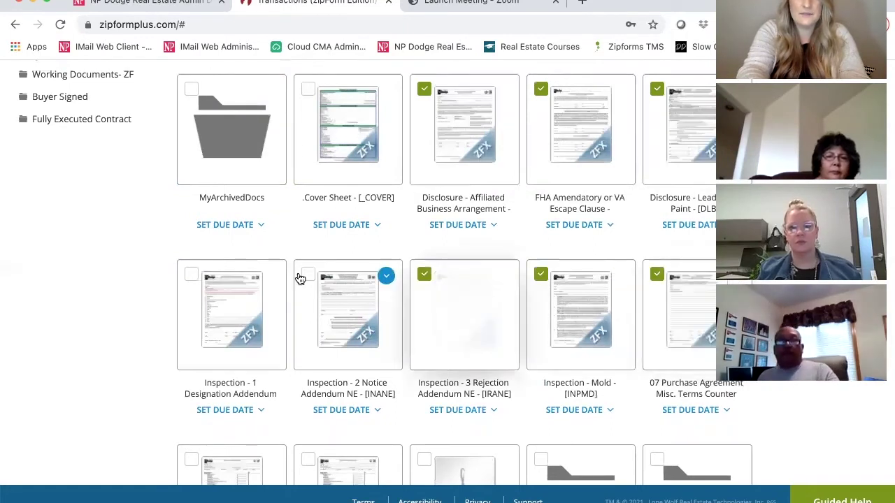
left_click(194, 277)
scroll(451, 298, "down", 3)
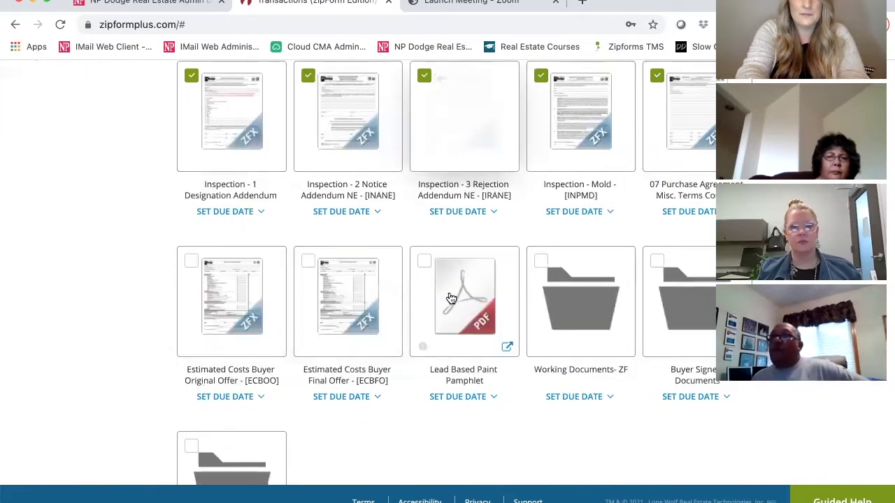
scroll(451, 299, "down", 1)
left_click(308, 225)
left_click(191, 225)
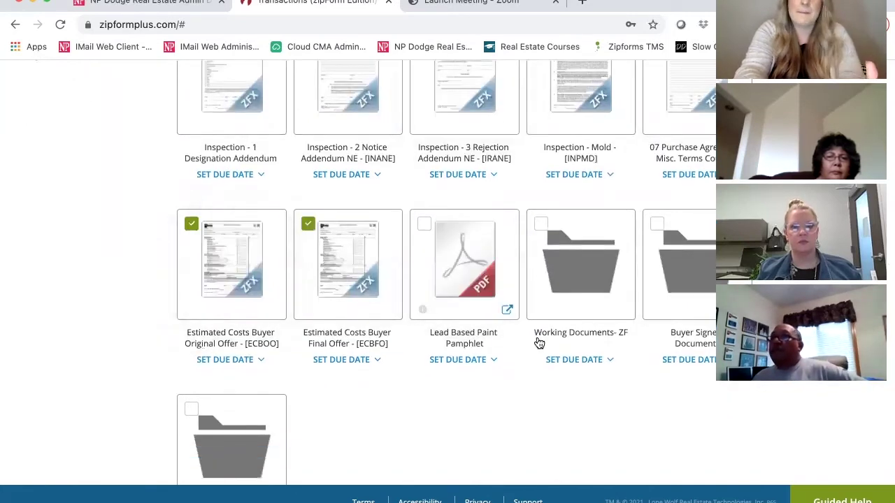
scroll(538, 343, "up", 7)
Move the selected forms into Working Documents- ZF, leaving Cover Sheet and Lead Based Paint Pamphlet loose.
left_click(212, 212)
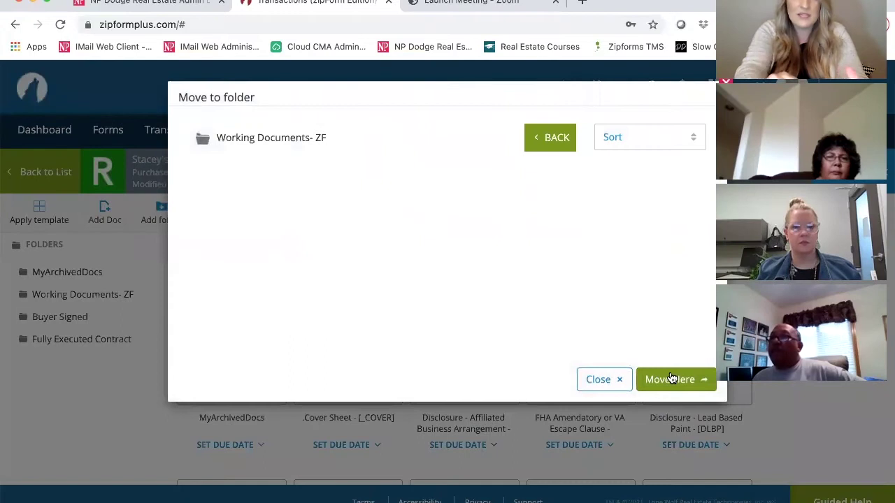
left_click(669, 378)
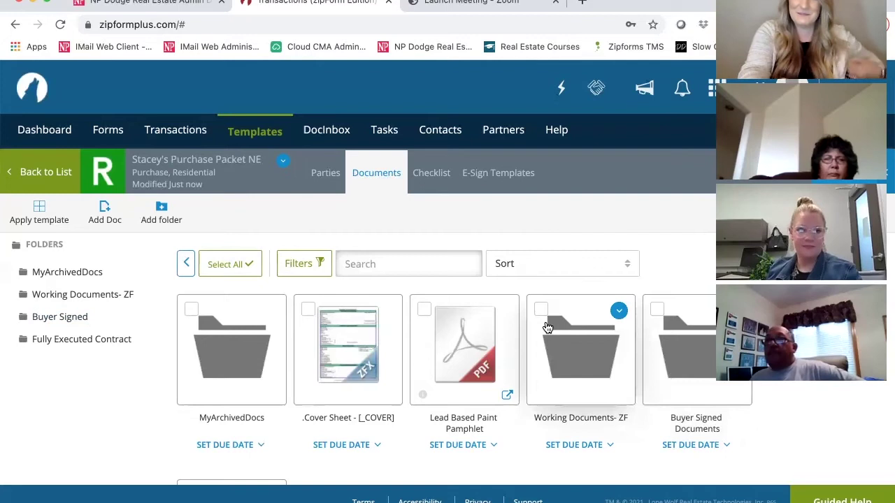
scroll(548, 328, "down", 1)
scroll(547, 327, "down", 2)
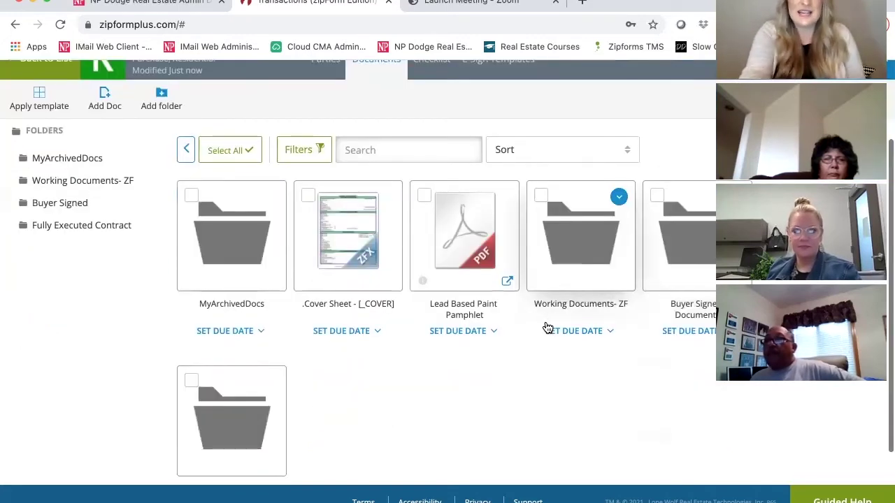
scroll(547, 327, "up", 1)
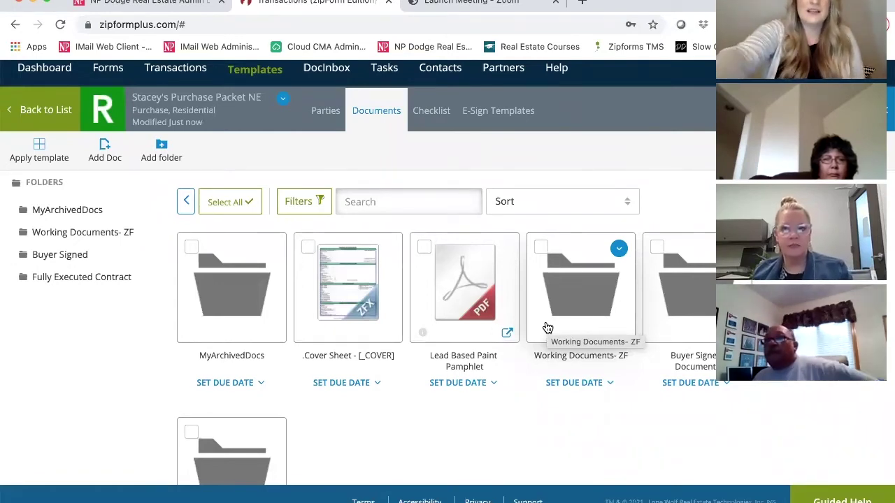
left_click(191, 248)
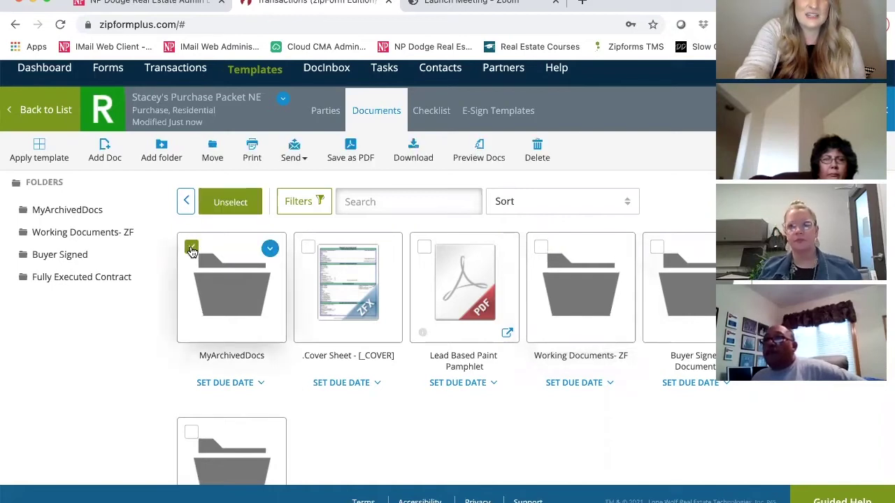
left_click(220, 276)
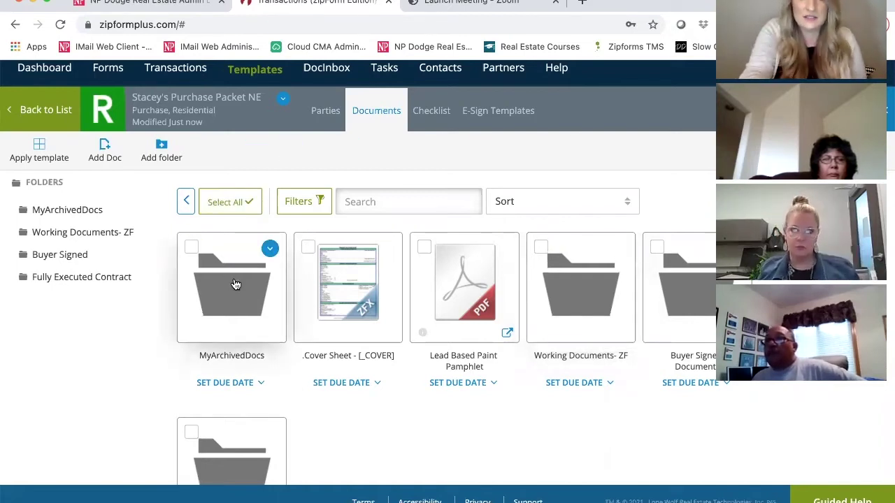
left_click(383, 258)
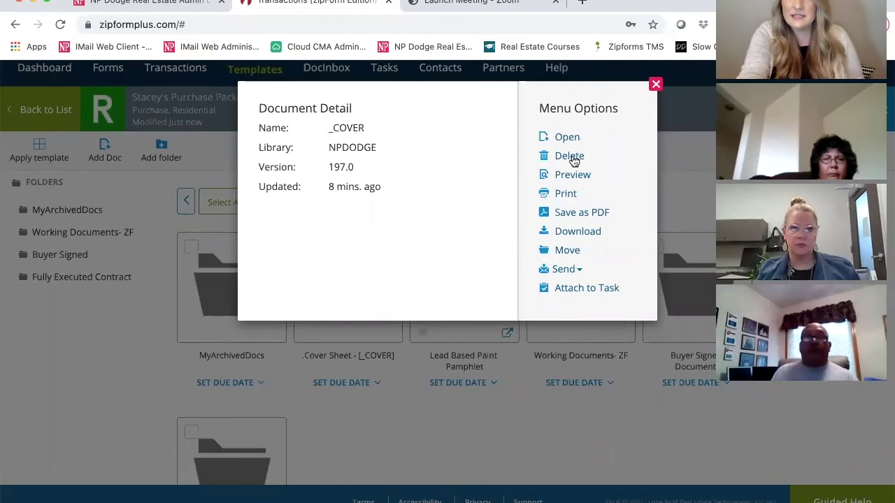
left_click(656, 85)
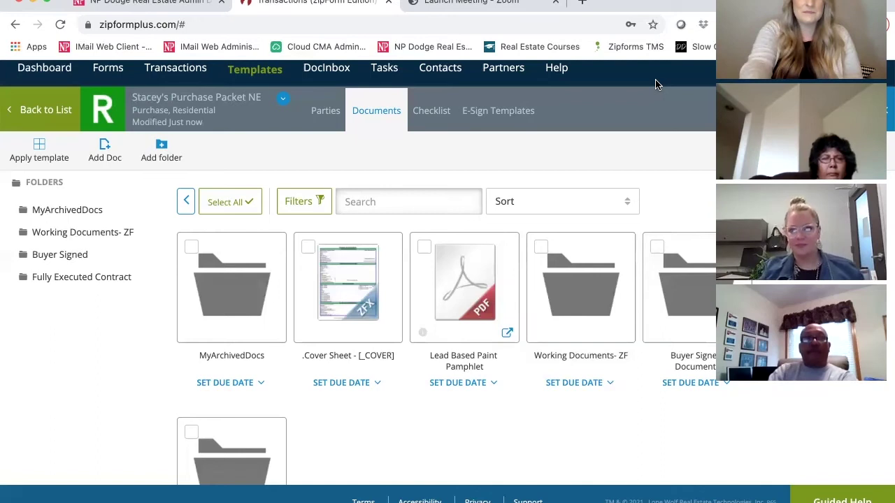
scroll(315, 152, "up", 1)
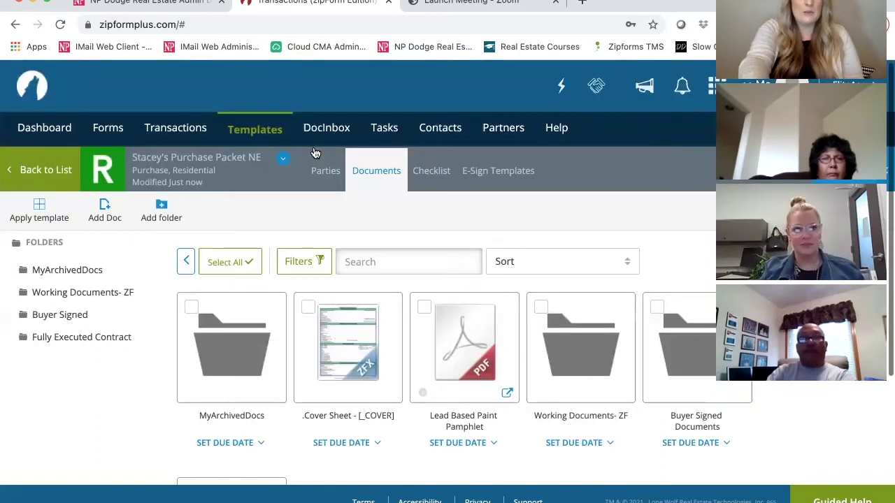
scroll(221, 157, "up", 1)
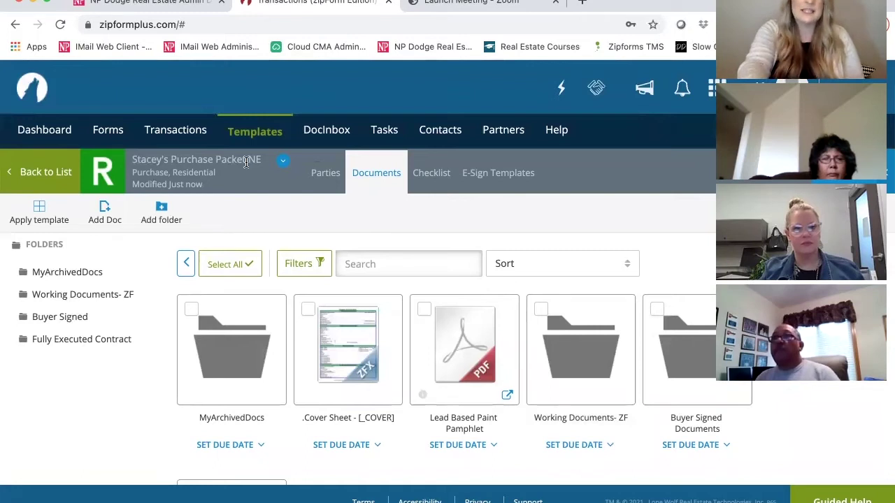
Go back from the purchase template to the Transactions list and start a New Transaction.
left_click(44, 175)
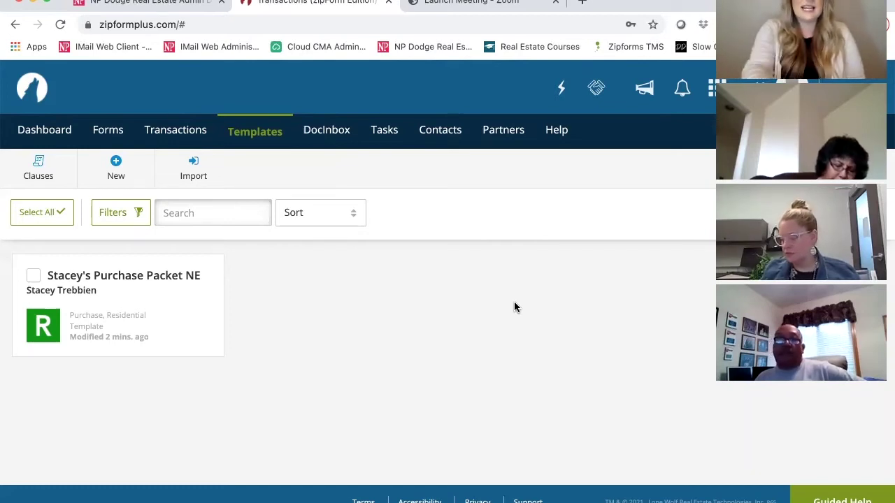
left_click(168, 133)
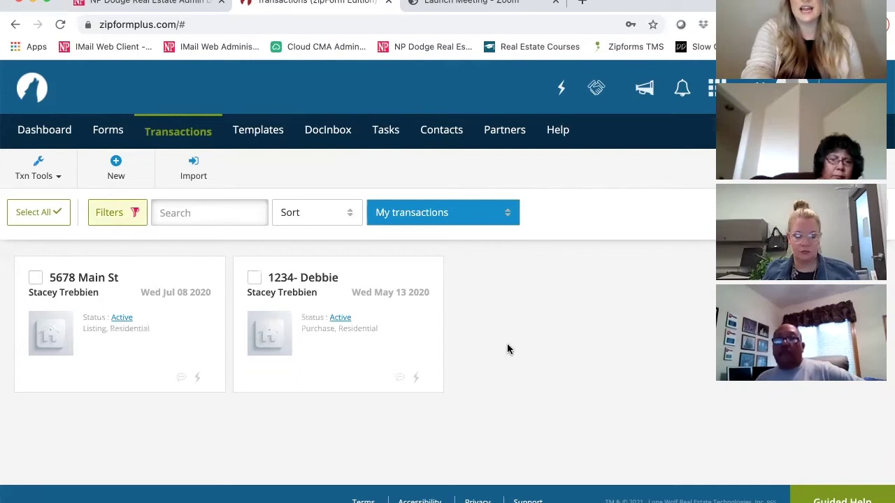
left_click(110, 167)
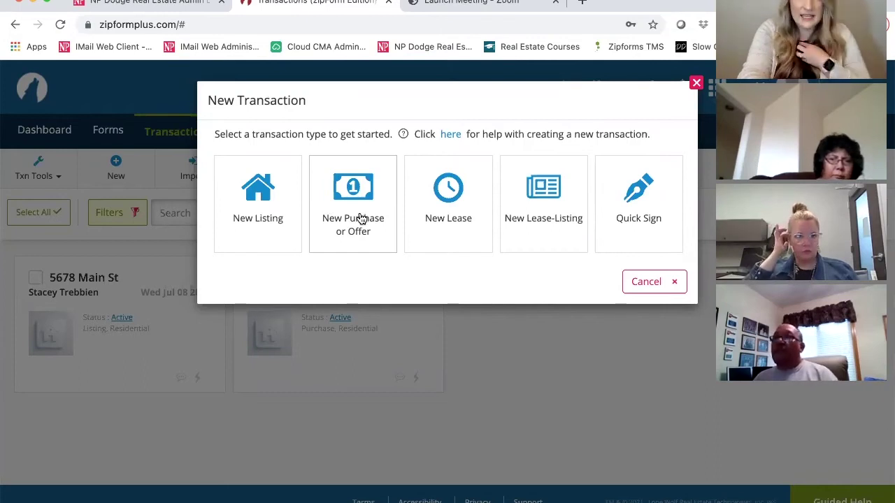
Choose New Purchase or Offer as the transaction type.
left_click(361, 219)
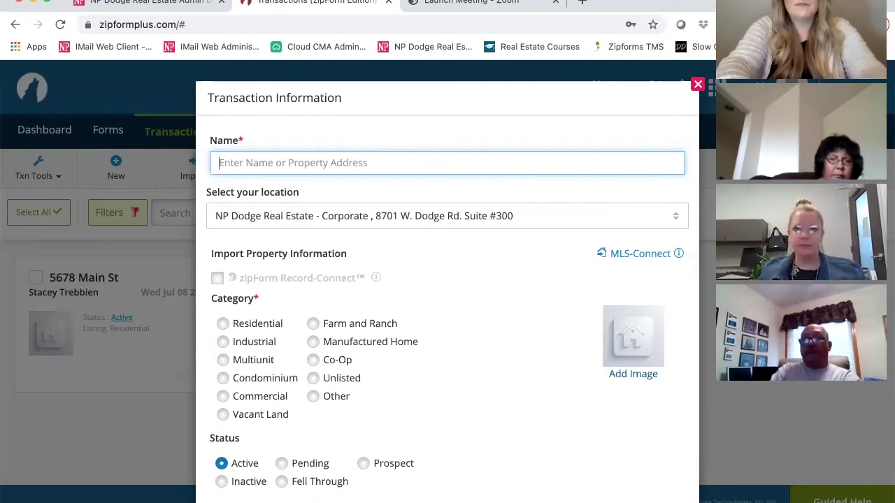
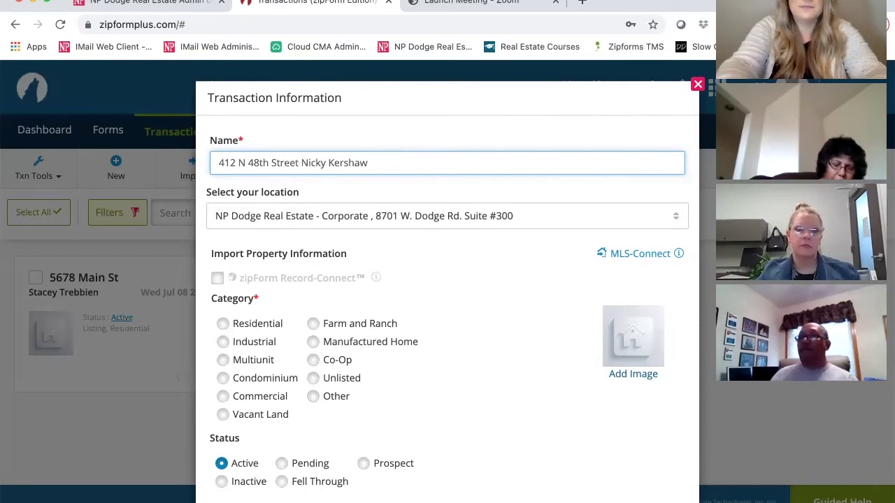
left_click(301, 162)
type("-")
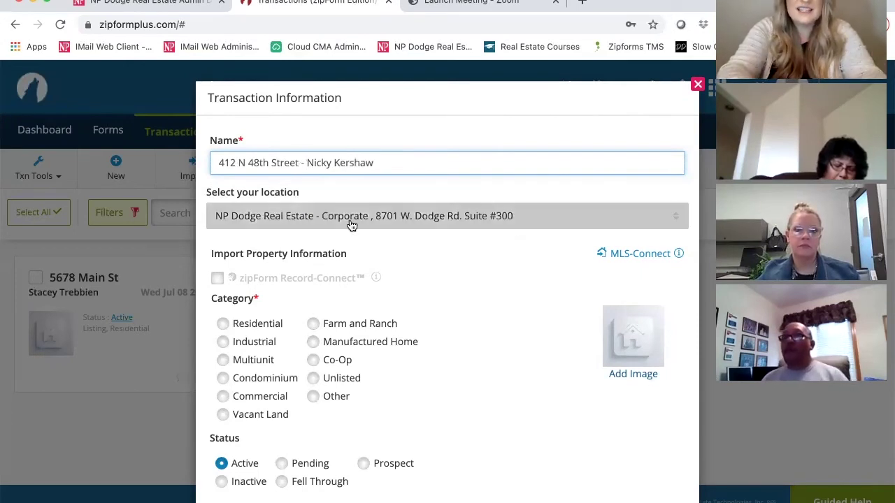
left_click(458, 244)
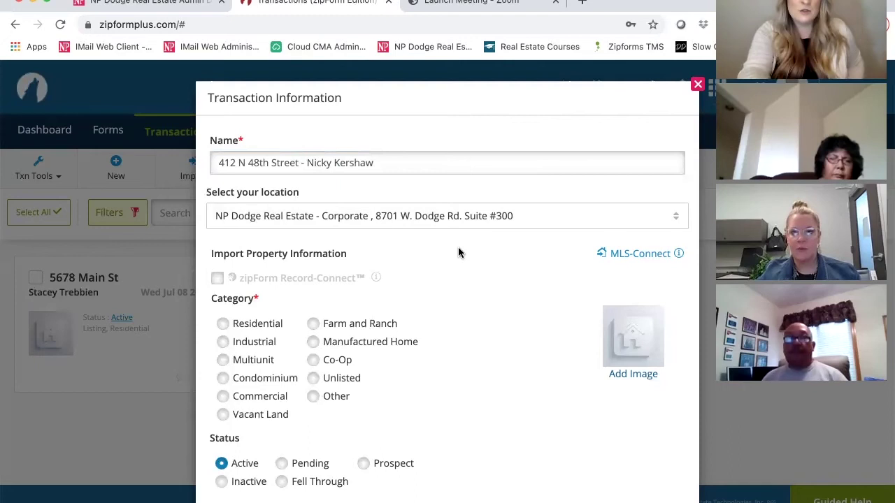
left_click(634, 256)
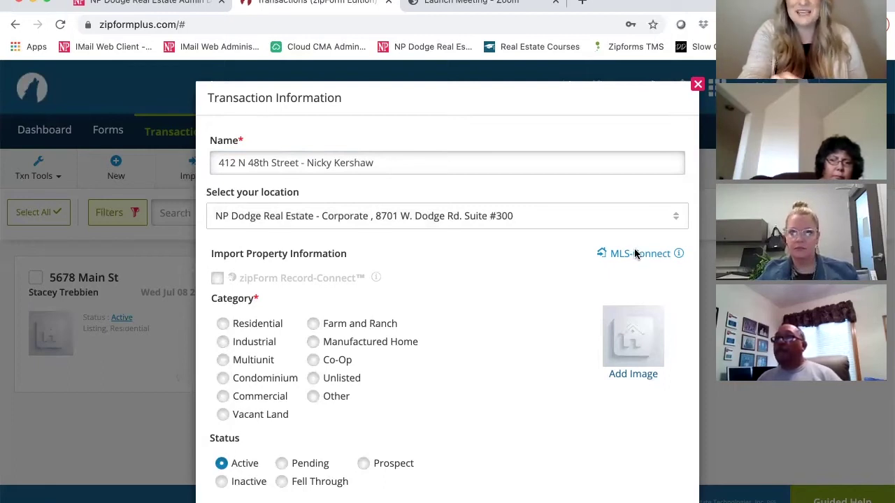
left_click(635, 253)
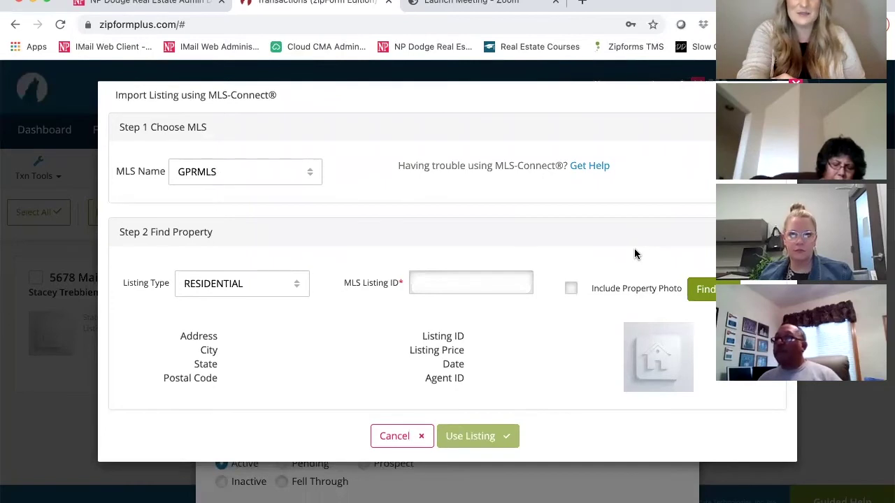
Find MLS listing 22110550 with its property photo and use it for this transaction.
left_click(475, 289)
type("2211")
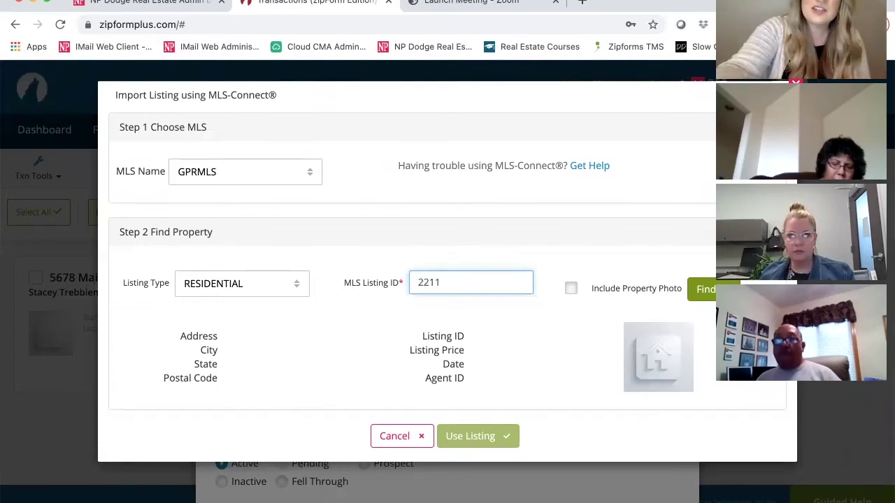
type("0550")
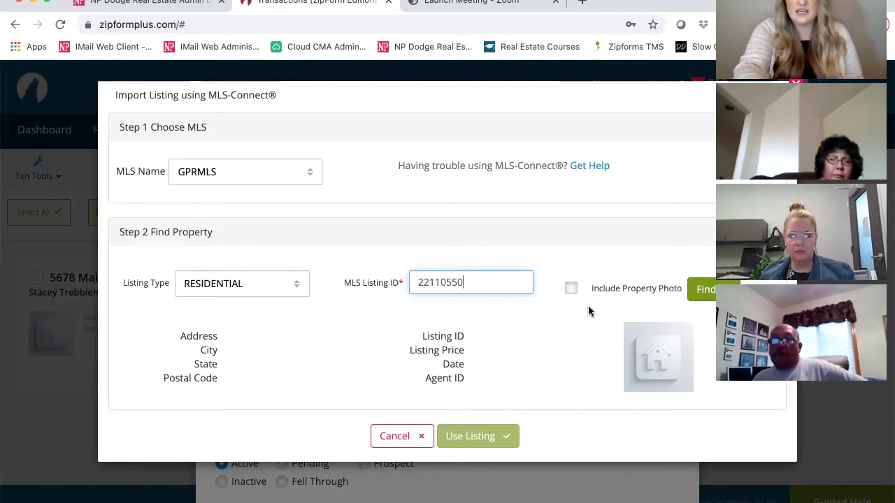
left_click(567, 288)
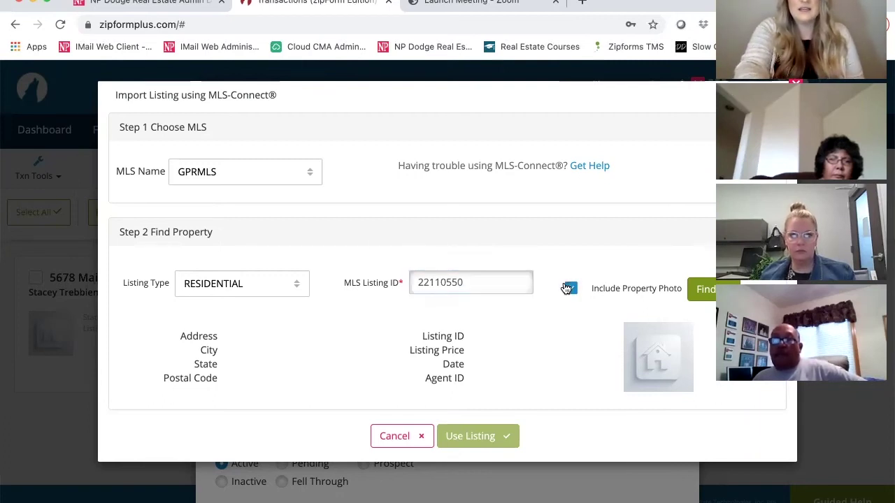
left_click(708, 293)
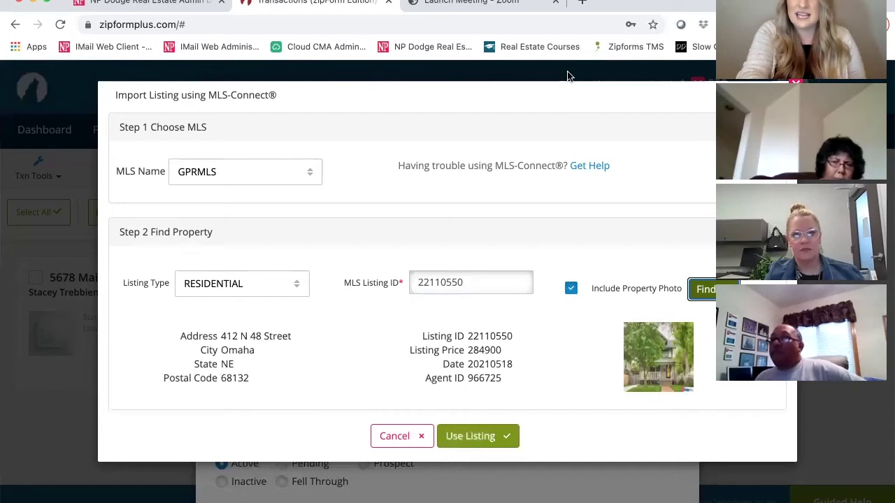
triple_click(563, 100)
left_click(561, 99)
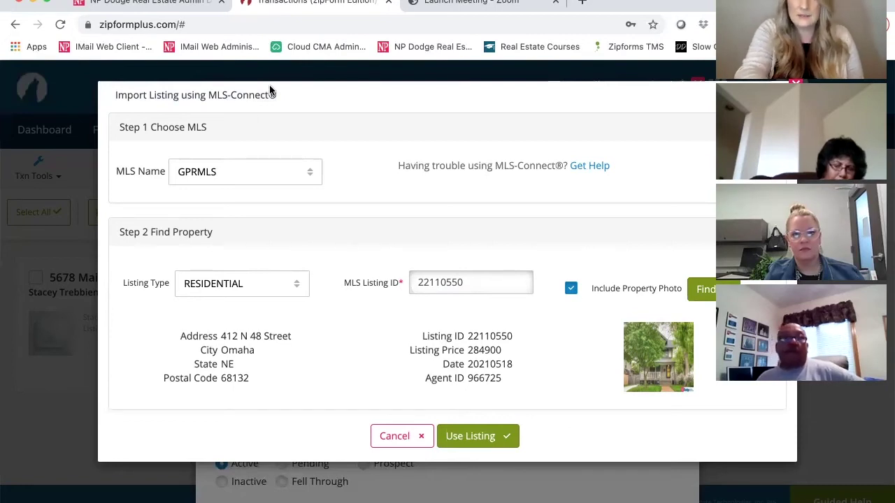
left_click(469, 439)
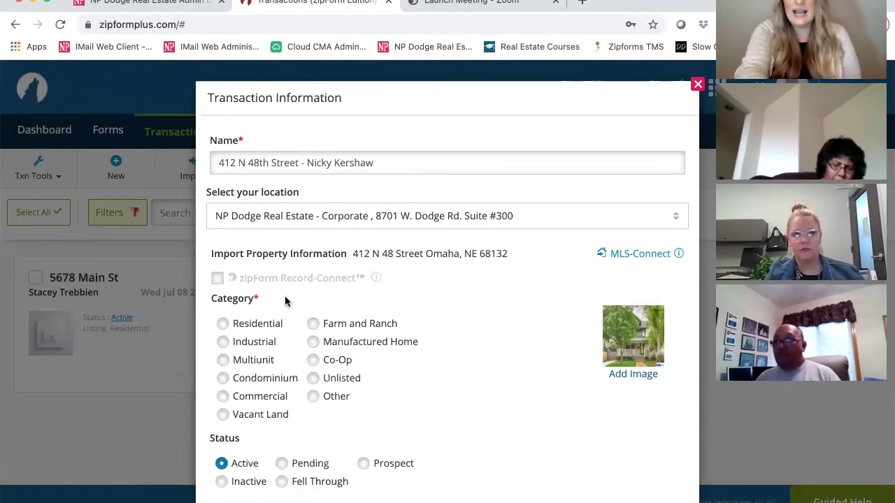
Mark the property Residential and browse the Select Template list, e.g. Global - Purchase Packet NE 2021.
left_click(224, 325)
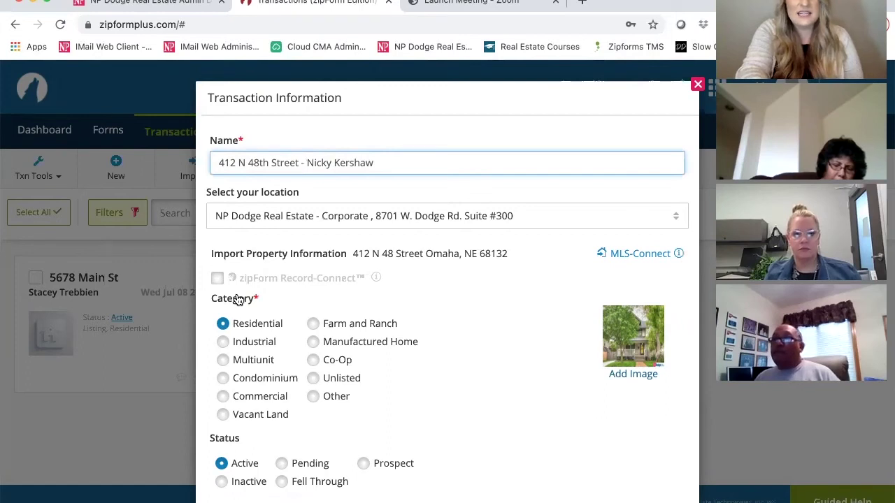
scroll(238, 301, "down", 3)
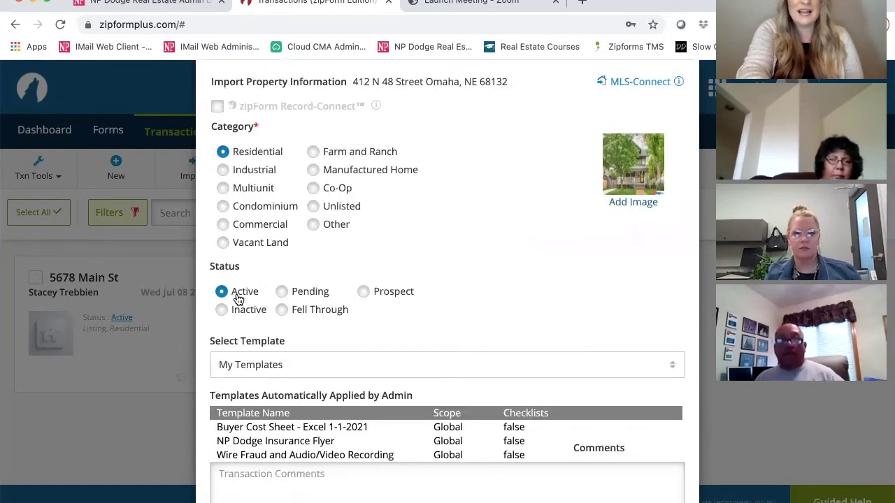
scroll(475, 468, "down", 2)
left_click(477, 471)
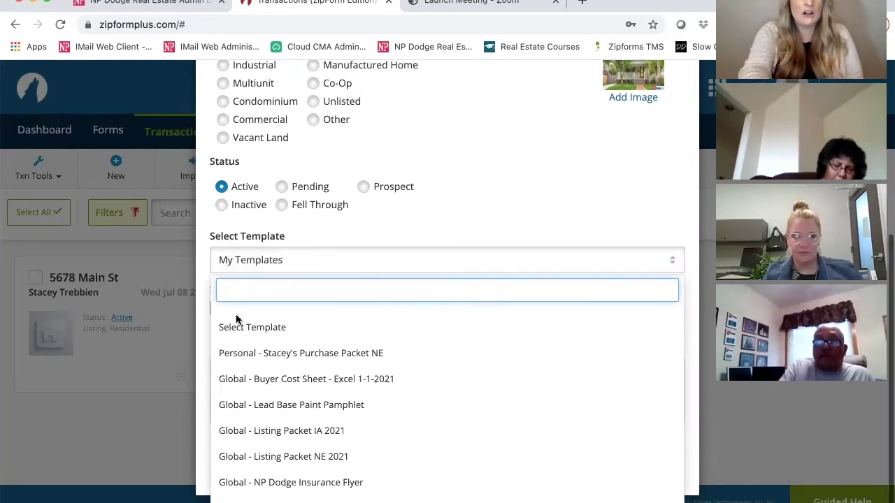
scroll(236, 316, "down", 2)
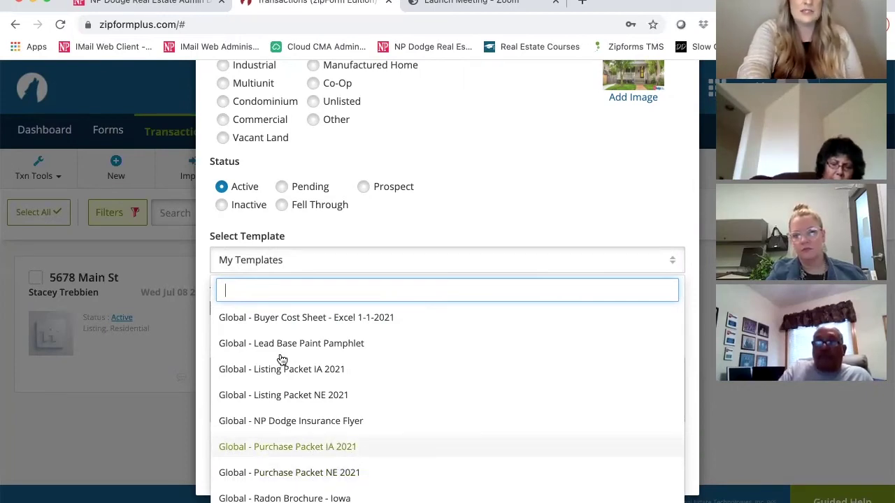
scroll(328, 357, "down", 1)
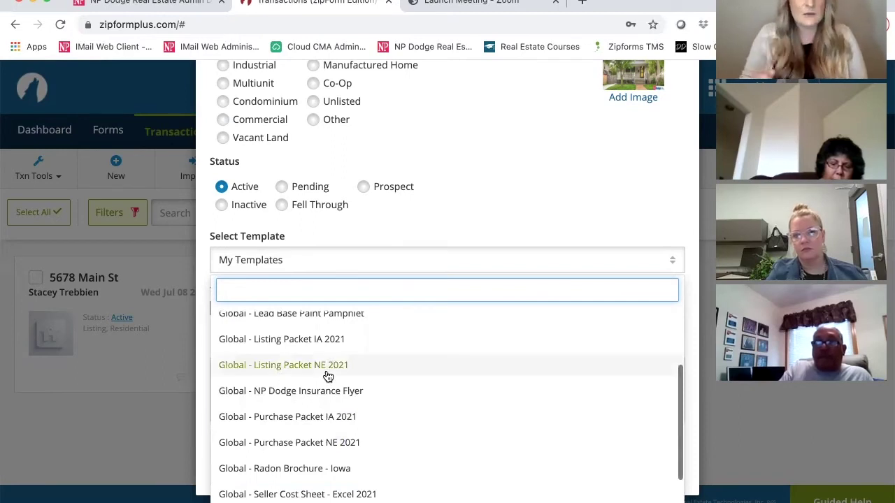
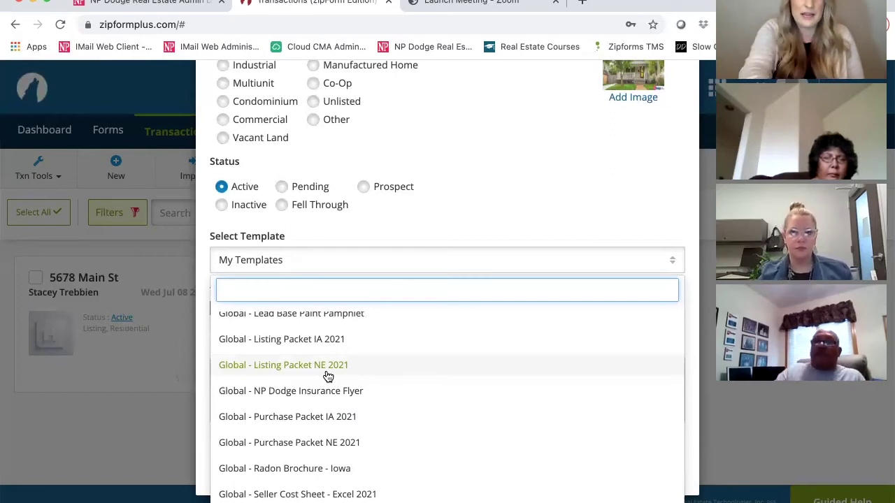
Choose the personal Purchase Packet NE template for the new transaction and save it.
scroll(328, 376, "up", 3)
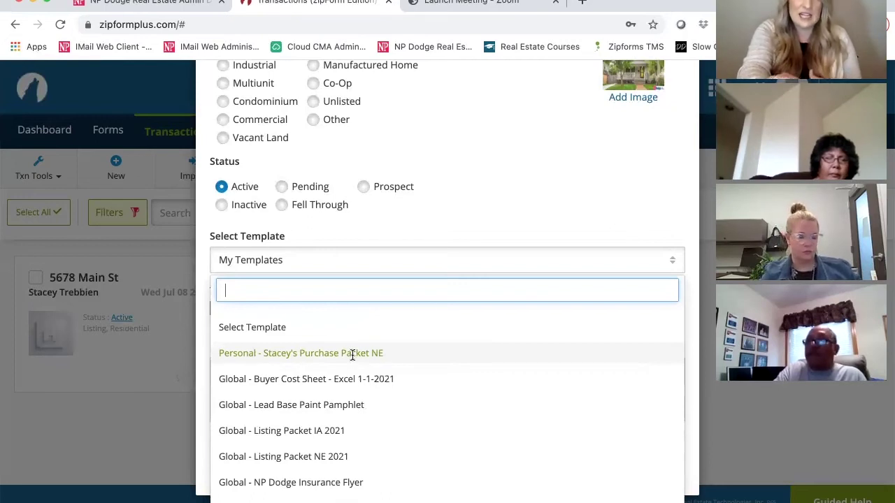
left_click(353, 358)
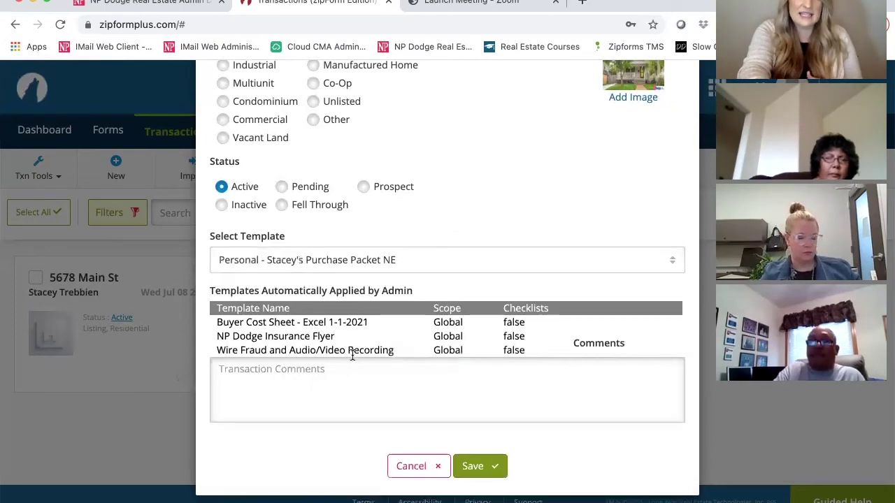
left_click(478, 466)
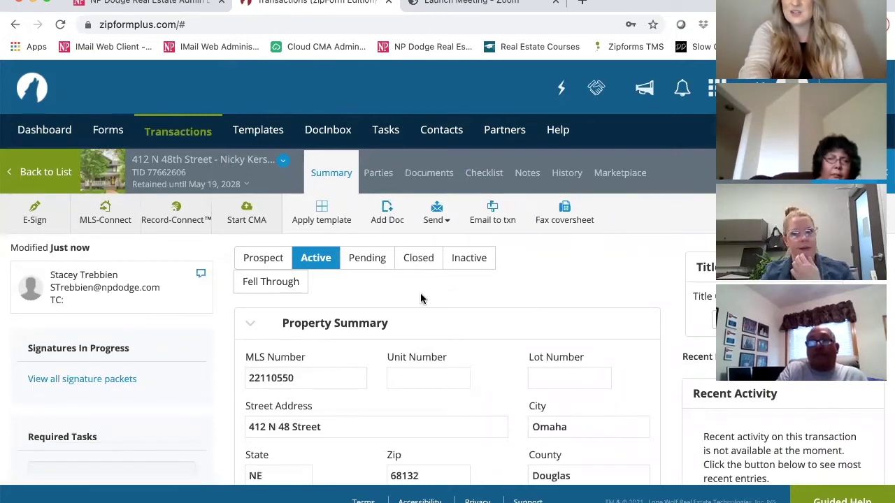
scroll(420, 299, "down", 3)
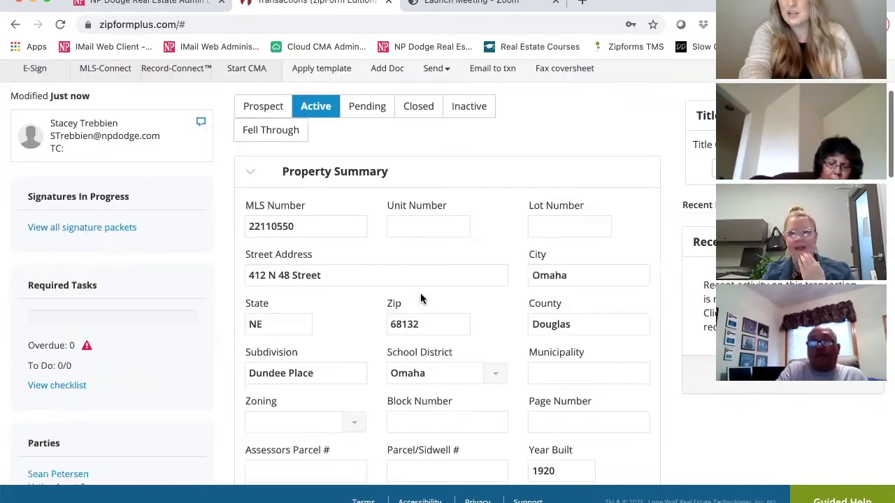
scroll(420, 299, "down", 2)
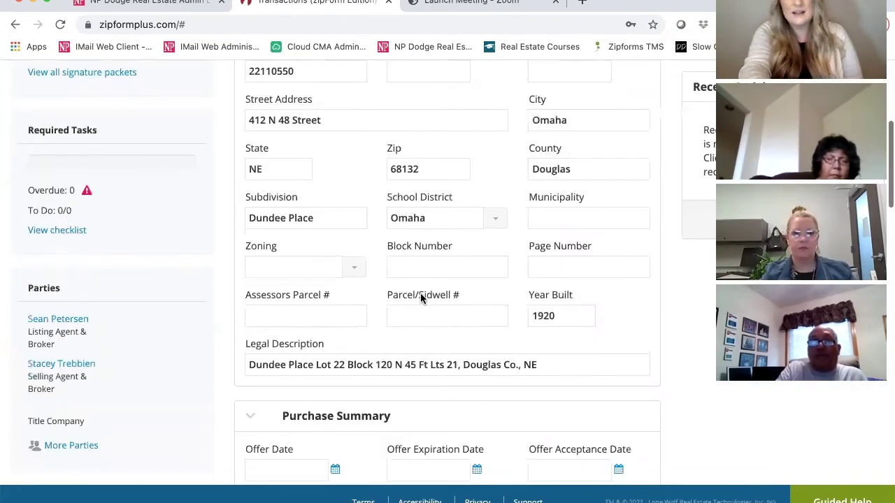
scroll(420, 299, "down", 1)
scroll(420, 299, "up", 6)
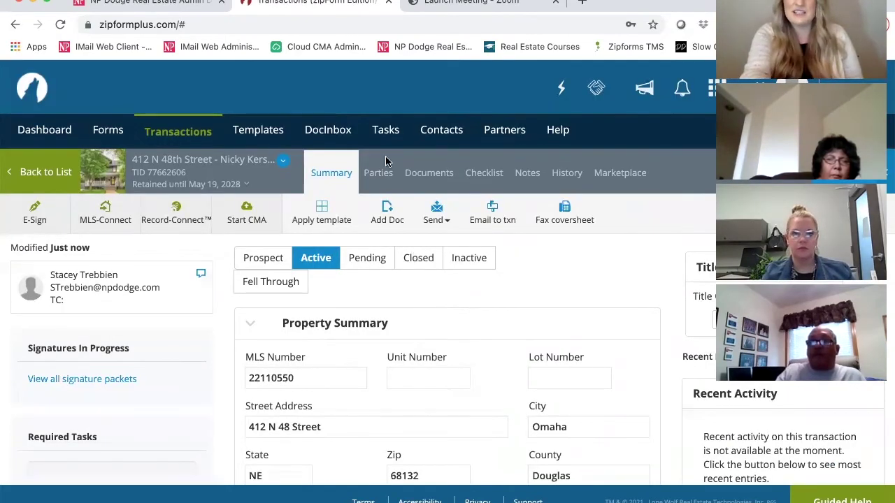
left_click(427, 172)
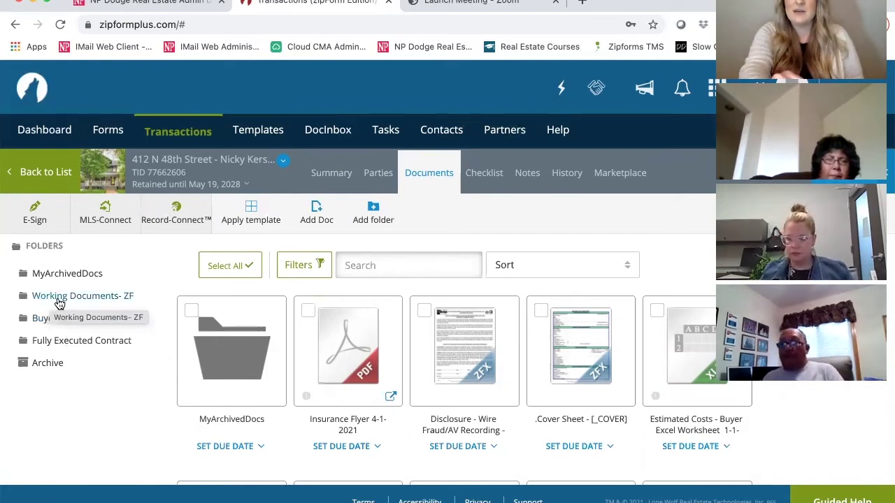
left_click(59, 302)
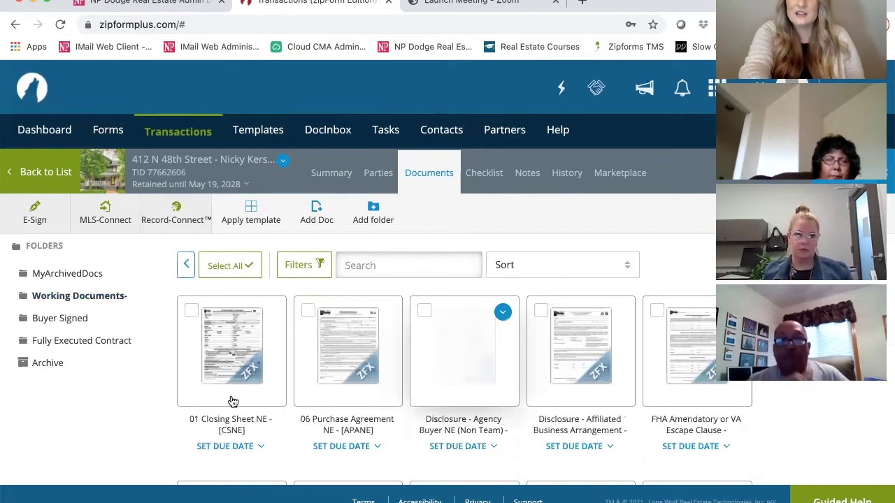
left_click_drag(354, 370, 66, 323)
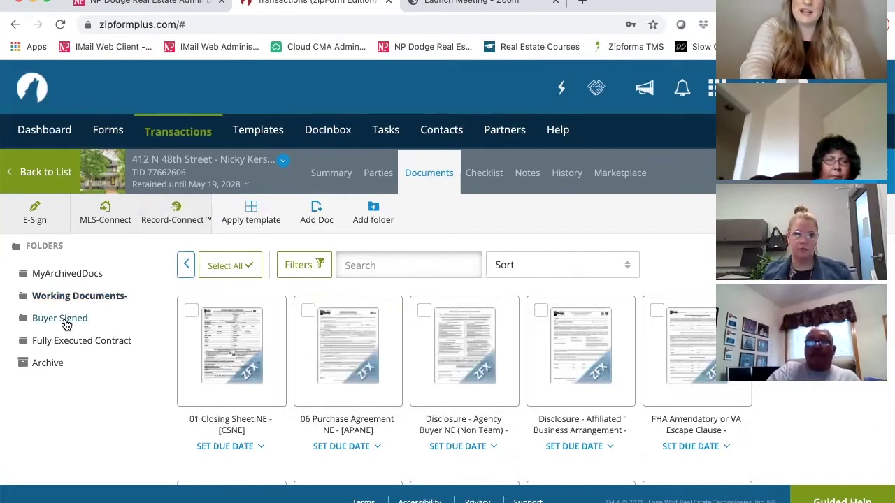
left_click(66, 324)
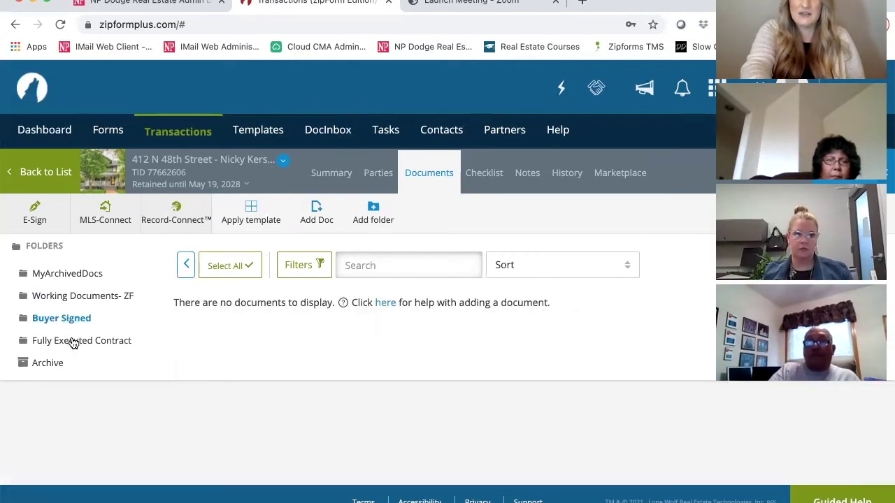
left_click(74, 345)
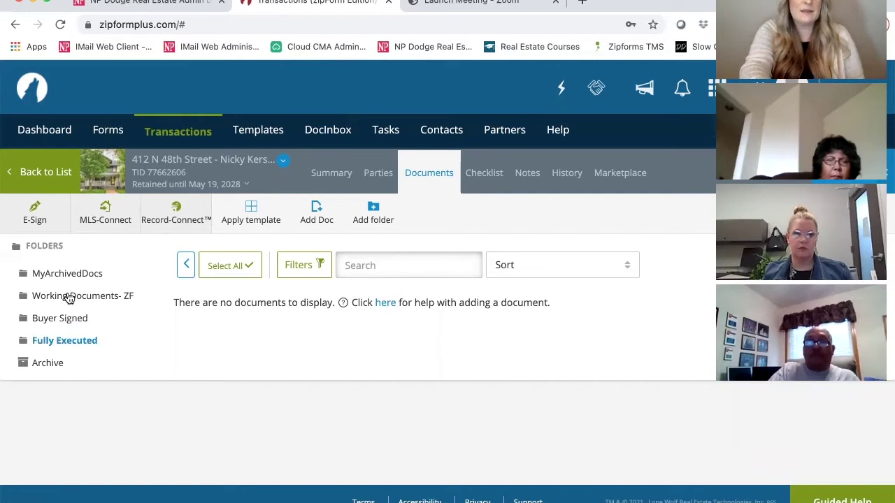
left_click(53, 247)
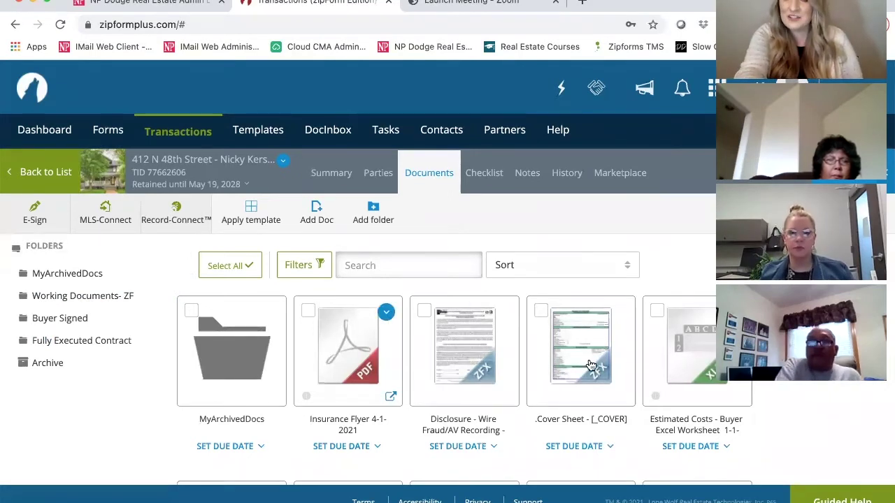
mouse_move(590, 365)
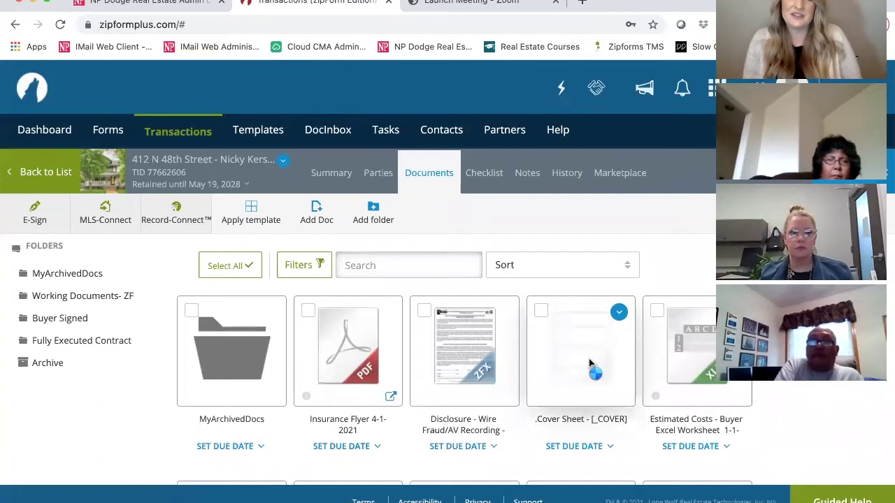
Open the transaction Cover Sheet form and scroll to its top.
left_click(588, 359)
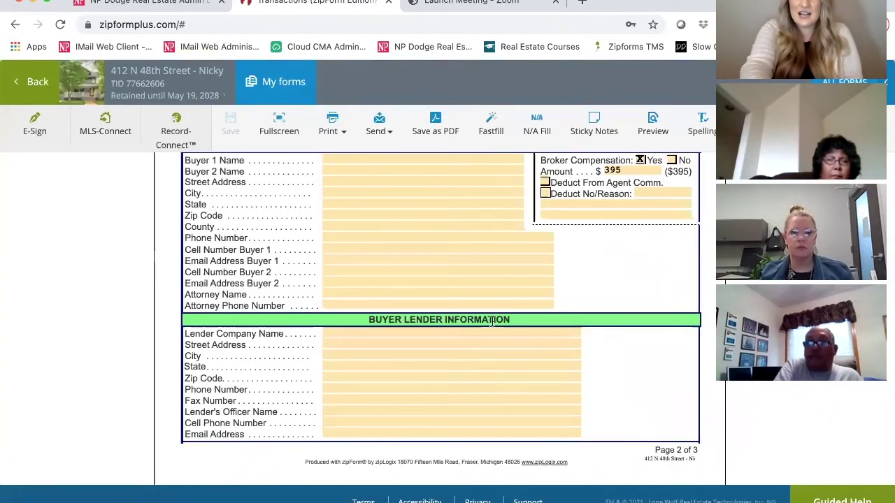
scroll(471, 303, "up", 1)
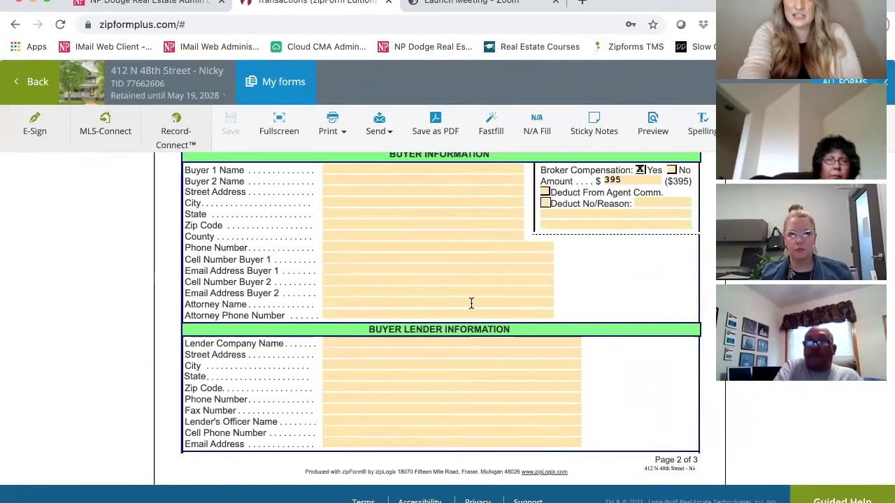
scroll(471, 303, "up", 5)
scroll(471, 302, "up", 2)
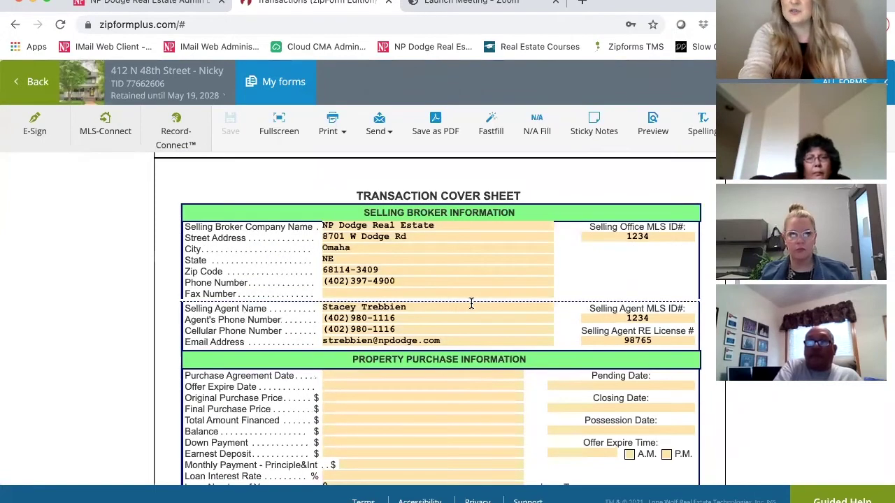
scroll(471, 303, "down", 1)
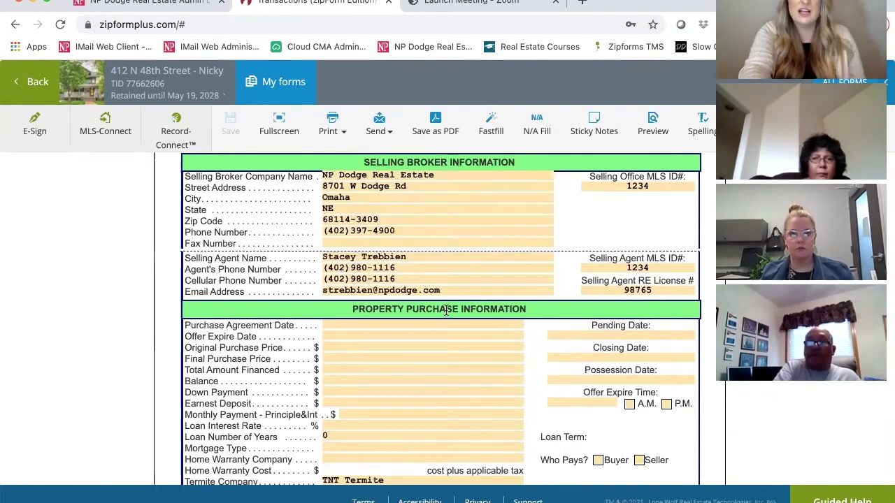
Set the Purchase Agreement Date to May 19, 2021 and look over the form.
left_click(422, 325)
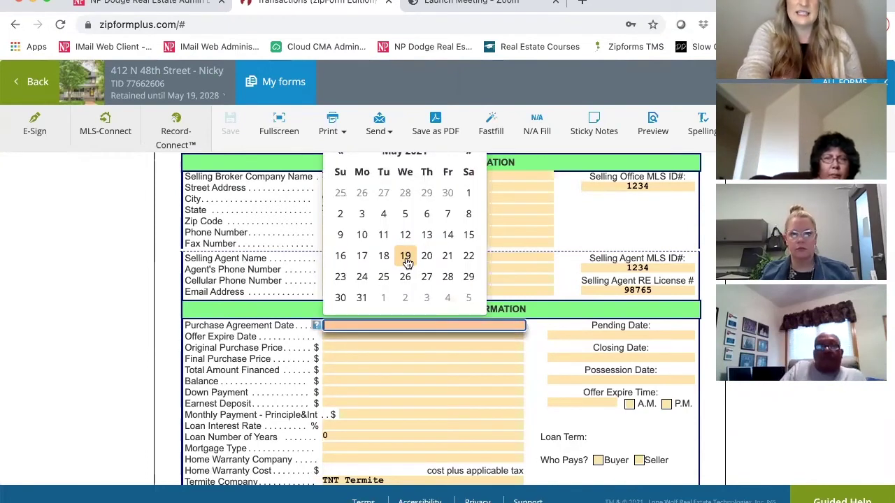
left_click(406, 256)
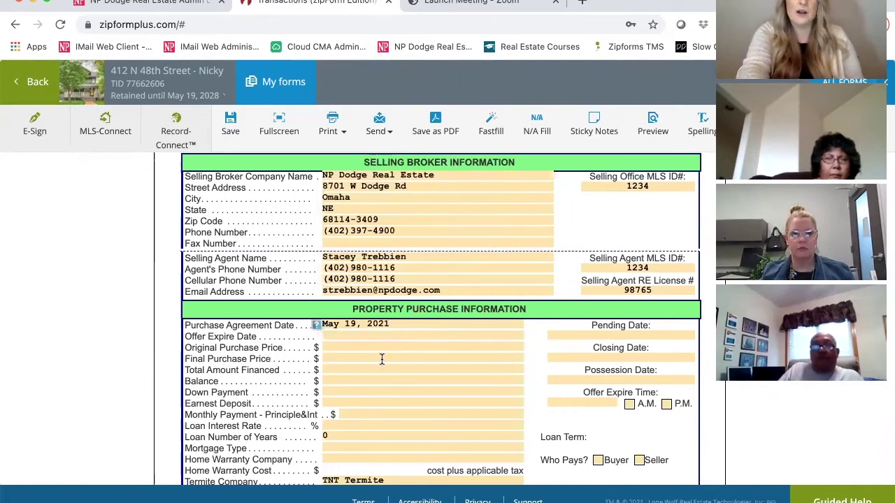
scroll(382, 359, "down", 1)
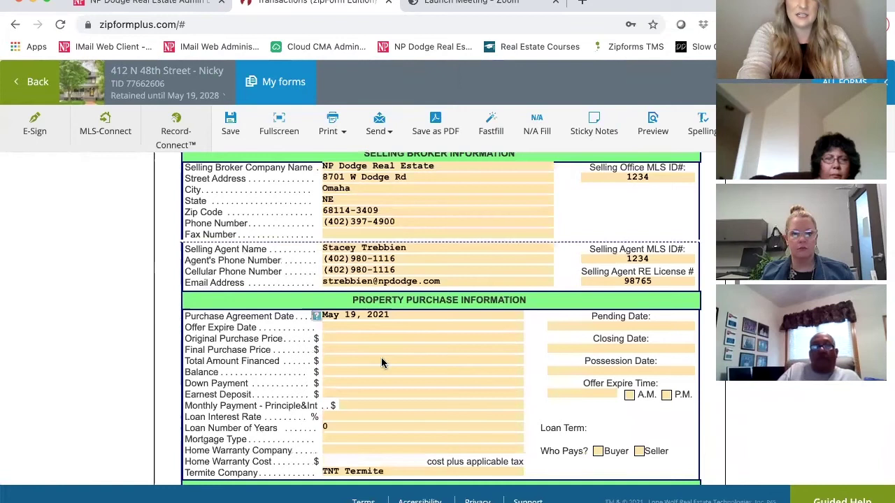
scroll(381, 361, "up", 5)
scroll(381, 359, "up", 3)
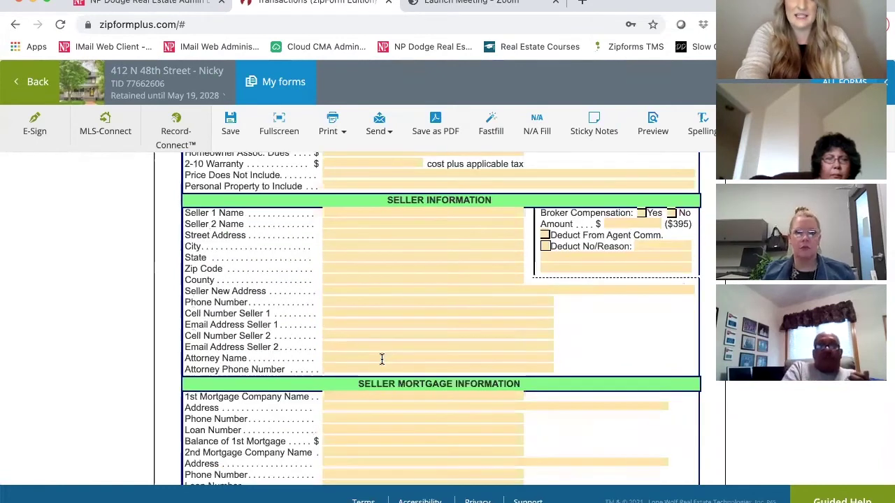
scroll(381, 359, "up", 2)
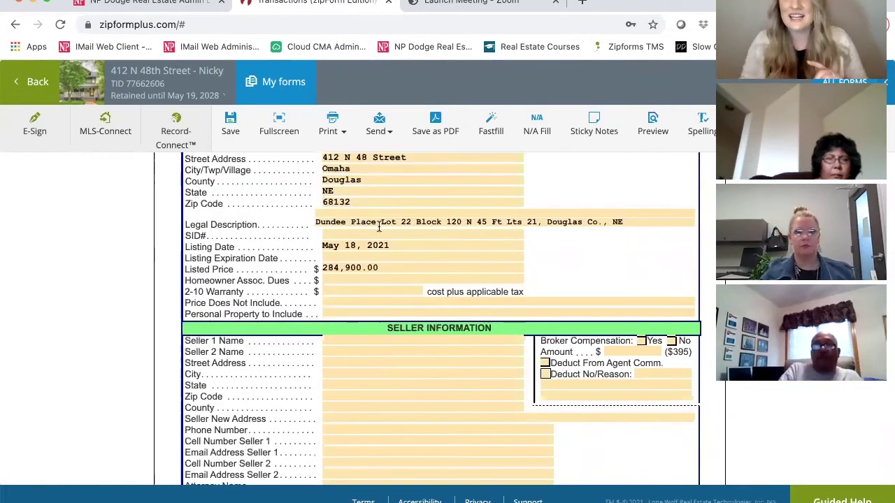
scroll(379, 227, "up", 1)
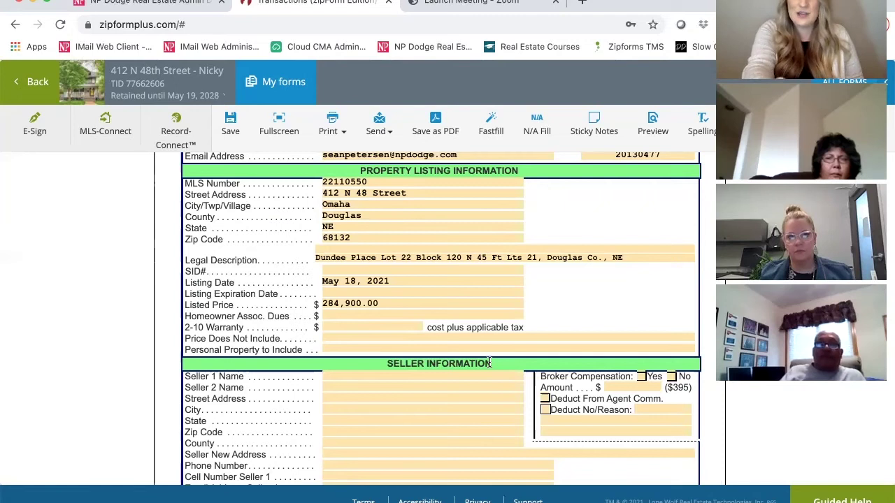
scroll(489, 362, "down", 3)
scroll(489, 362, "down", 4)
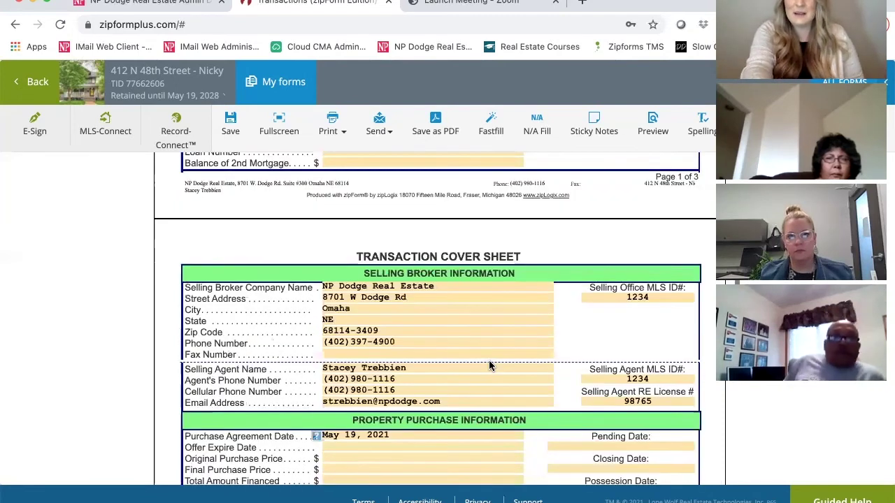
scroll(488, 362, "down", 3)
scroll(489, 362, "down", 1)
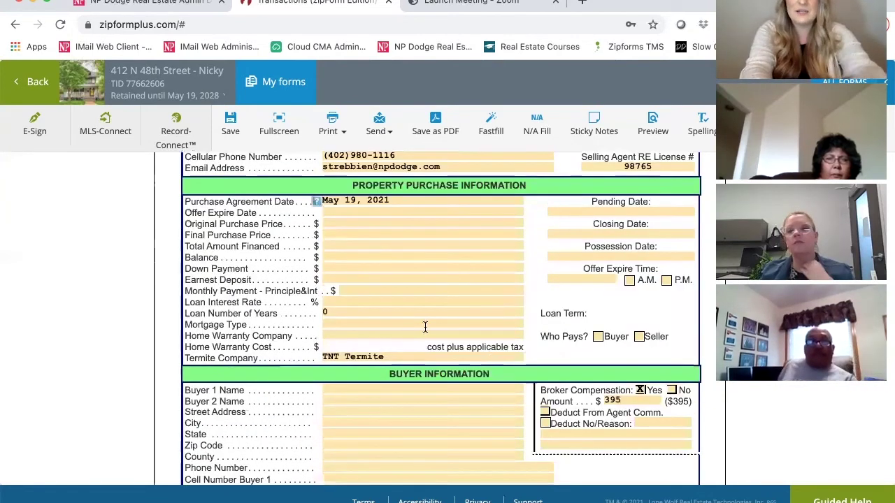
scroll(424, 327, "down", 1)
Enter both buyers' full names in the cover sheet's Buyer Information section.
left_click(424, 325)
type("Nick")
type("aw")
key("Tab")
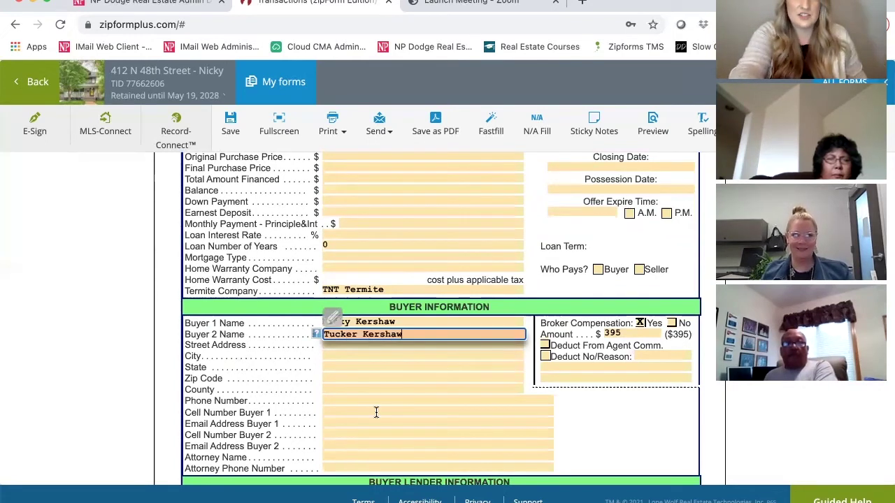
Fill in the first buyer's e-mail address and review the buyer section.
left_click(363, 422)
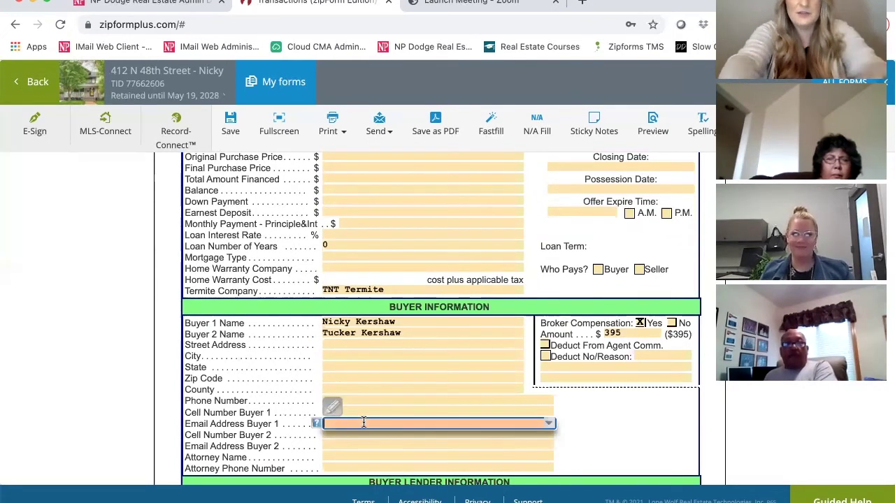
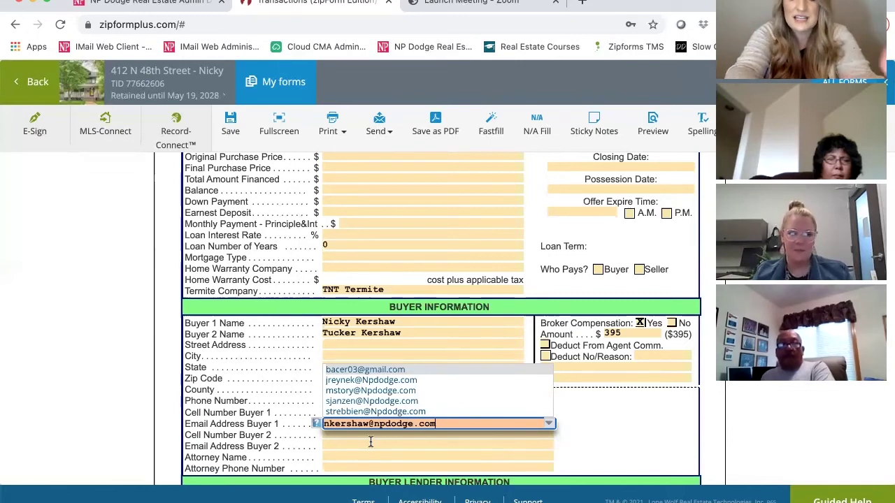
left_click(370, 441)
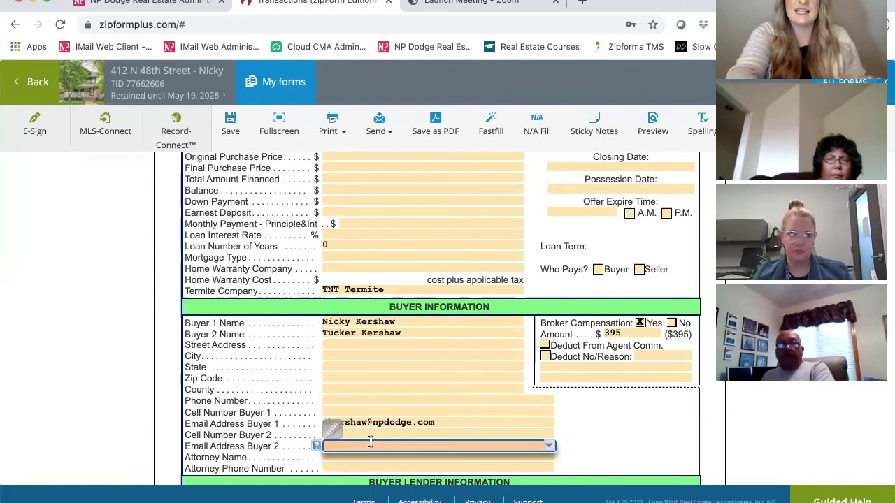
left_click(623, 429)
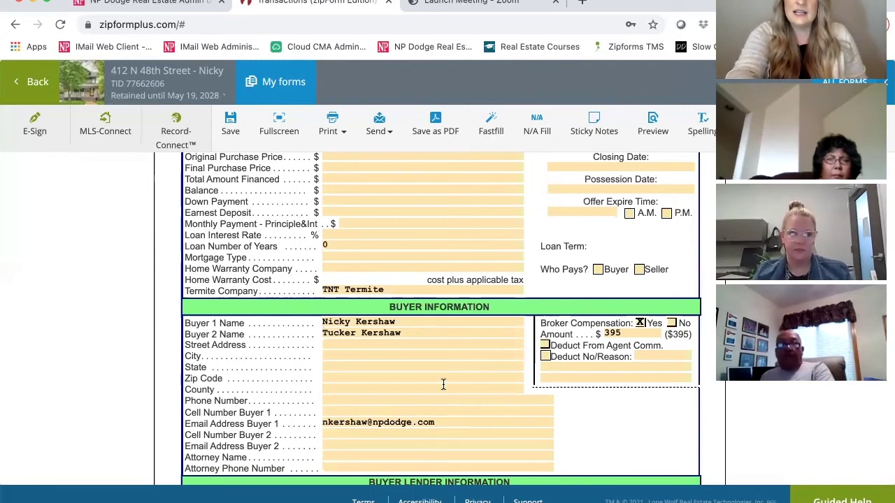
scroll(442, 388, "down", 2)
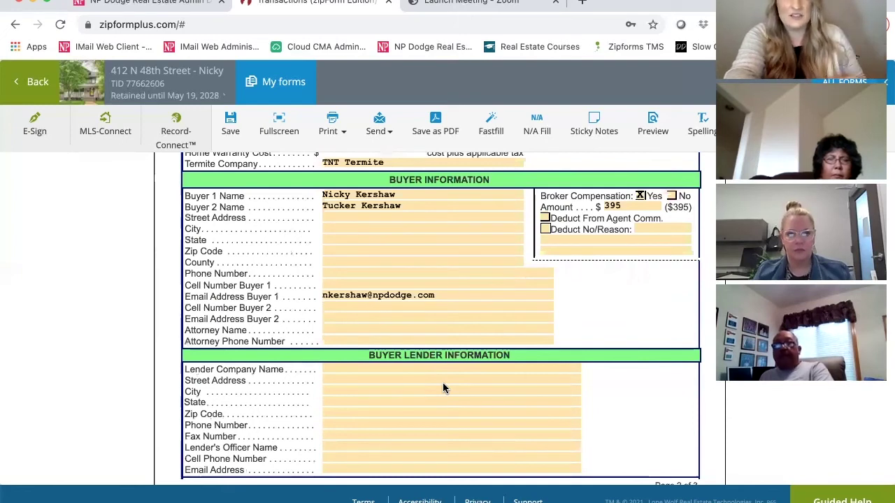
scroll(443, 388, "down", 1)
scroll(443, 384, "down", 1)
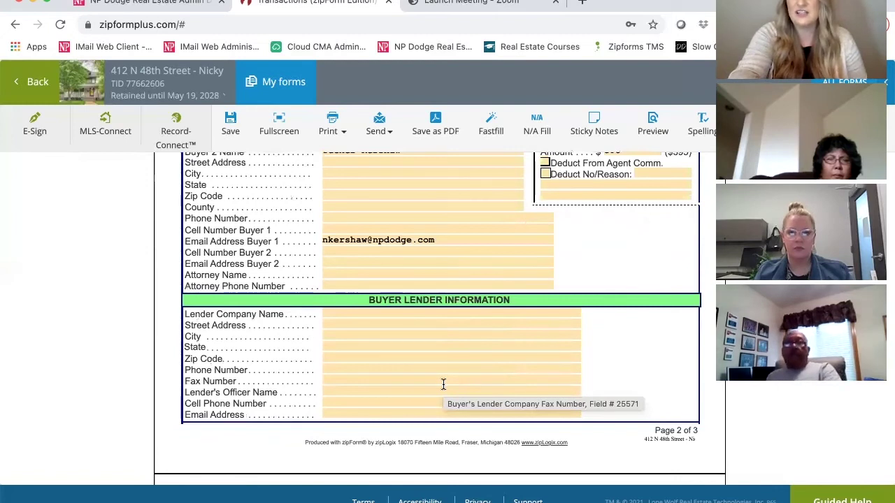
scroll(443, 383, "up", 3)
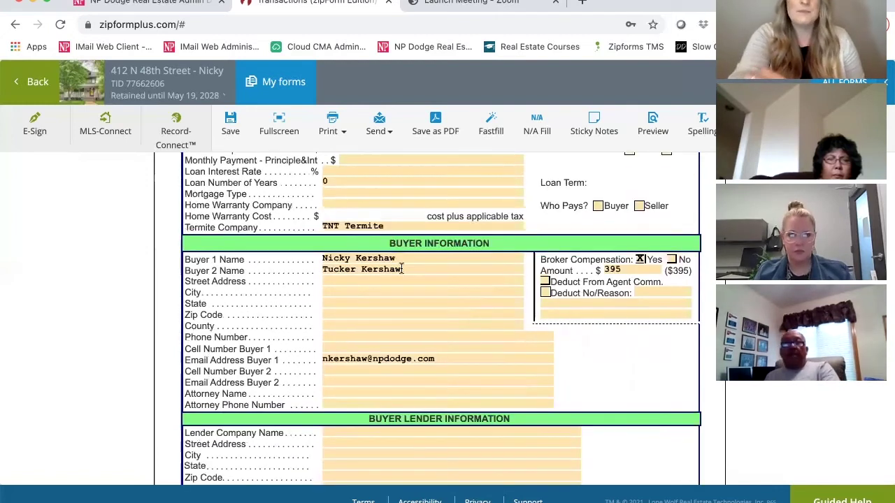
scroll(401, 269, "up", 1)
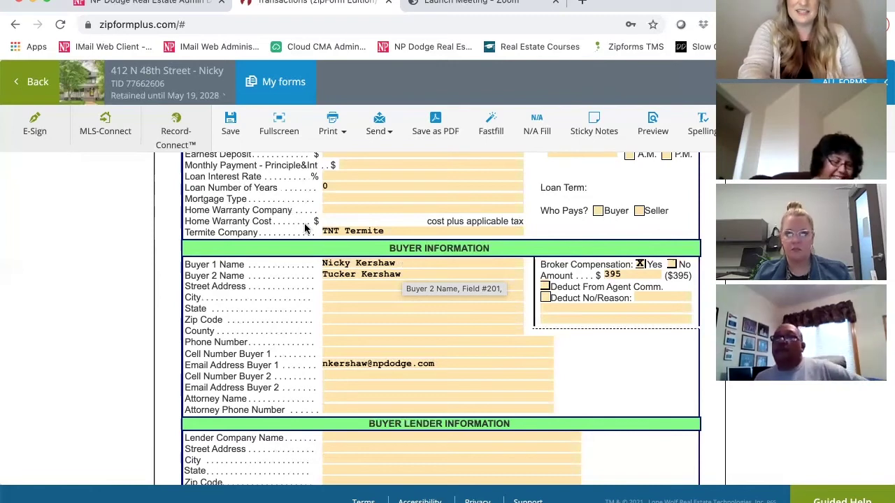
scroll(305, 225, "down", 5)
scroll(305, 225, "up", 10)
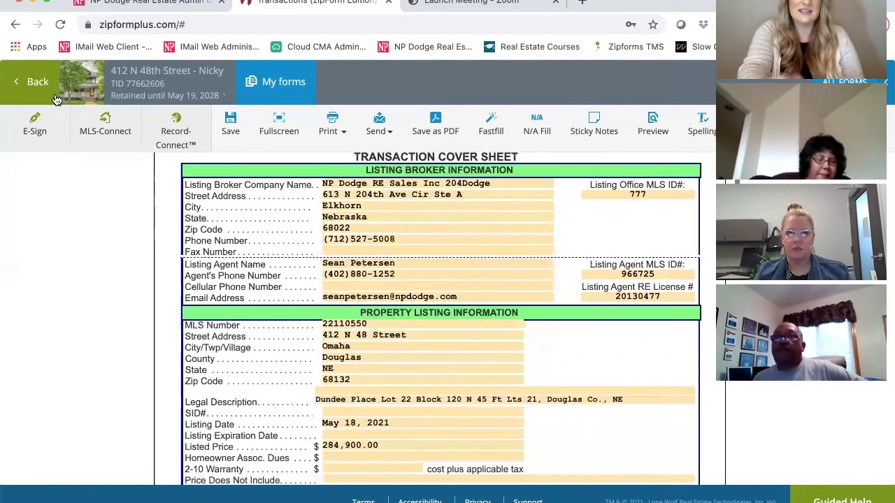
Leave the transaction, return to the transaction list, and show the Templates list.
left_click(23, 84)
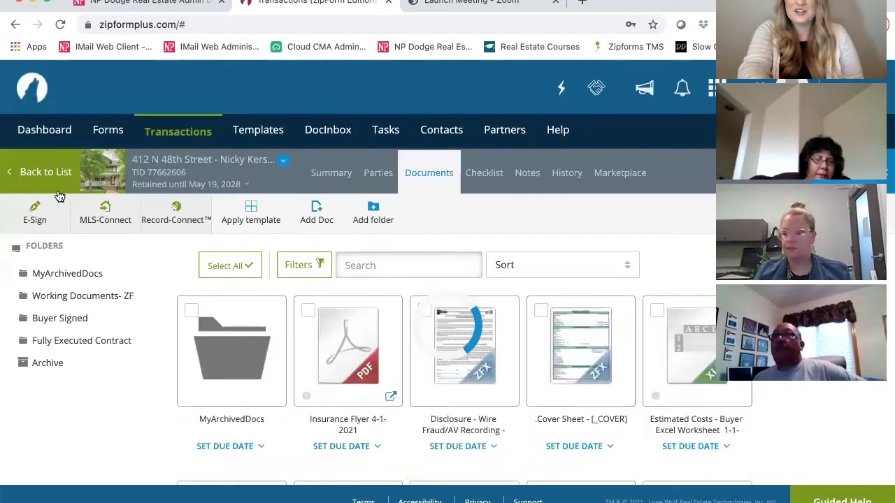
left_click(46, 174)
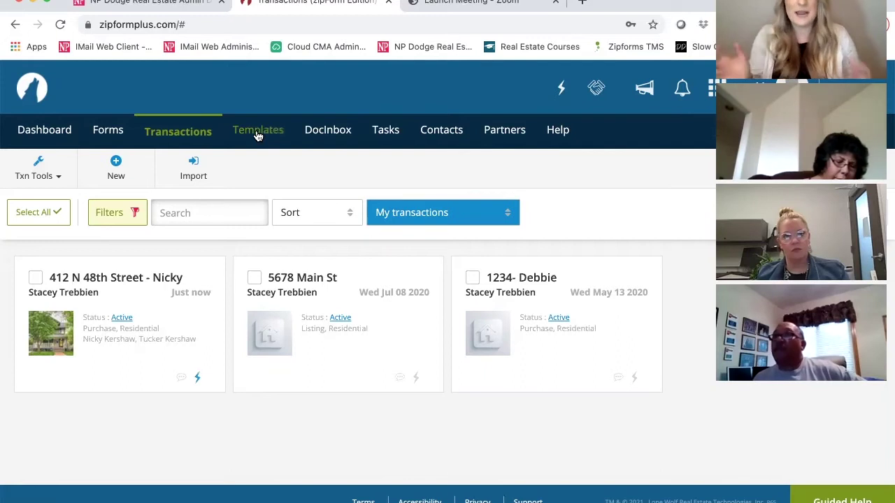
left_click(258, 134)
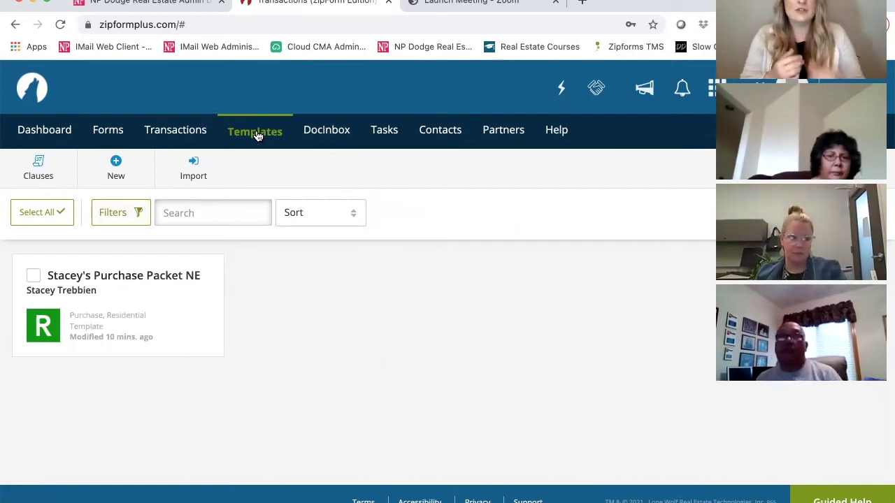
Create a Residential listing template, '<agent>'s Listing Template IA', based on Global - Listing Packet IA 2021.
left_click(101, 176)
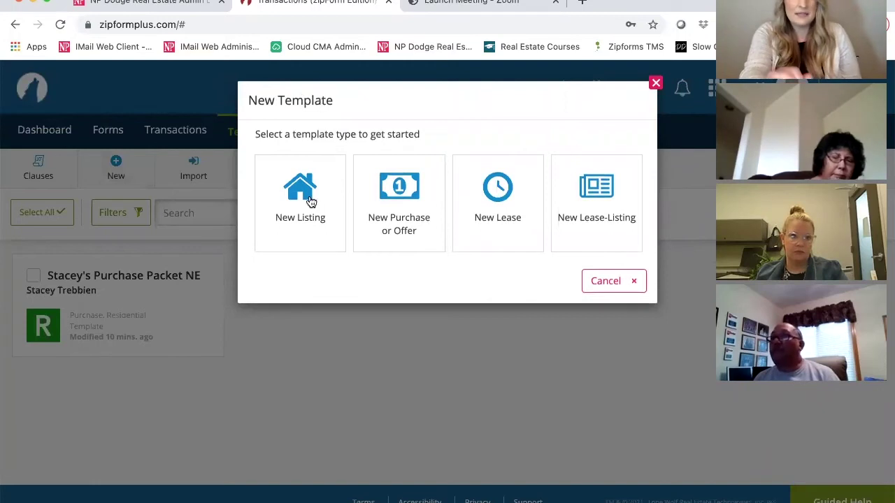
left_click(309, 199)
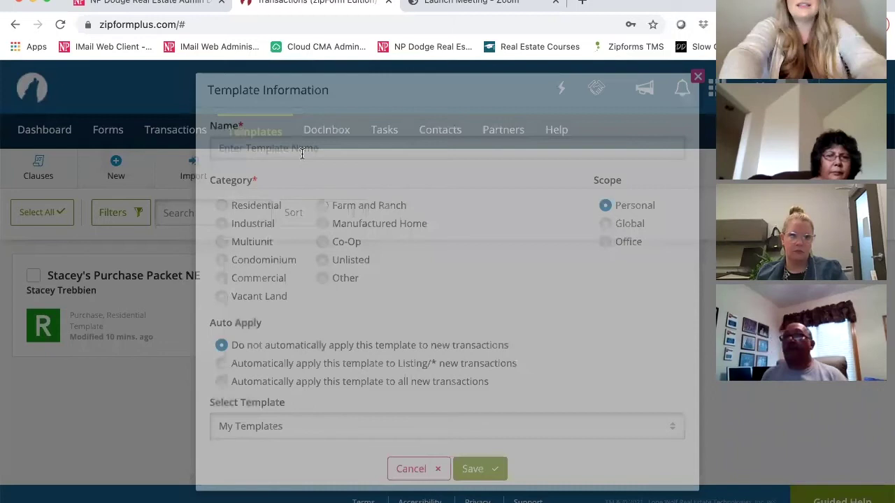
type("Stacey's Listing TEmp")
key("BackSpace")
key("BackSpace")
key("BackSpace")
type("emplate ")
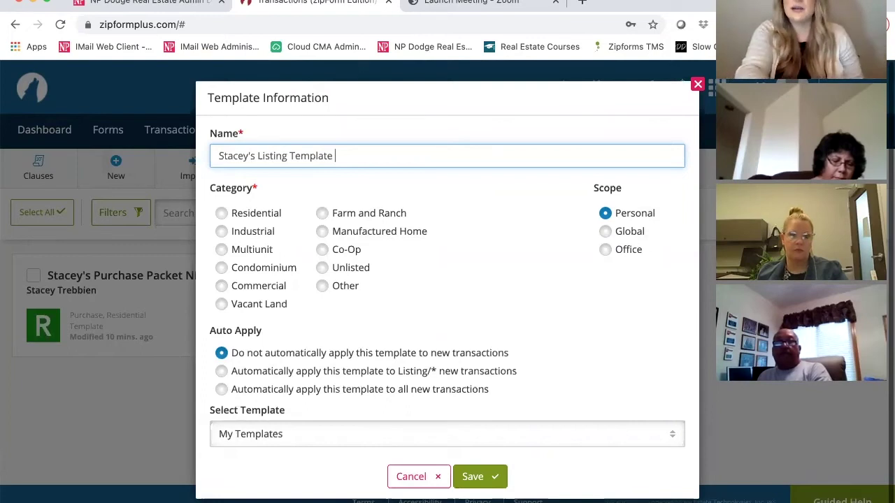
type("IA")
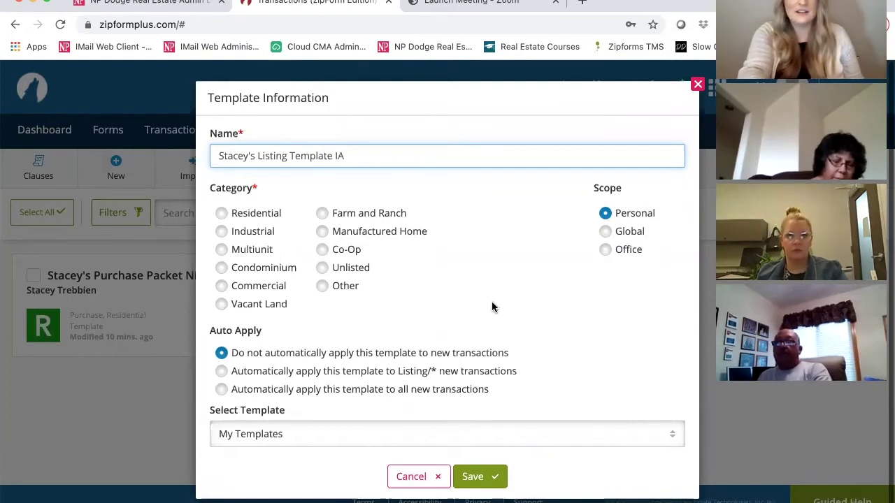
left_click(223, 214)
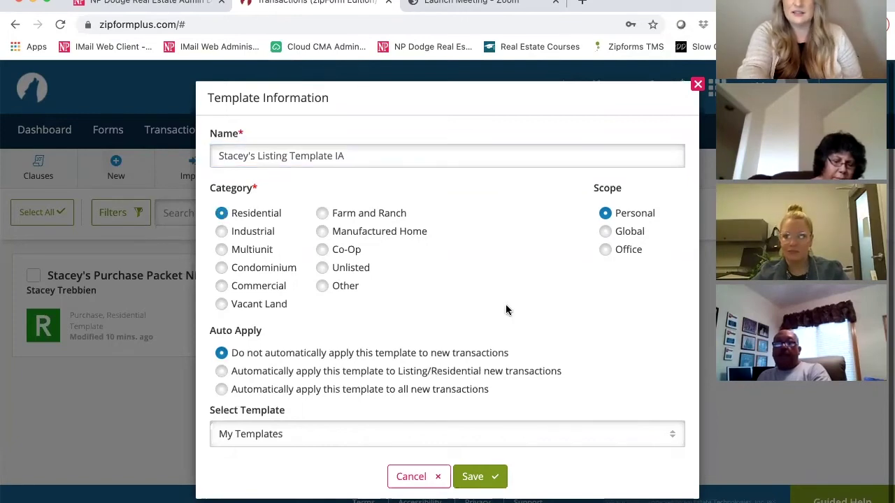
scroll(505, 305, "down", 1)
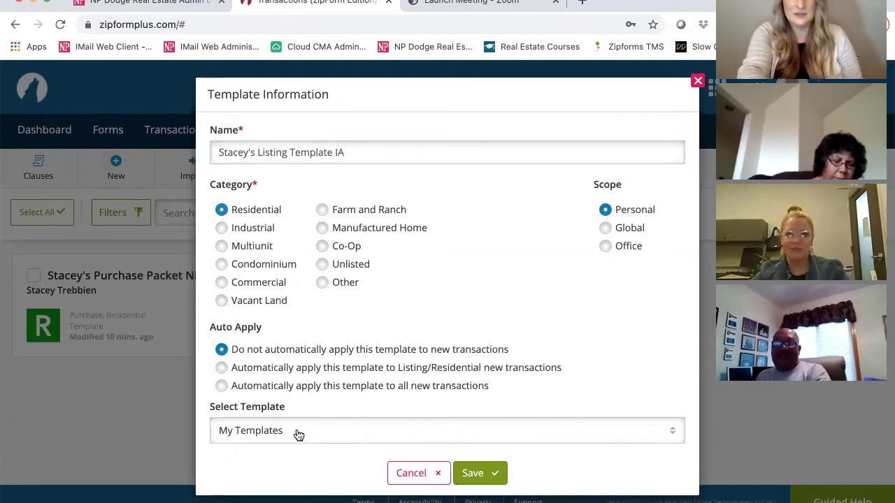
left_click(298, 434)
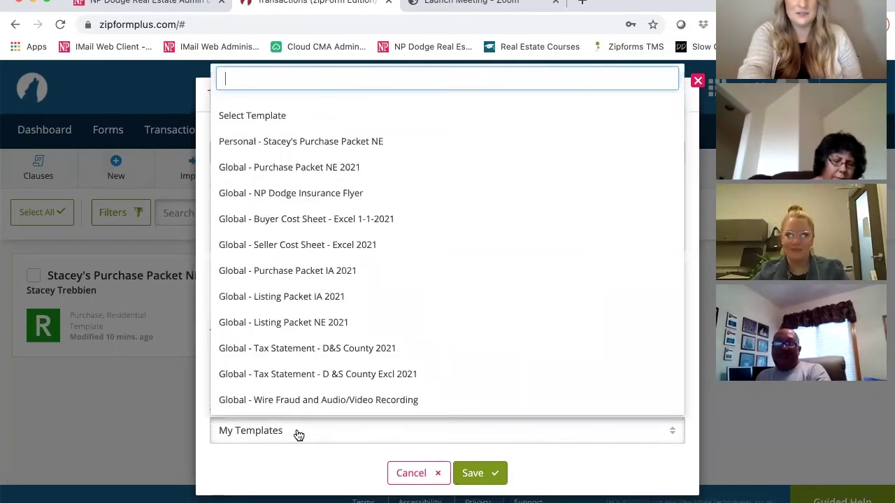
left_click(307, 298)
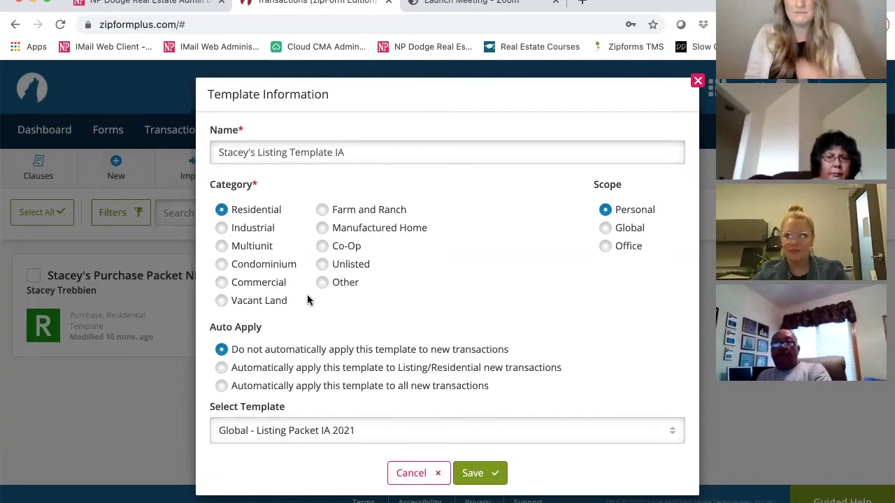
left_click(479, 475)
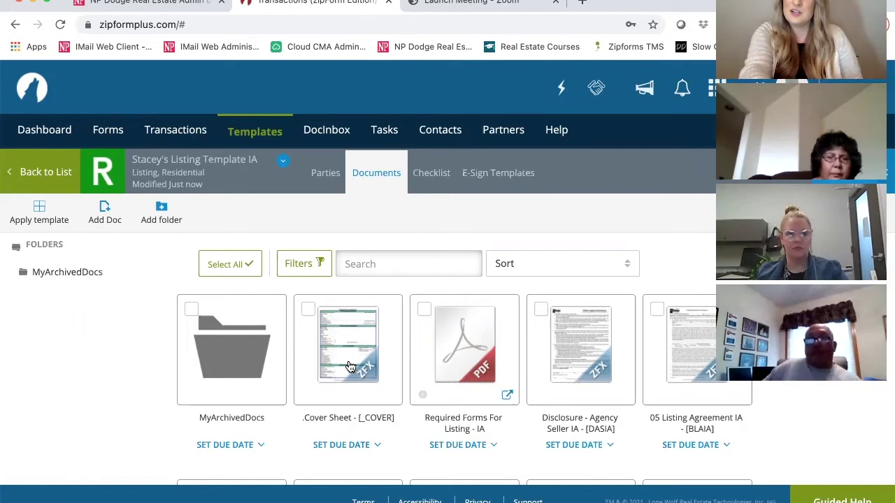
Open the template's .Cover Sheet - [_COVER] form.
mouse_move(350, 367)
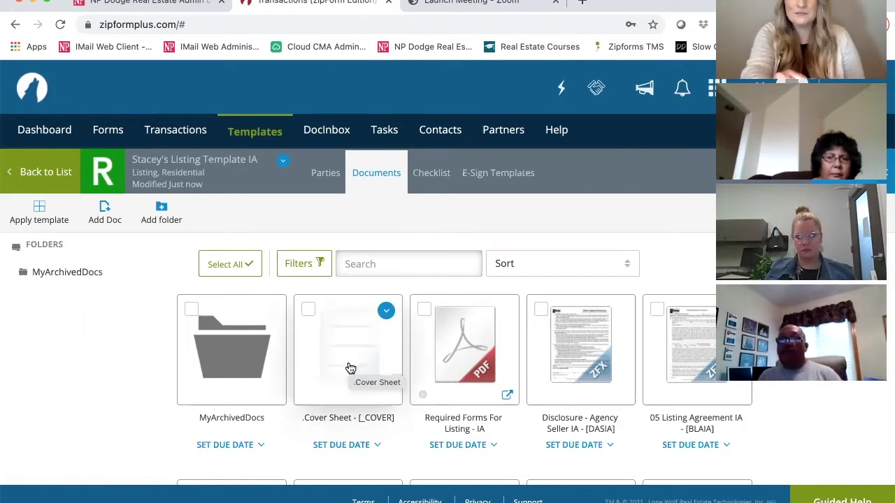
left_click(349, 364)
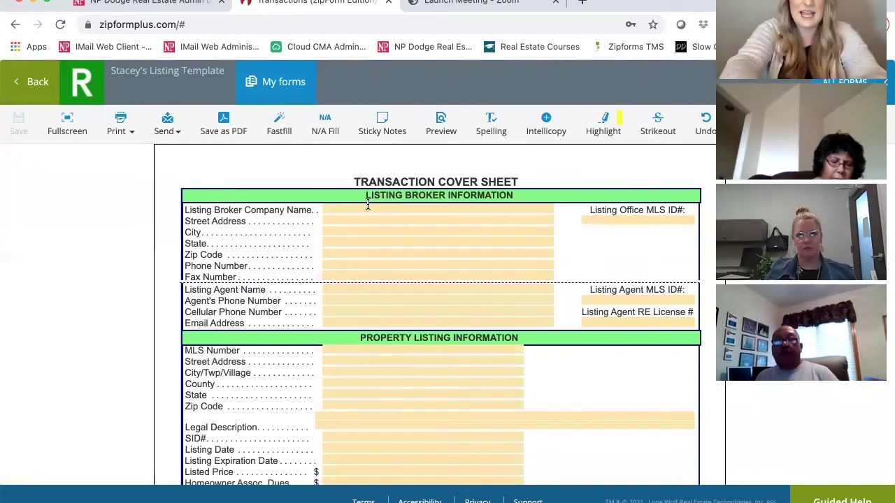
Fill the listing broker as NP Dodge Real Estate with office address, phone and office MLS ID.
left_click(336, 209)
type("NP Dodge Real Estate")
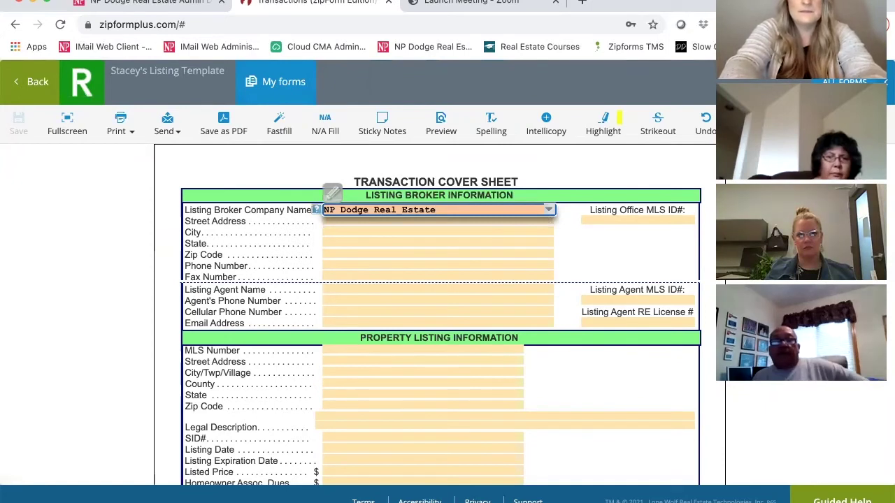
key("Tab")
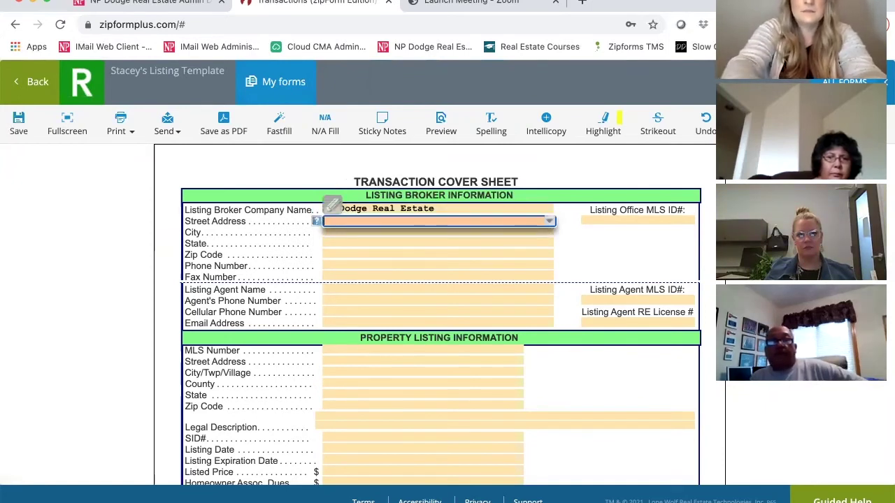
type("870")
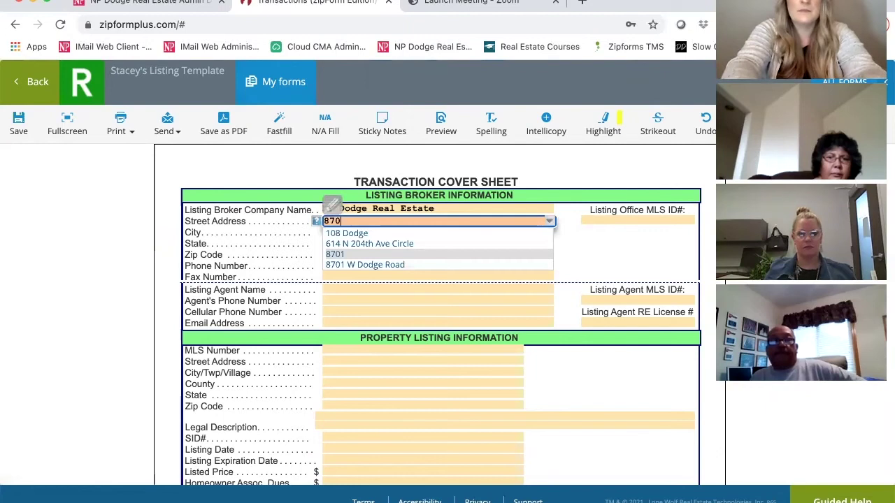
type("1 W Dodg")
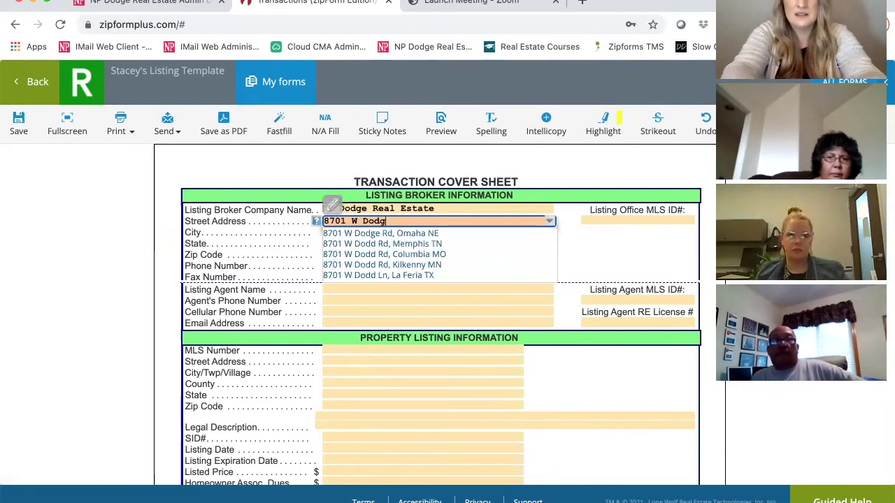
type("e Road")
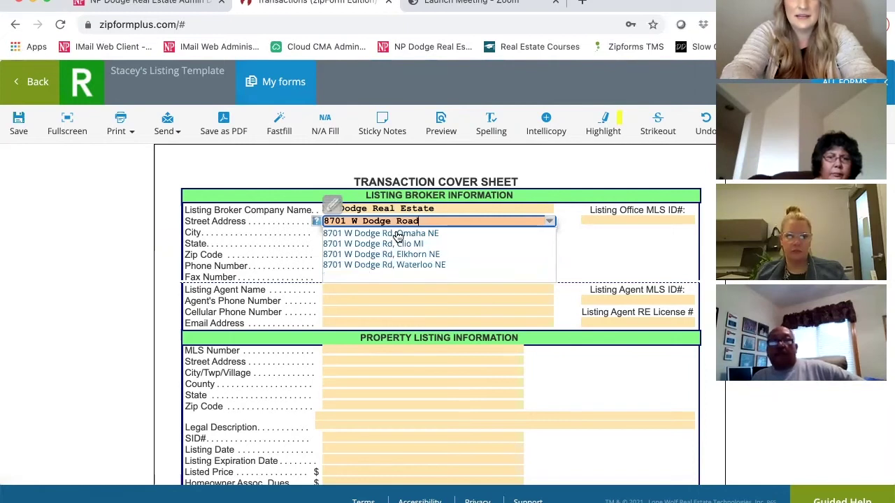
left_click(397, 233)
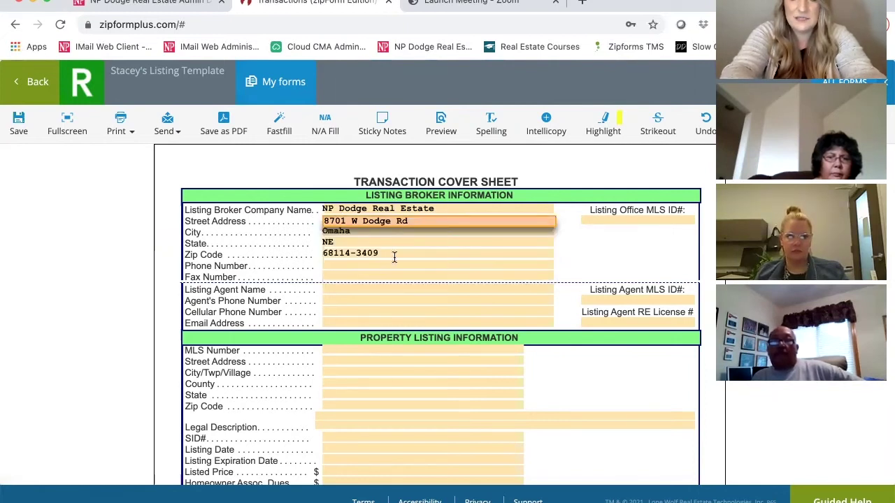
left_click(394, 264)
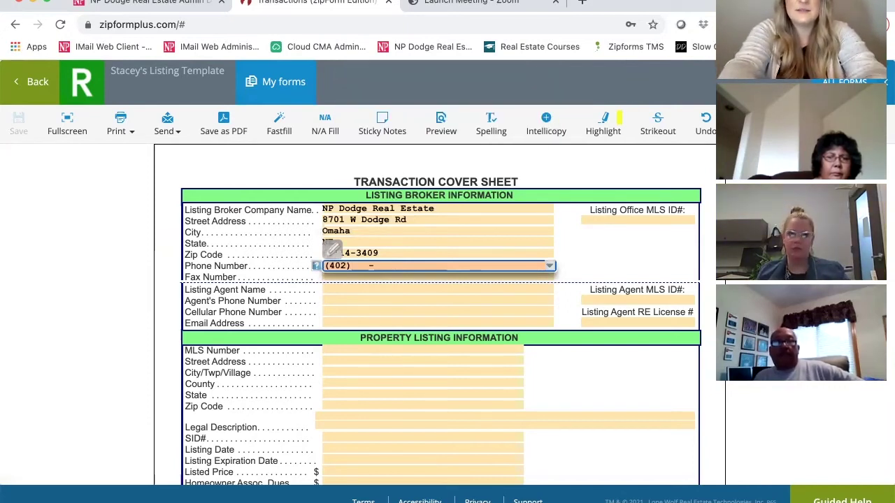
left_click(638, 220)
type("11111")
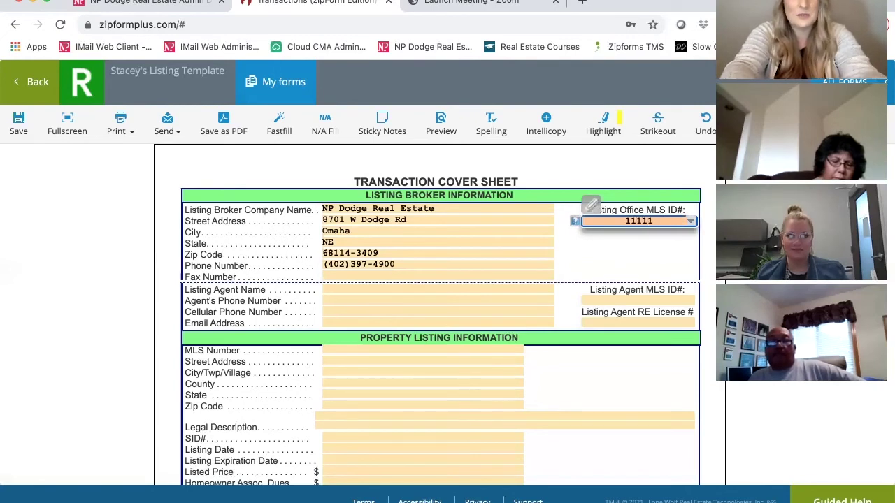
Enter the listing agent's name, phone and cell numbers, e-mail, MLS ID and licence number.
left_click(374, 292)
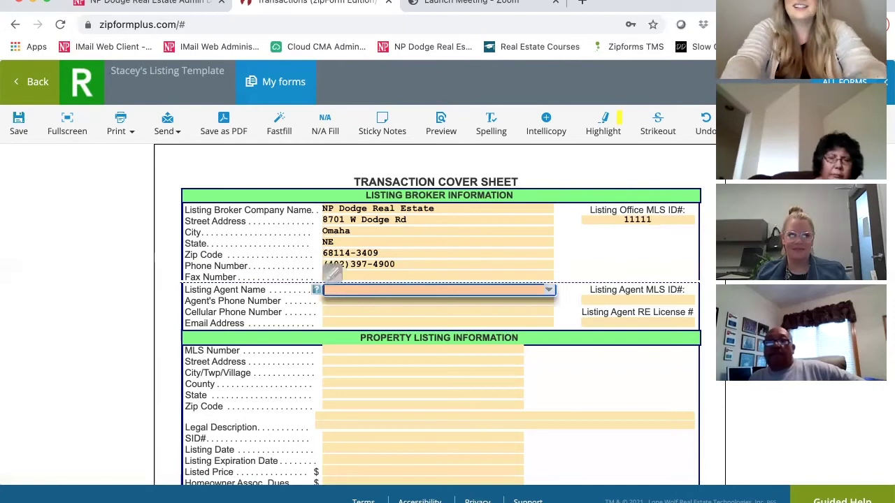
type("STAC")
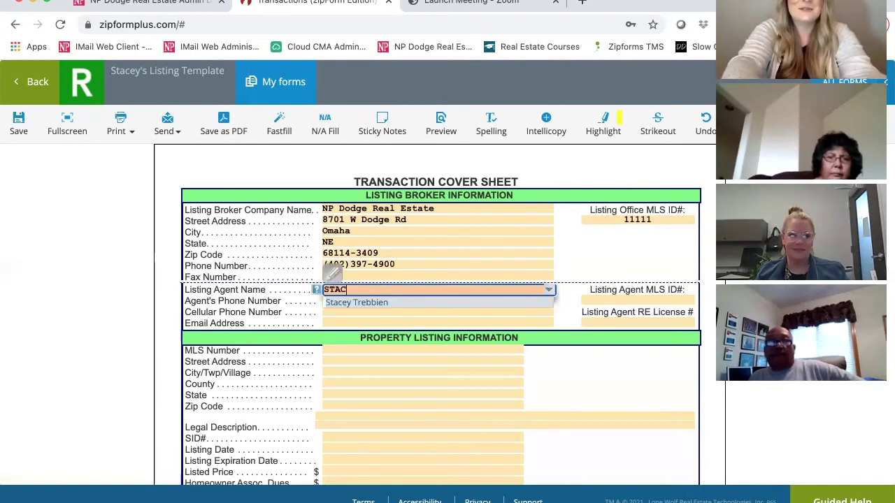
key("BackSpace")
key("BackSpace")
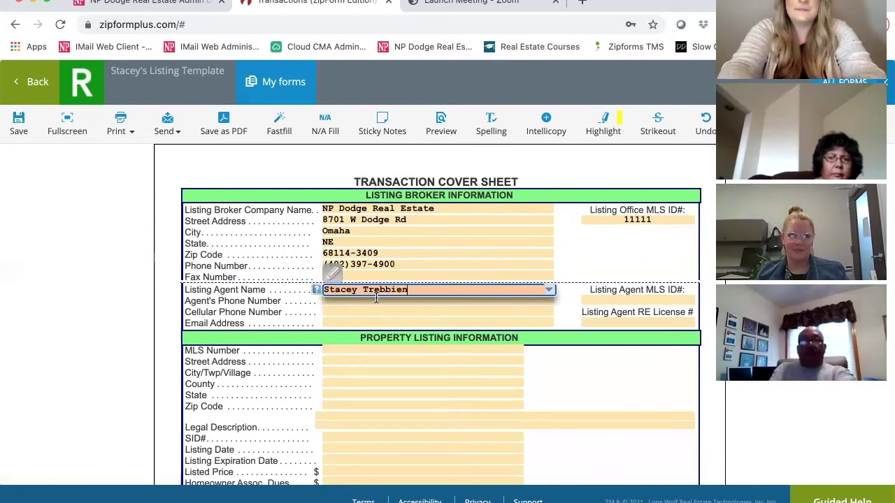
left_click(376, 300)
key("Tab")
key("Tab")
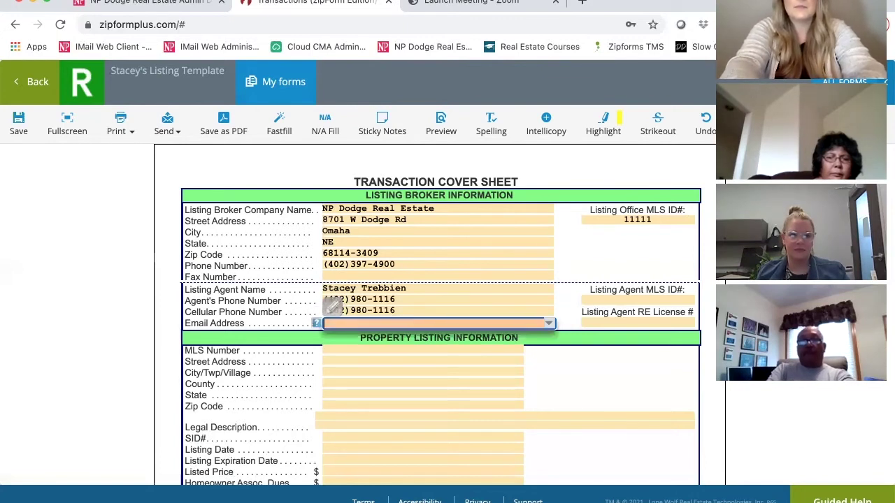
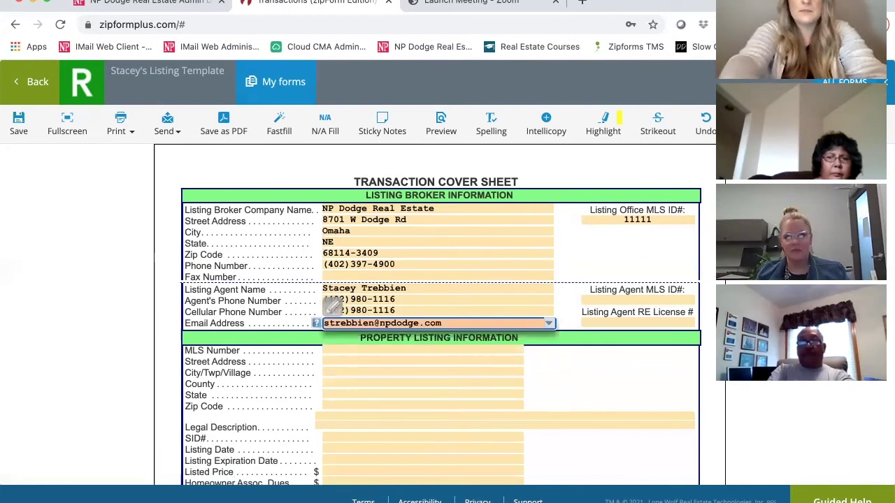
left_click(589, 293)
type("5")
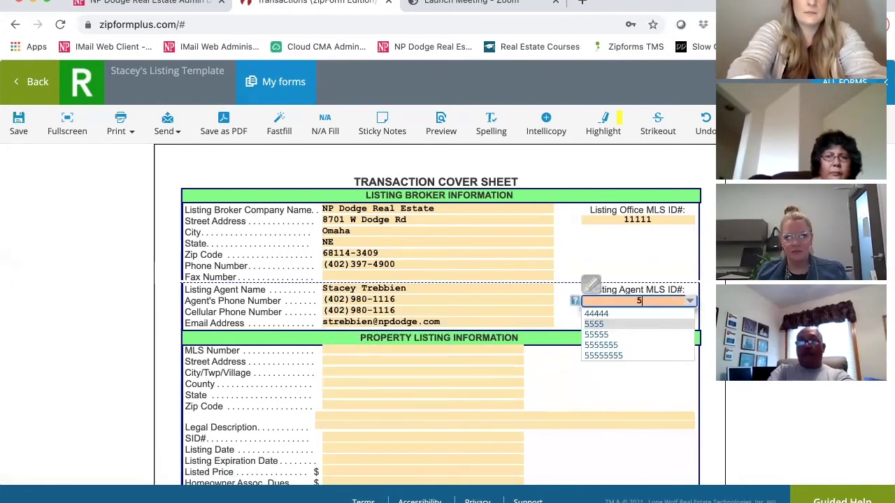
type("555")
key("Tab")
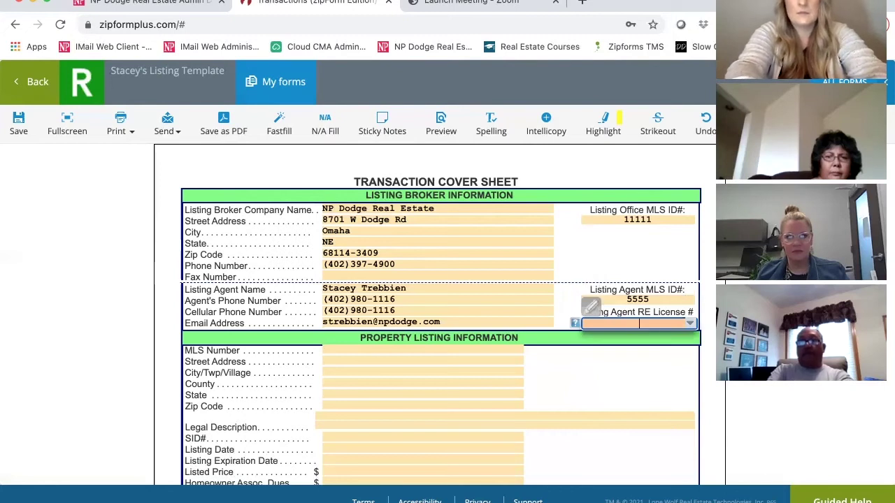
type("12233")
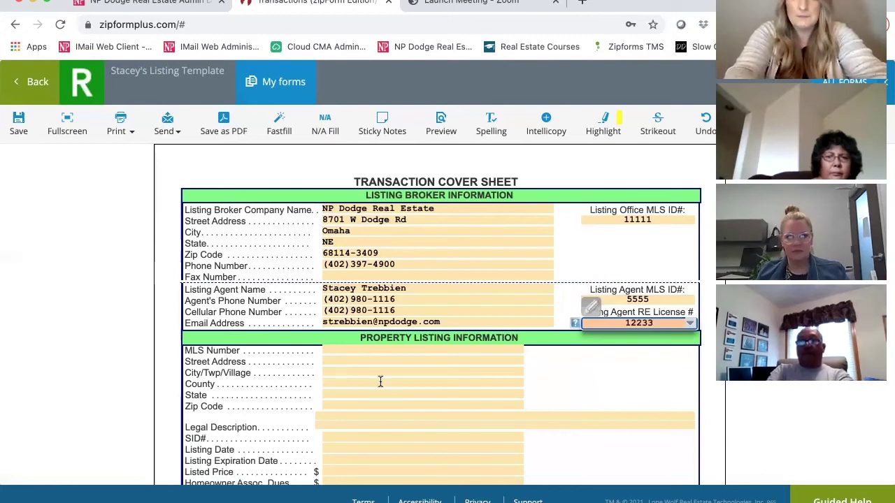
left_click(380, 383)
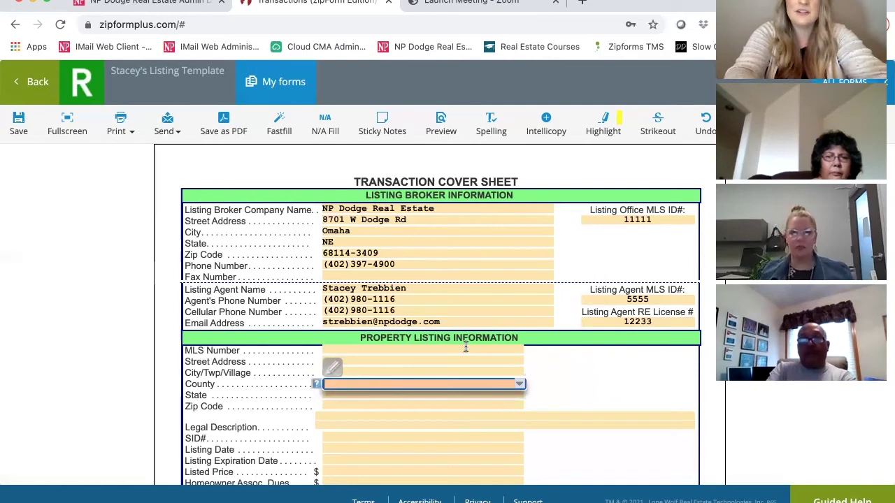
Mark the seller's broker compensation Yes so $395 is filled in.
scroll(466, 347, "down", 3)
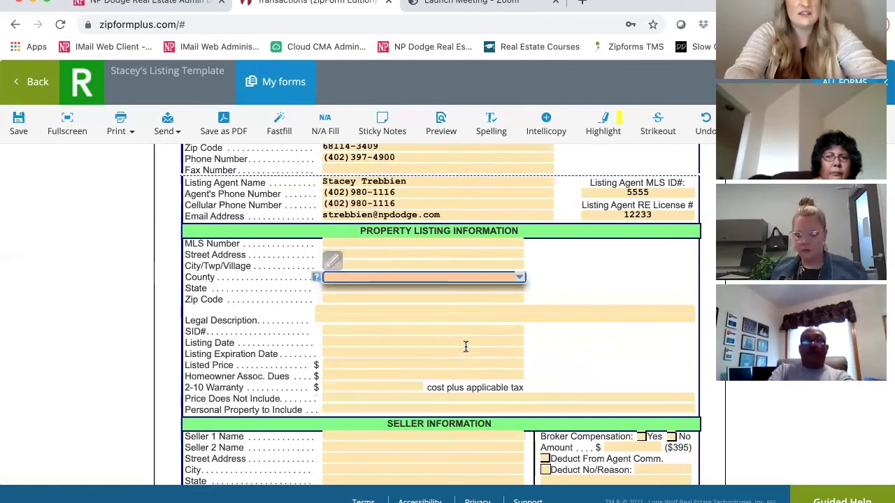
scroll(465, 347, "down", 2)
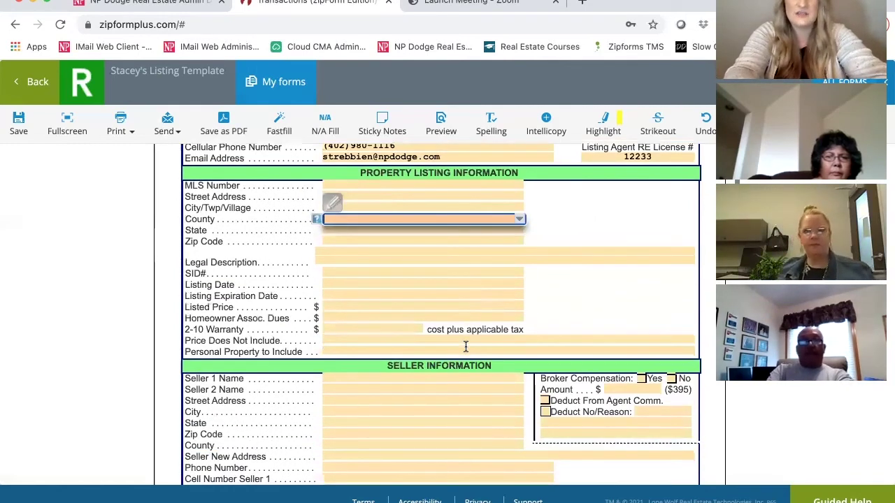
scroll(466, 347, "down", 3)
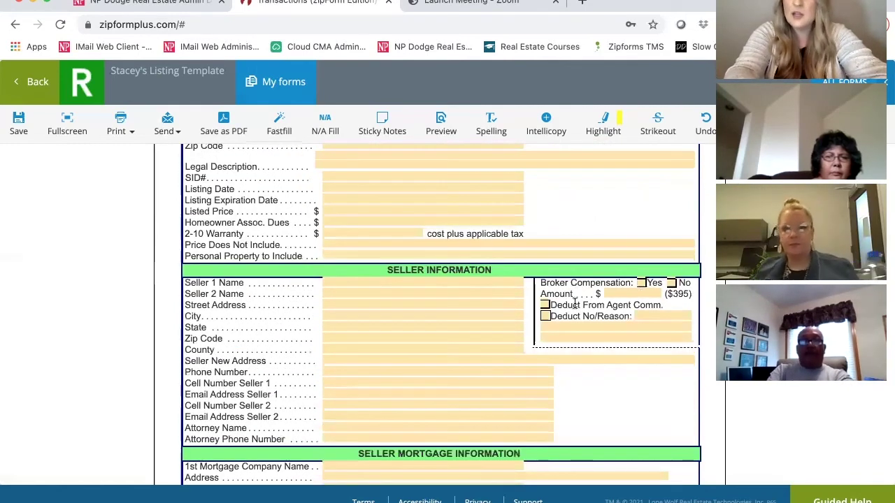
left_click(640, 283)
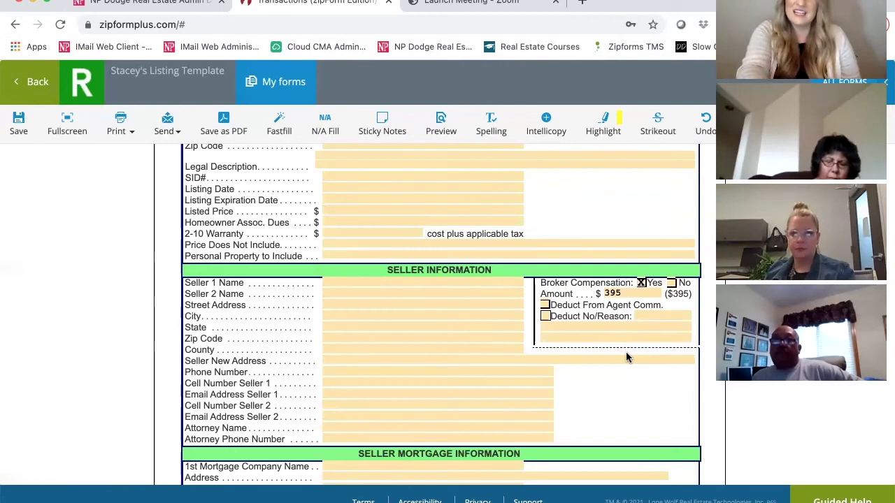
Review the remaining cover sheet pages, then leave the form for the template.
scroll(626, 356, "down", 2)
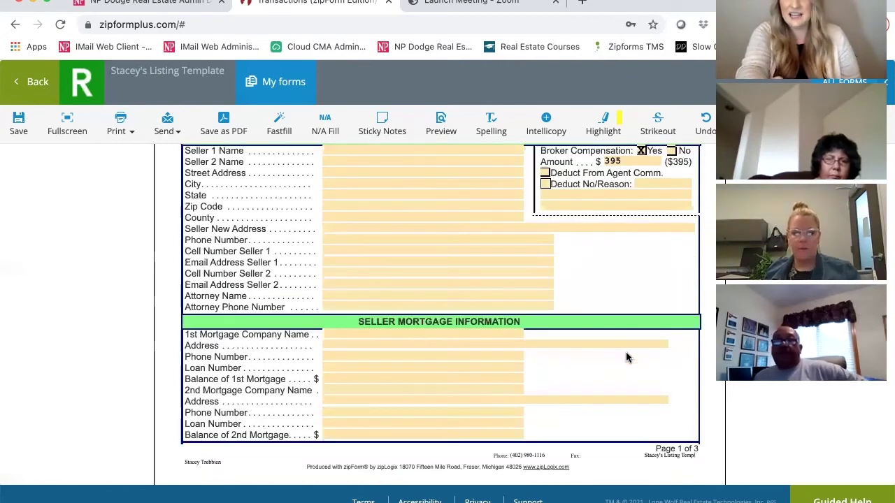
scroll(626, 357, "down", 3)
scroll(625, 357, "down", 1)
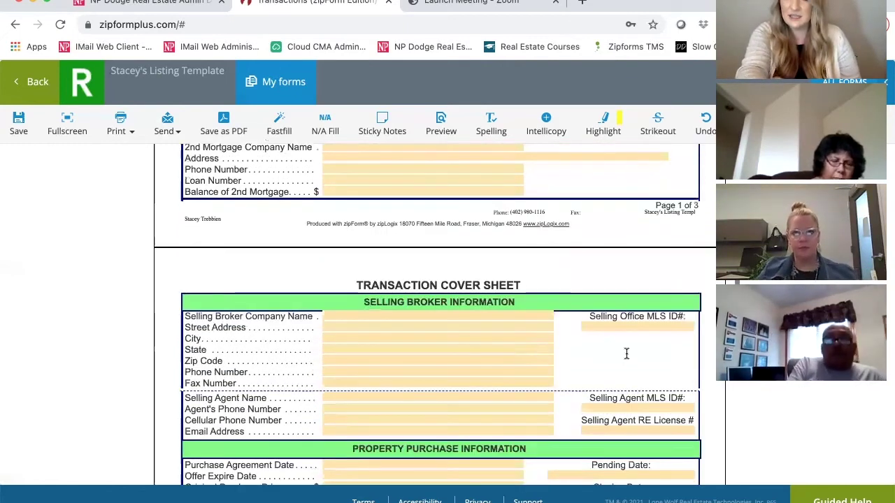
scroll(626, 355, "down", 4)
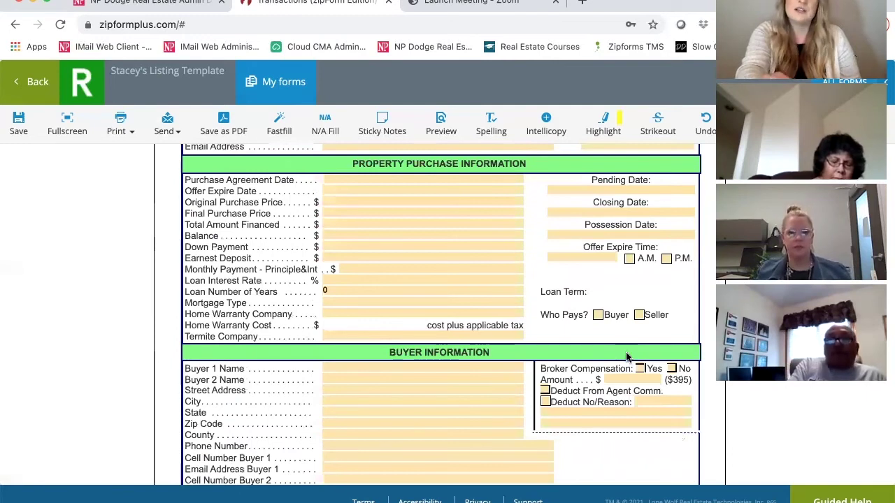
scroll(626, 356, "down", 6)
scroll(626, 356, "up", 2)
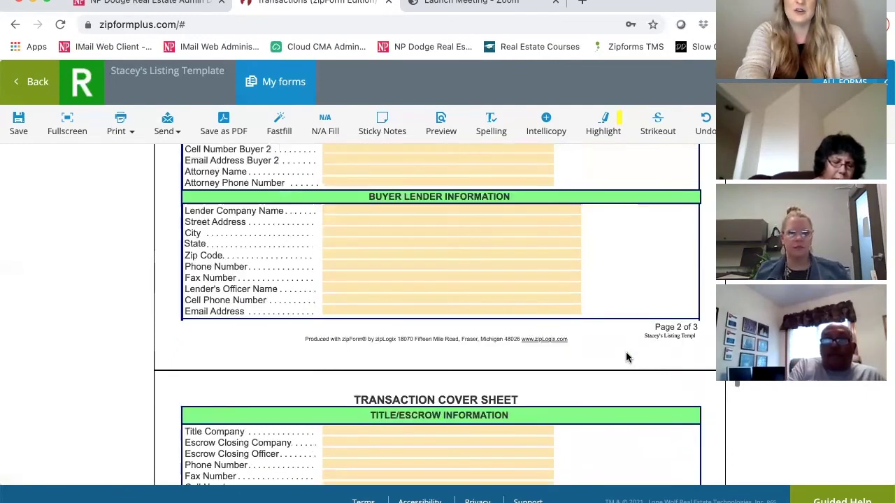
scroll(626, 357, "up", 2)
scroll(42, 81, "up", 4)
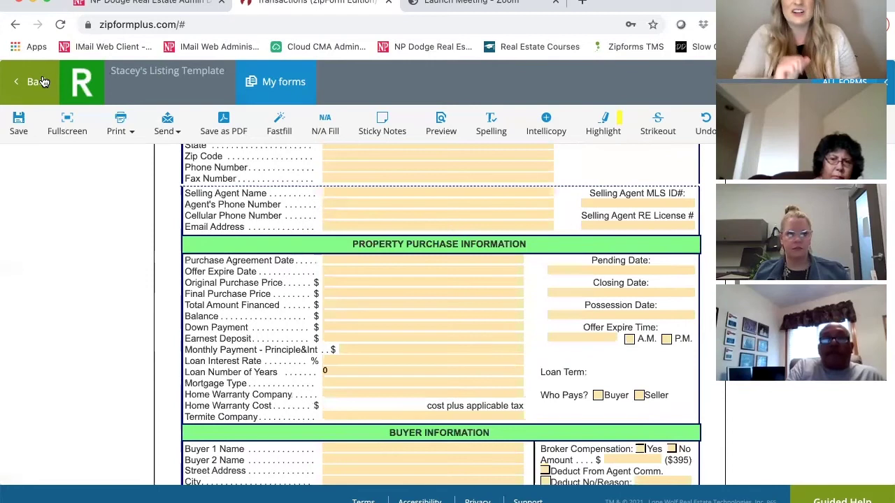
left_click(42, 82)
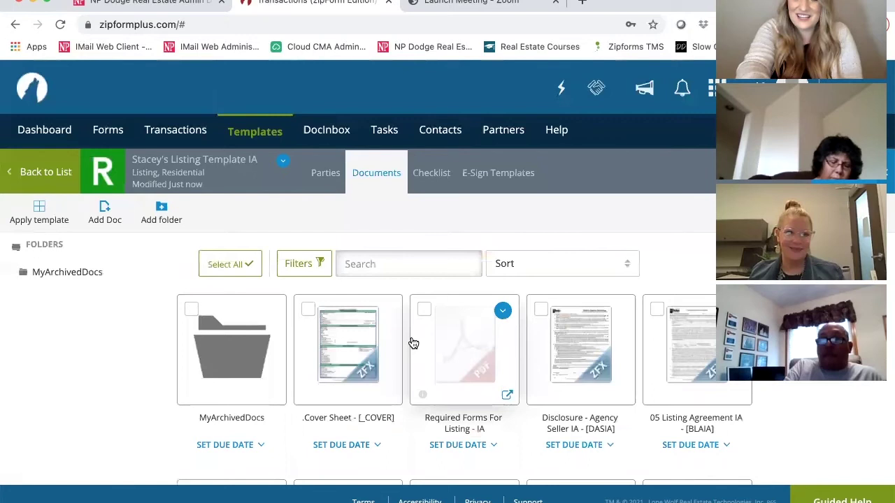
Scroll through the listing template's document cards, including the saved cover sheet, and back up.
scroll(413, 342, "down", 2)
scroll(413, 341, "down", 1)
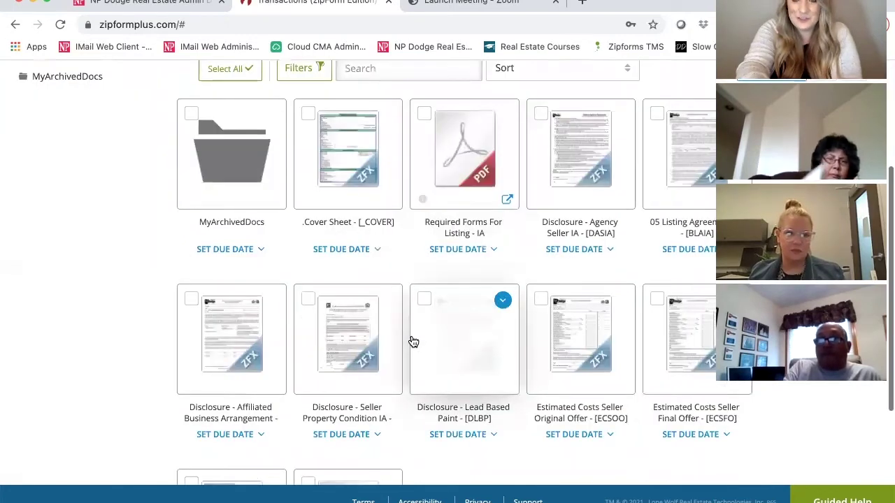
scroll(75, 301, "down", 2)
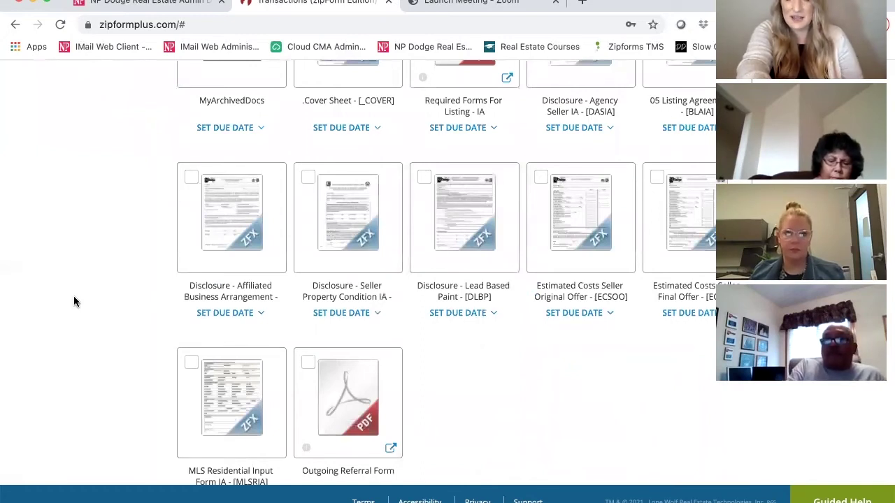
scroll(75, 302, "up", 2)
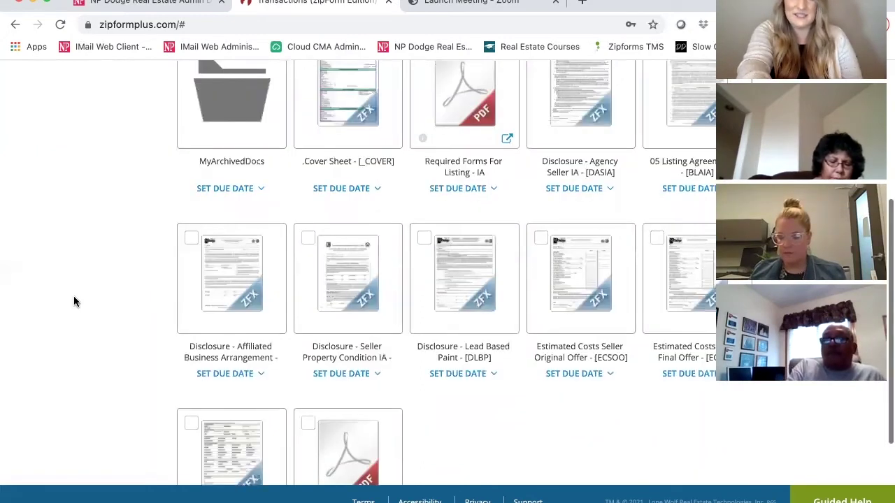
scroll(74, 300, "up", 1)
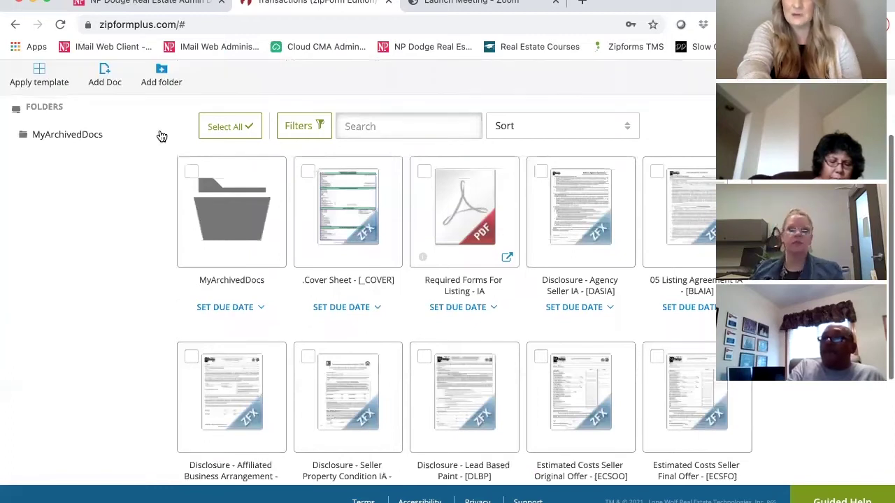
scroll(160, 136, "up", 1)
Create the Working Documents and Seller Signed Documents folders in the listing template.
left_click(160, 136)
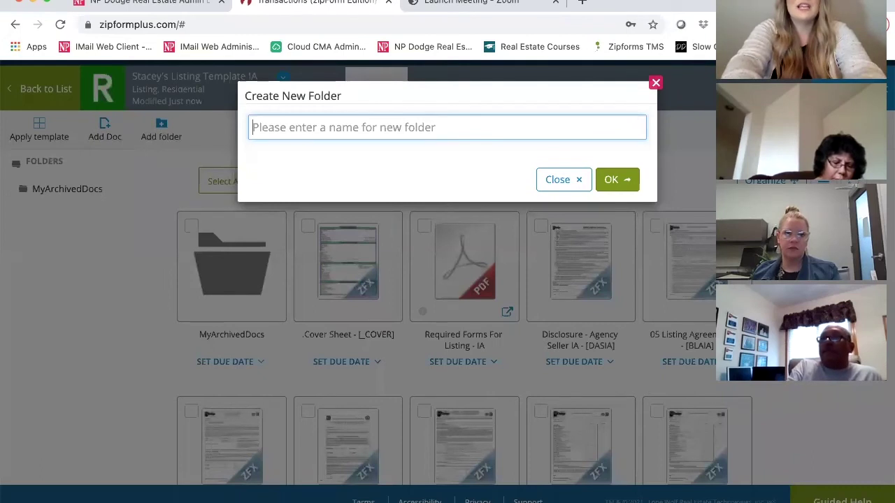
type("Working Documents")
left_click(608, 183)
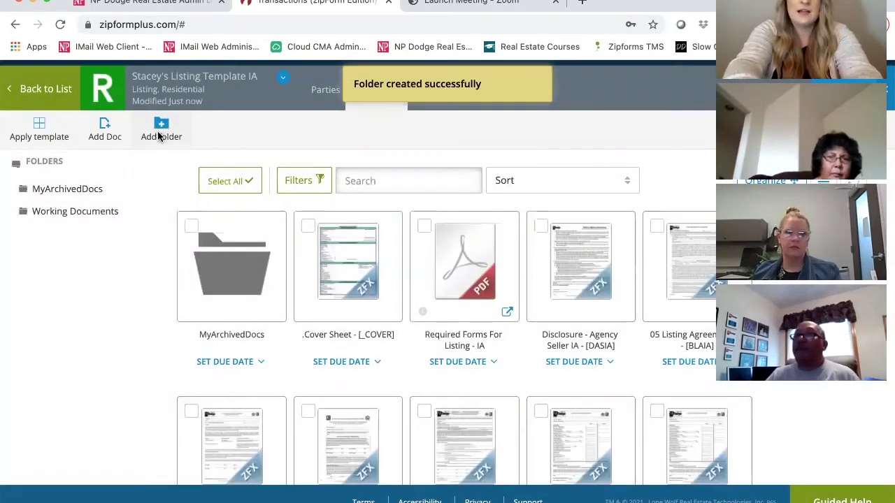
left_click(160, 134)
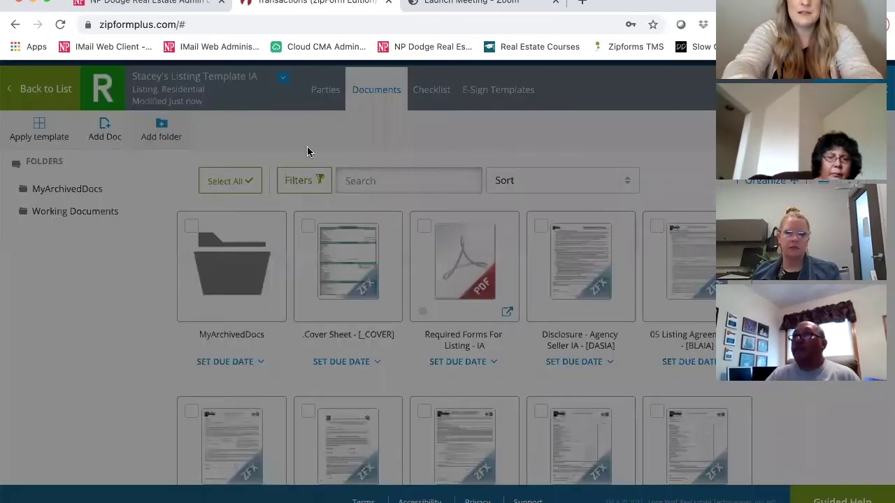
type("S")
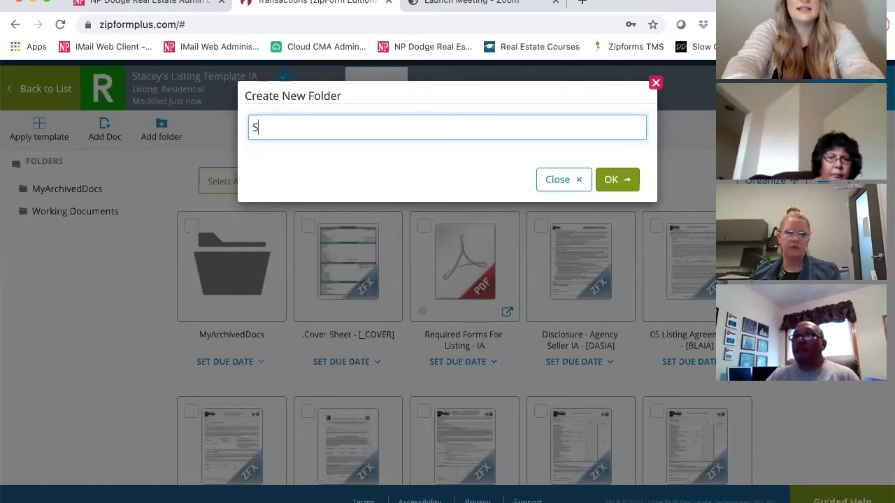
type("eller Signe d Documents")
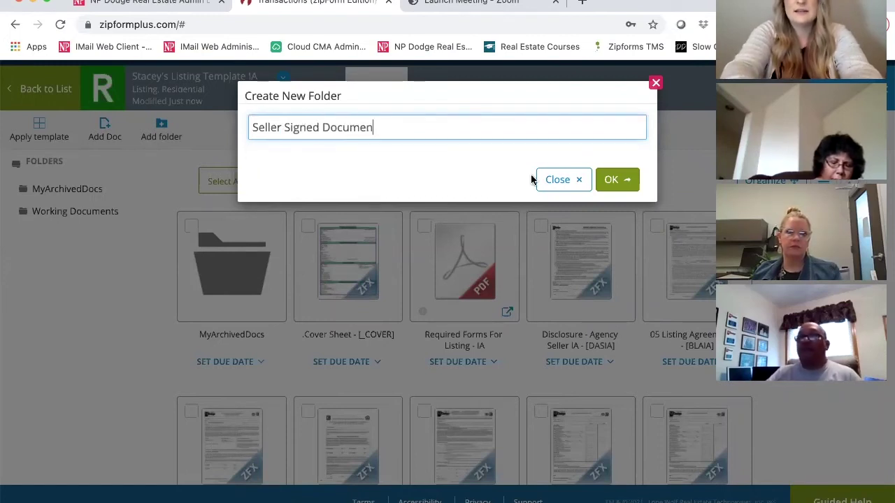
left_click(610, 179)
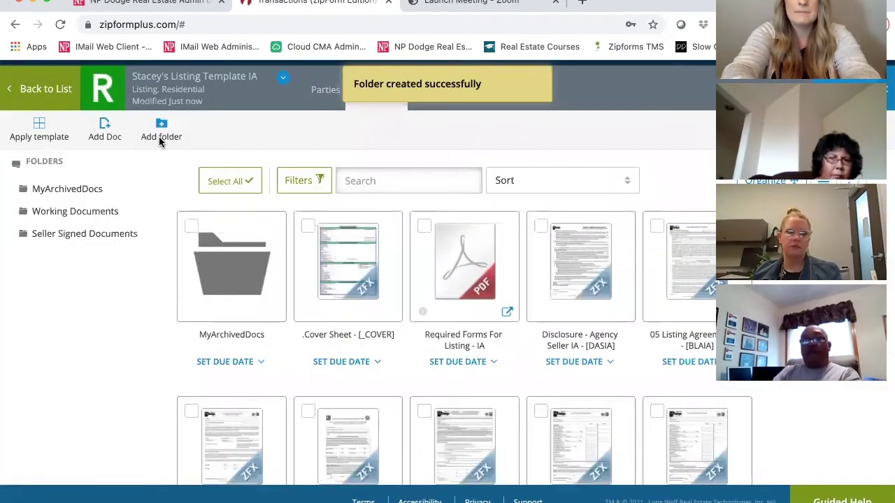
Add a third folder named Fully Executed Documents.
left_click(159, 137)
left_click(255, 128)
type("Fully Executed COnt")
key("BackSpace")
key("BackSpace")
key("BackSpace")
key("BackSpace")
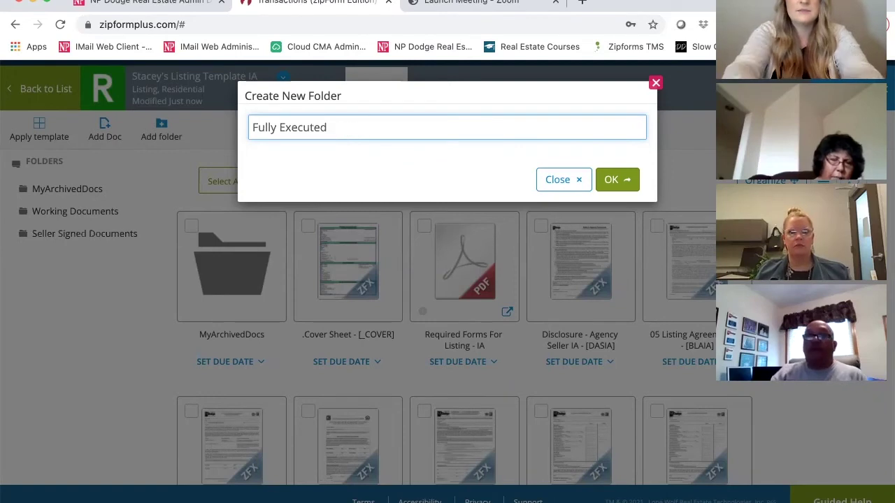
type("Documents")
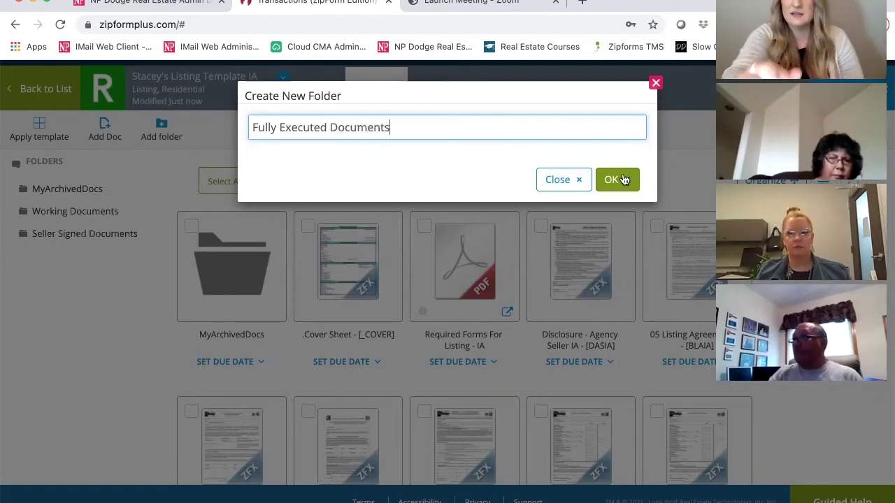
left_click(624, 181)
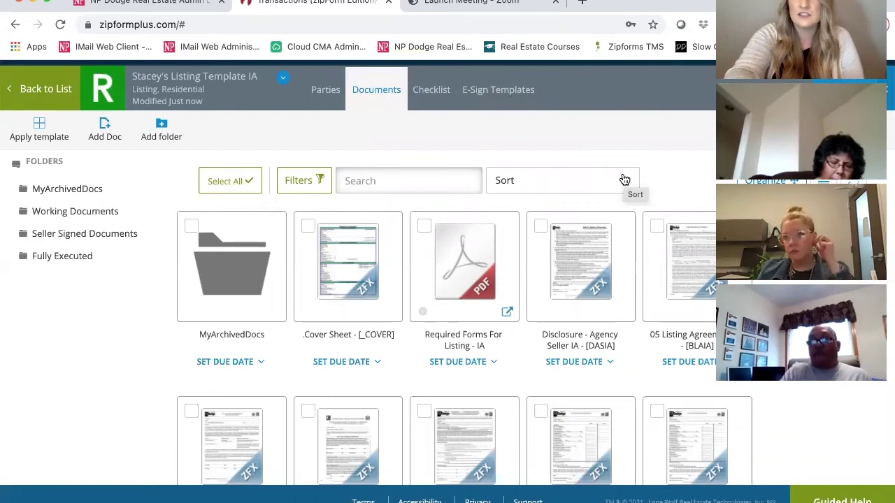
Select the agency, listing agreement, three disclosure and two estimated costs forms.
left_click(541, 227)
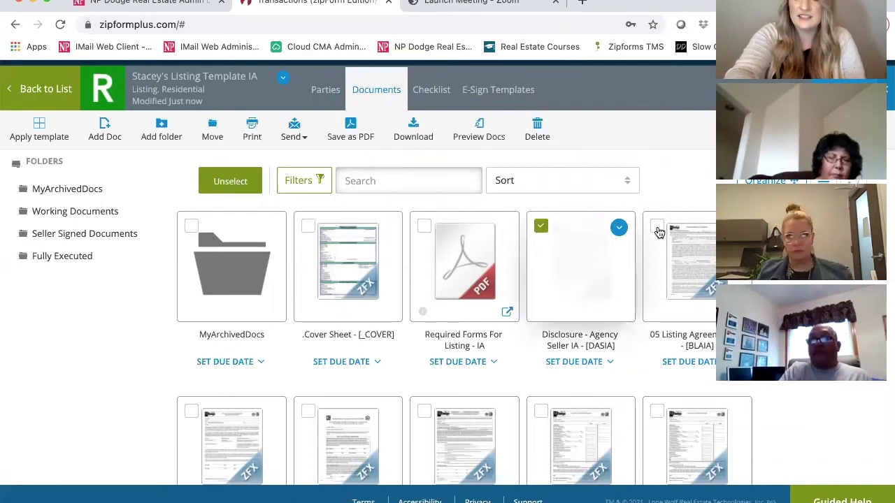
left_click(657, 227)
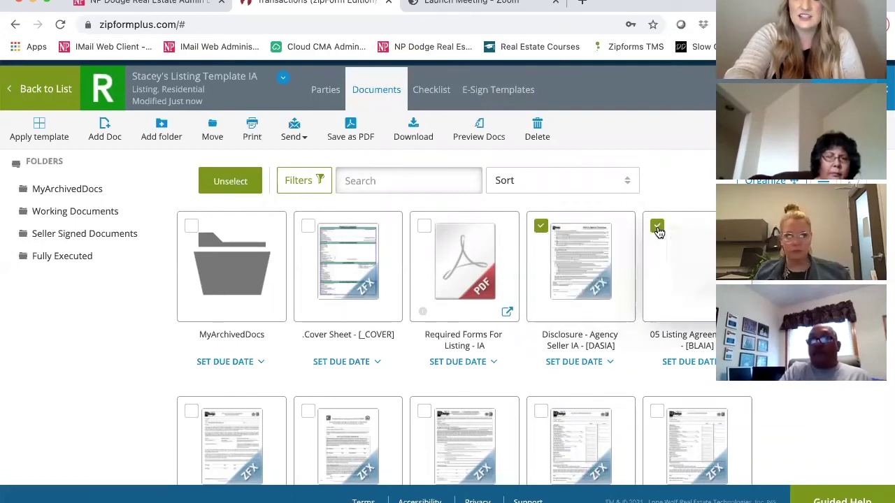
left_click(191, 414)
left_click(309, 413)
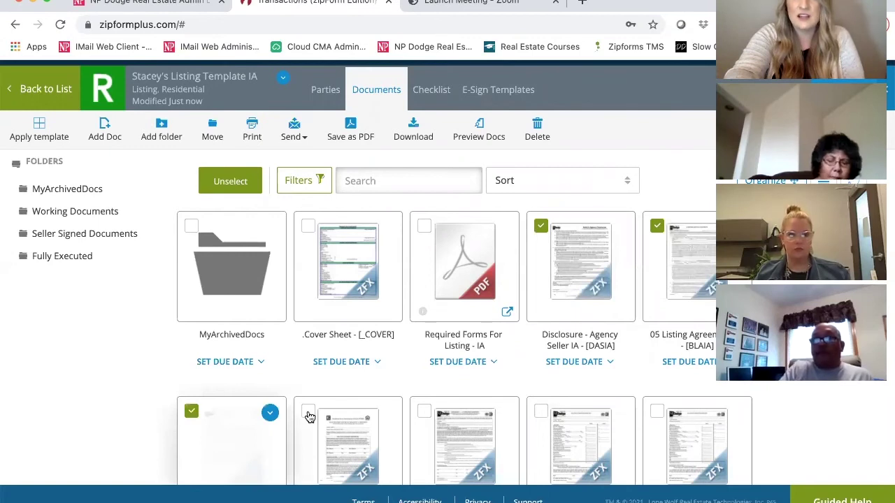
left_click(424, 414)
left_click(543, 414)
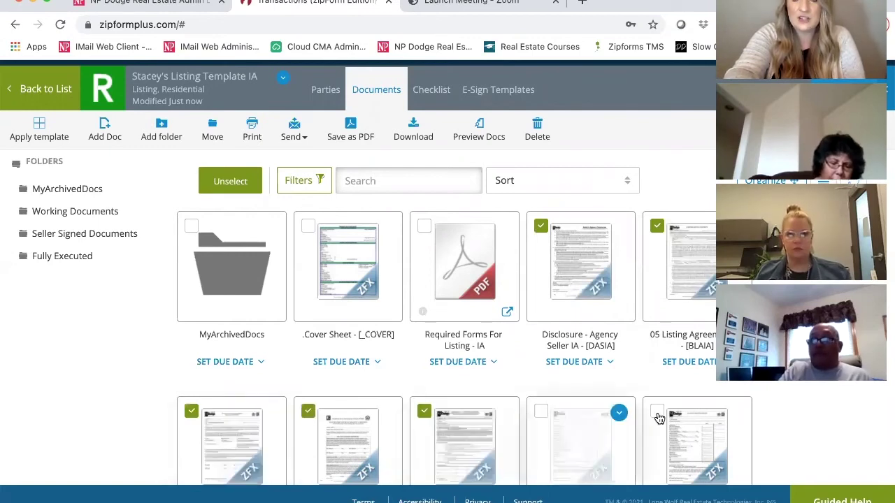
left_click(657, 415)
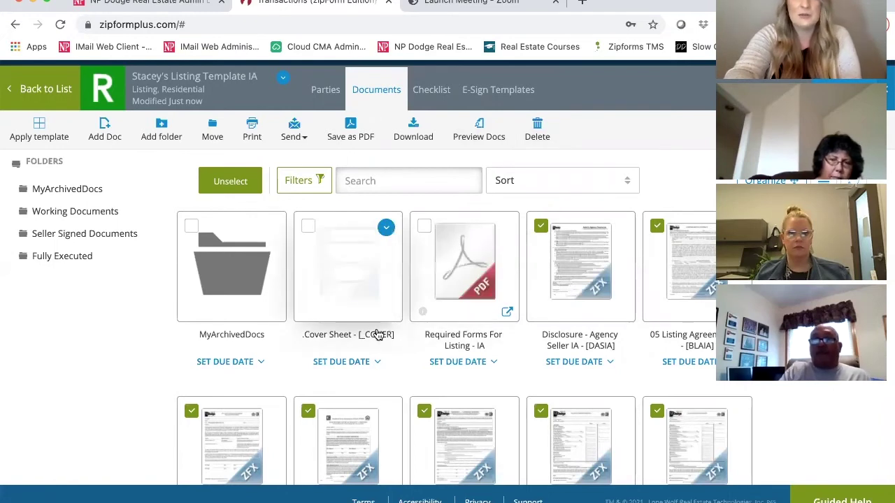
Also select the MLS Residential Input Form IA and bring up the Move destination choices.
scroll(377, 334, "down", 2)
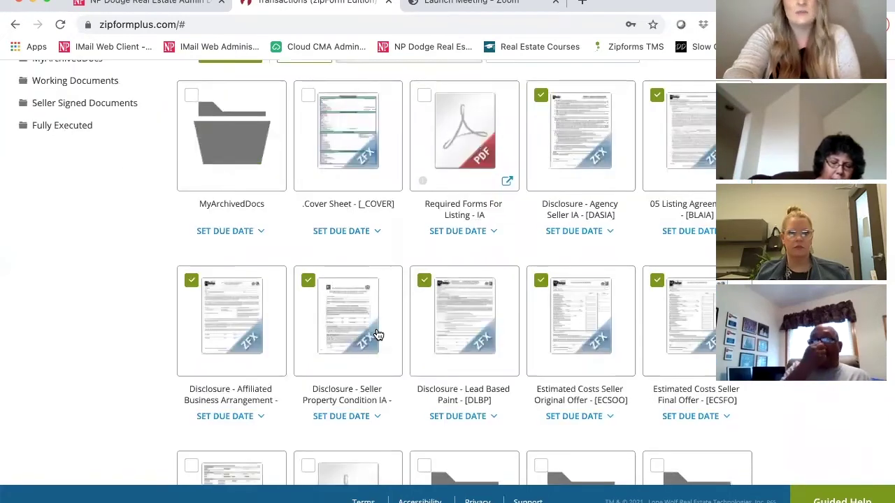
scroll(378, 334, "down", 1)
scroll(195, 350, "down", 1)
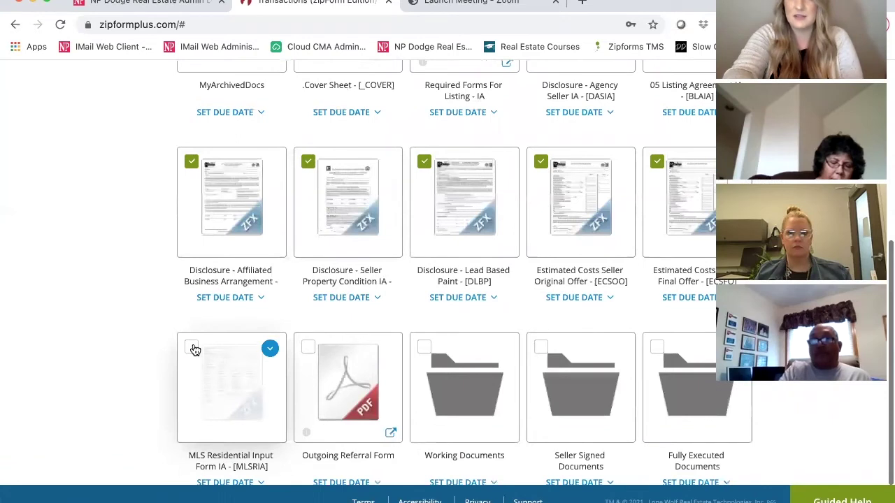
left_click(192, 348)
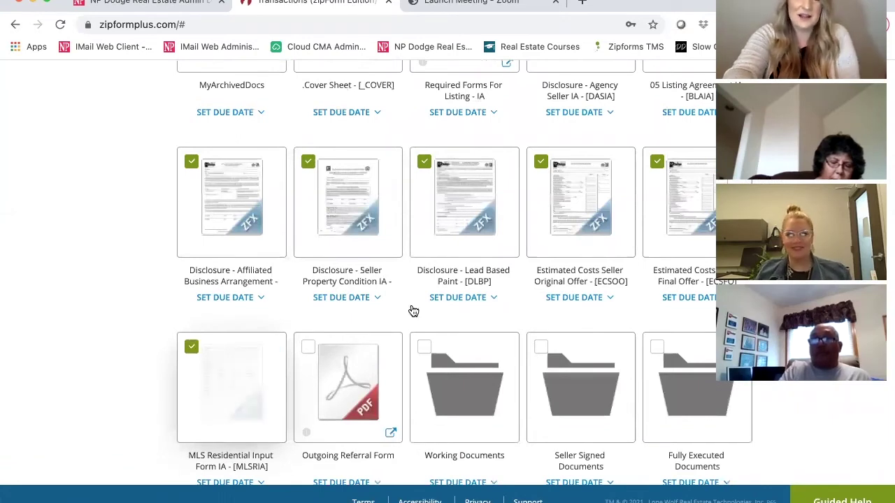
scroll(413, 311, "up", 3)
scroll(413, 311, "up", 3)
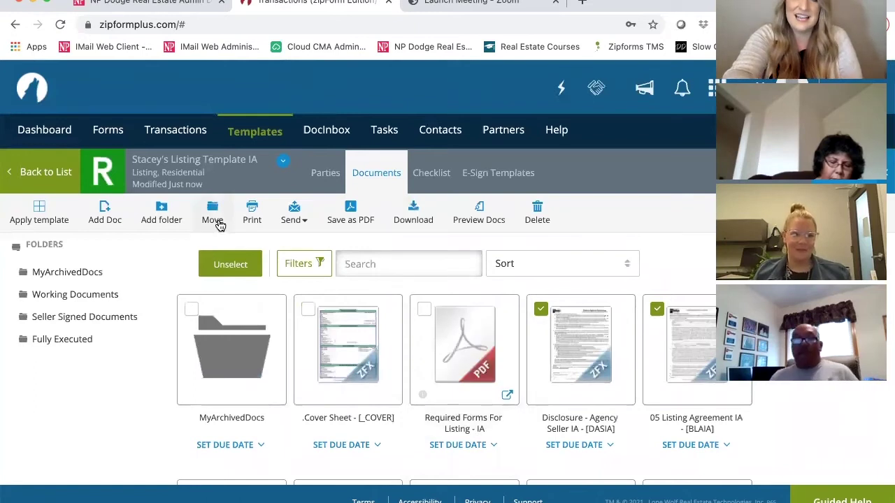
left_click(219, 224)
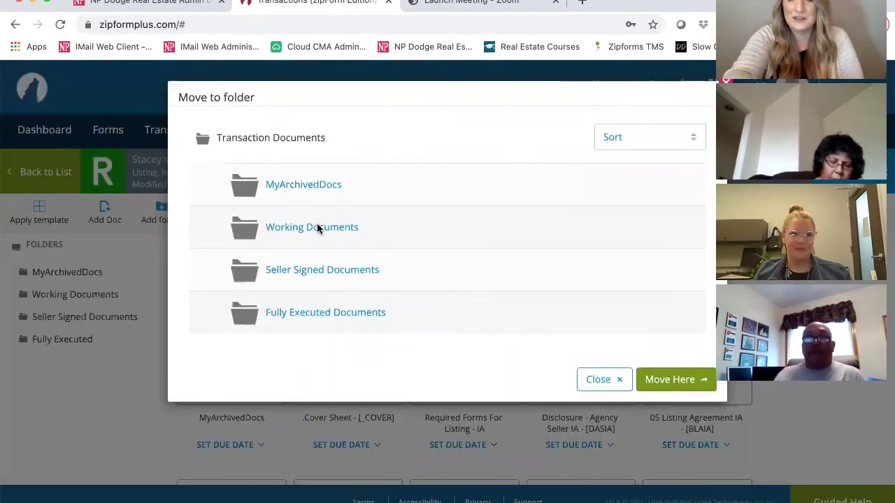
Move the eight selected listing forms into the Working Documents folder.
left_click(317, 227)
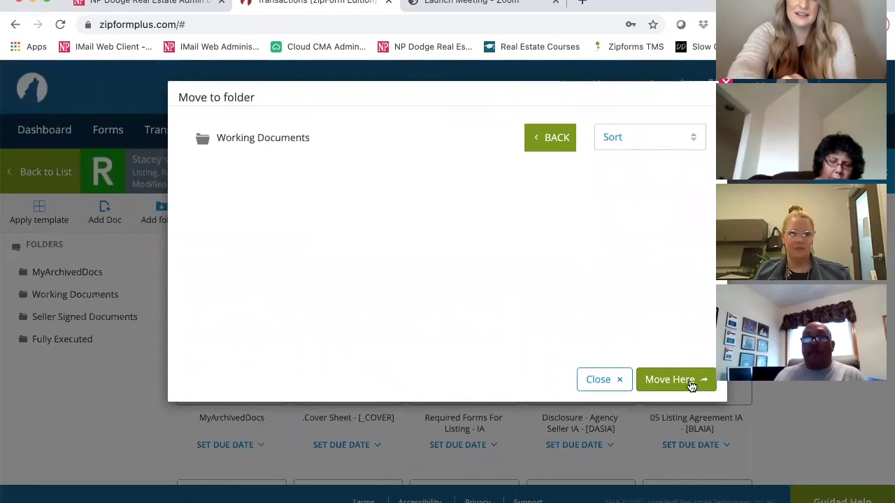
left_click(690, 383)
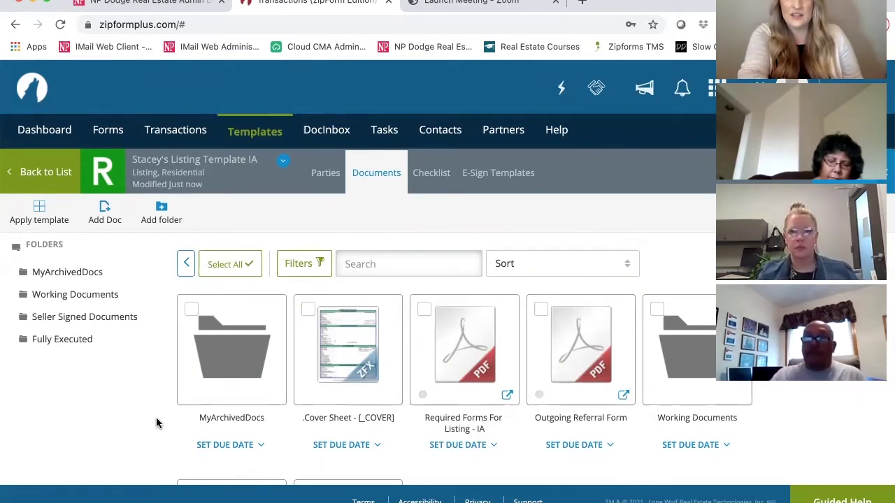
left_click(324, 175)
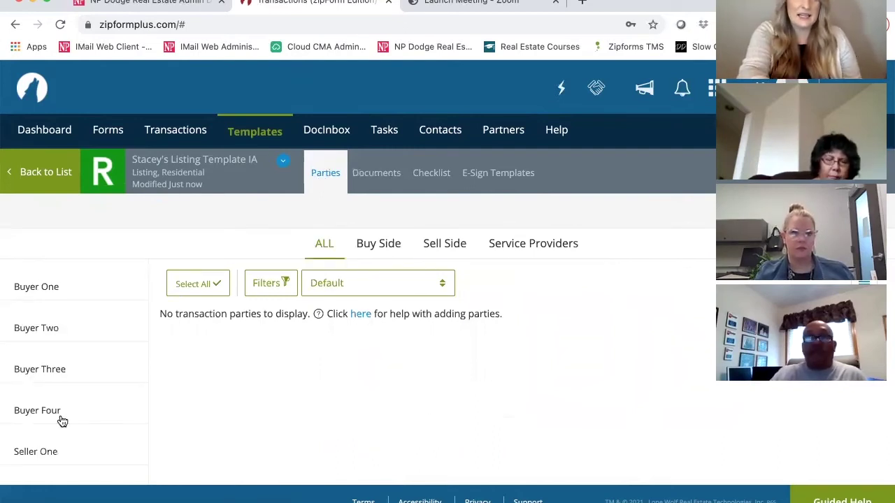
scroll(62, 420, "down", 3)
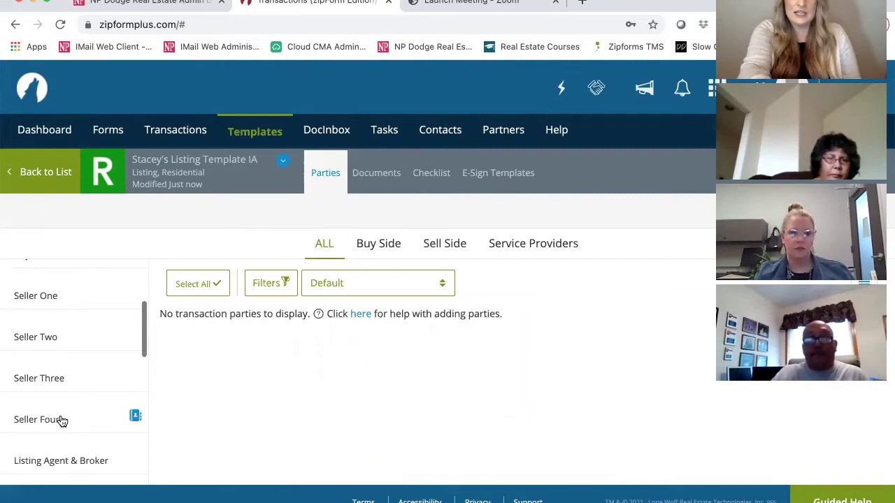
scroll(62, 421, "down", 2)
scroll(62, 421, "down", 2)
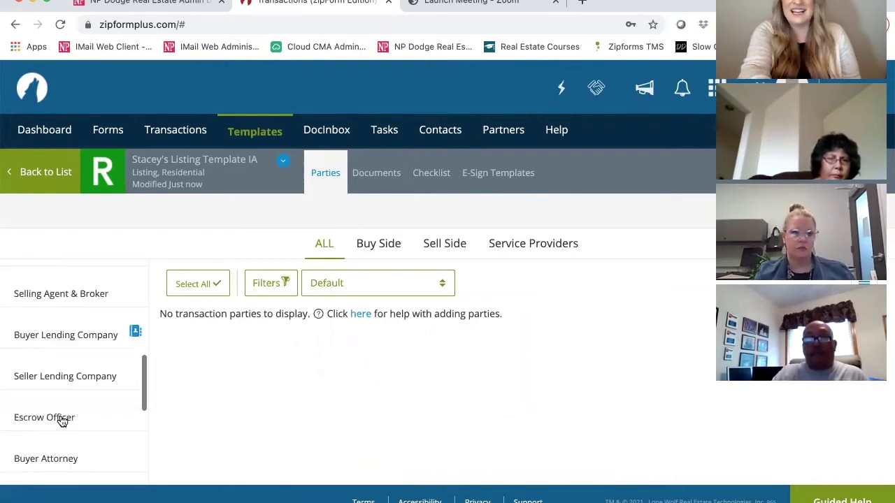
scroll(63, 421, "down", 2)
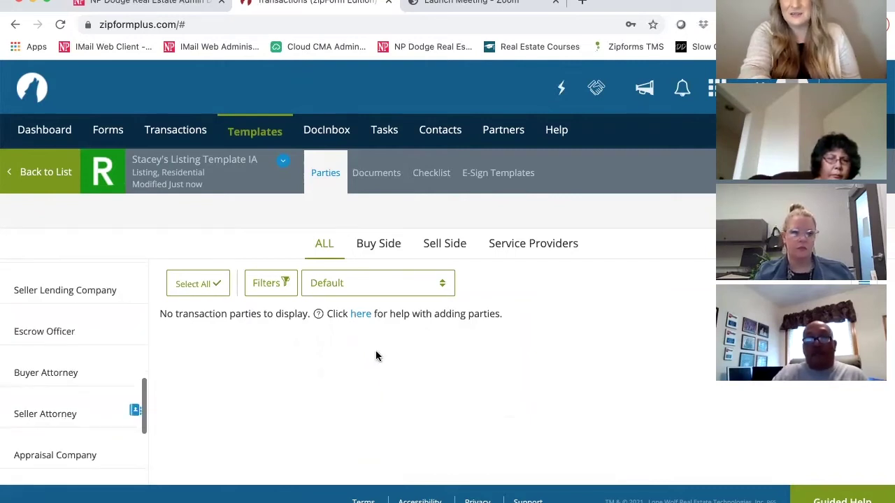
left_click(441, 237)
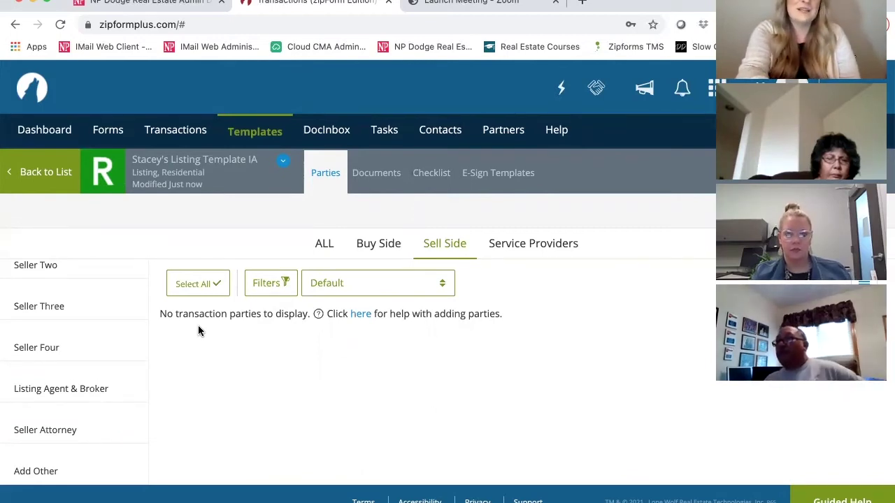
scroll(199, 327, "down", 1)
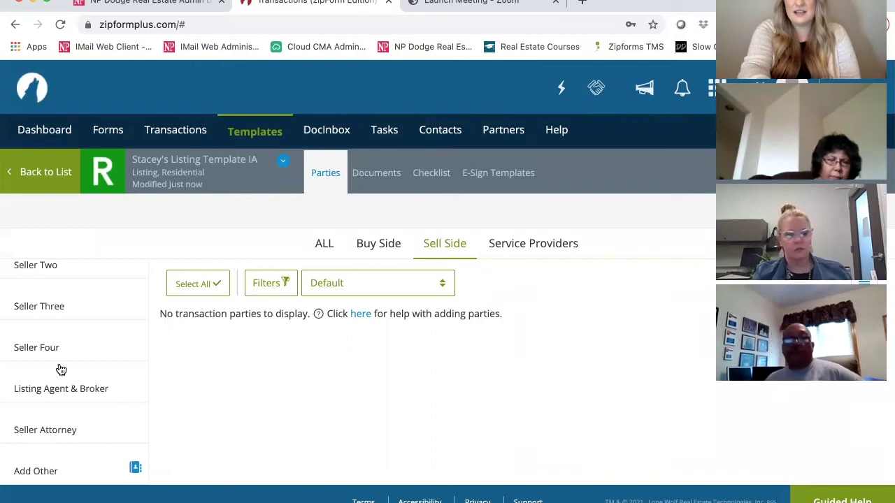
scroll(60, 396, "up", 2)
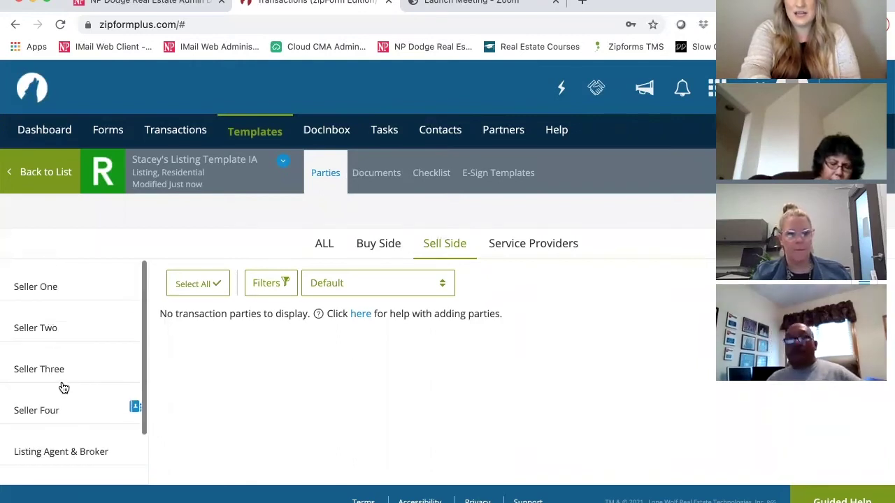
left_click(320, 242)
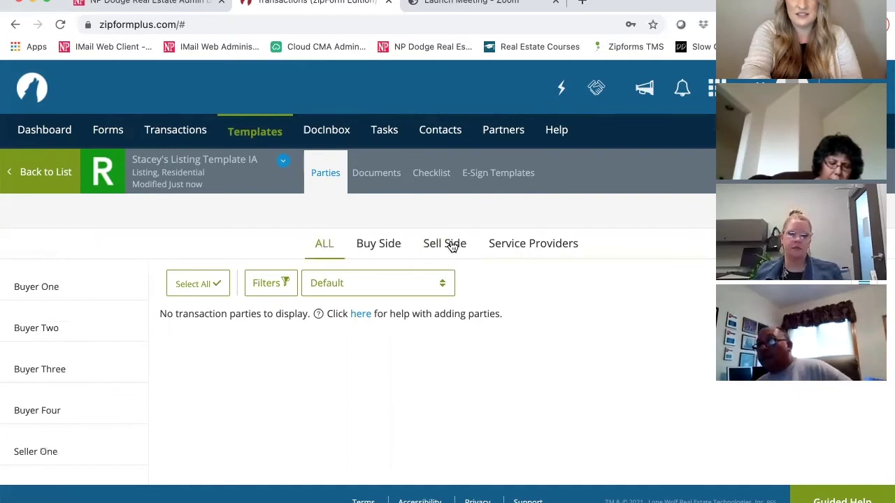
mouse_move(58, 397)
scroll(58, 397, "down", 3)
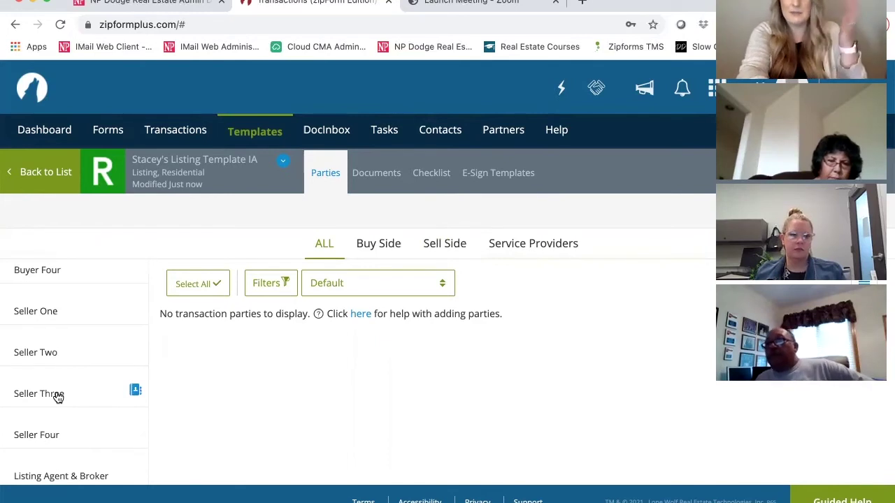
scroll(59, 391, "down", 3)
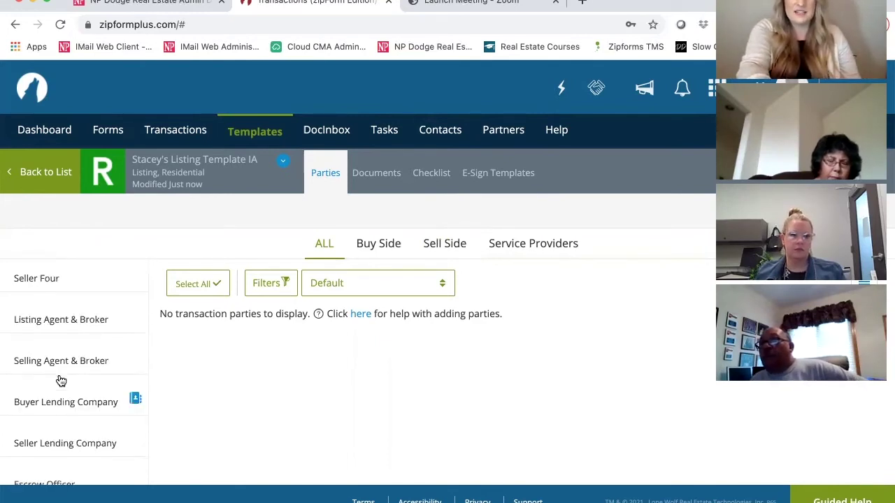
scroll(61, 380, "down", 3)
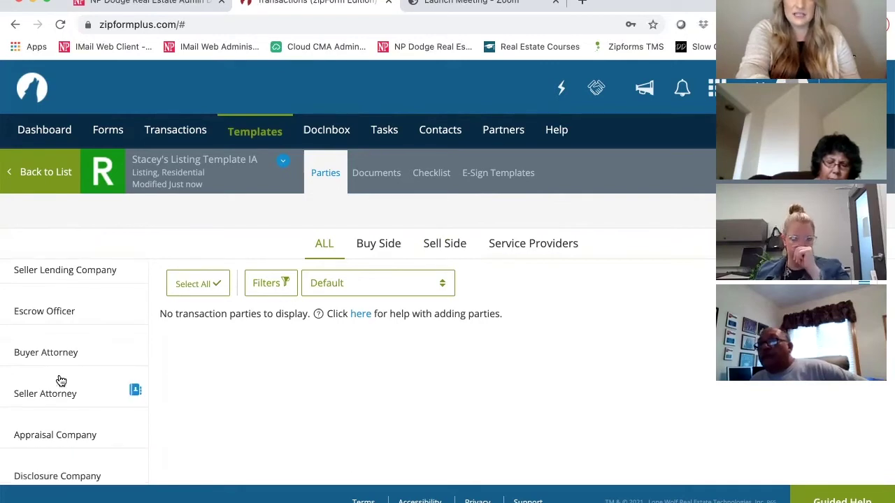
scroll(61, 380, "down", 2)
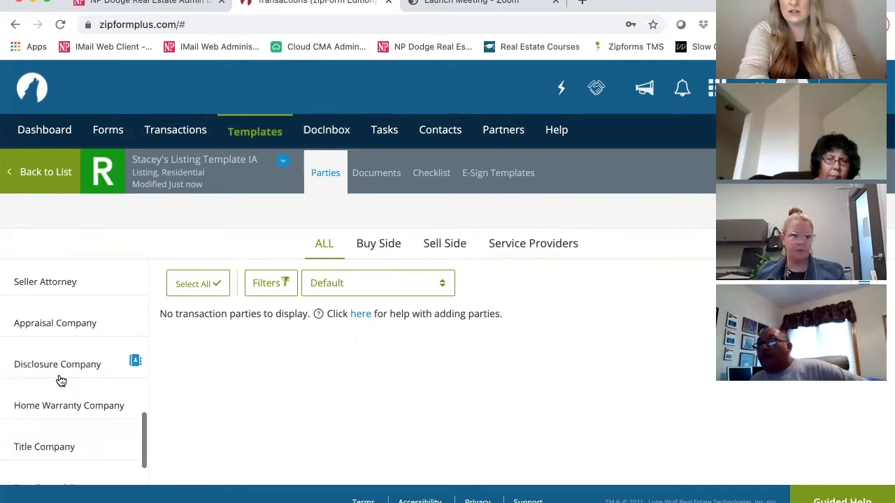
scroll(61, 380, "down", 1)
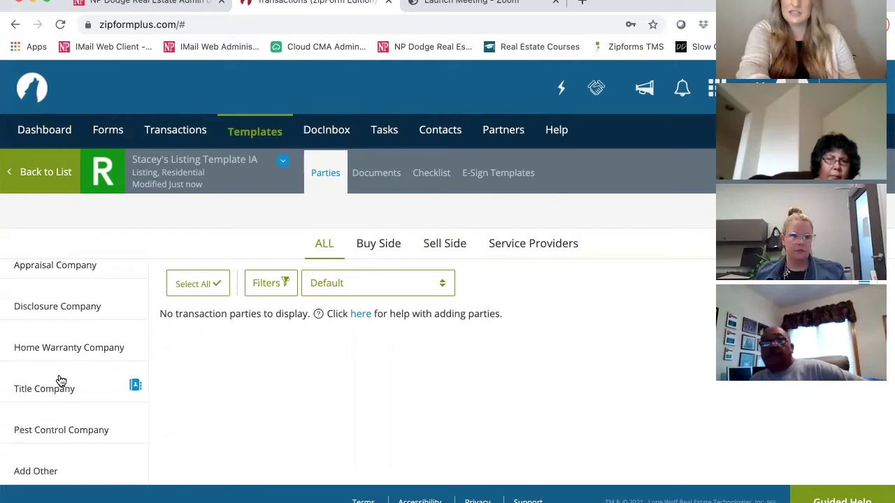
Add a Buy Side party with role Admin, enter the admin's full name and e-mail, and save.
left_click(39, 466)
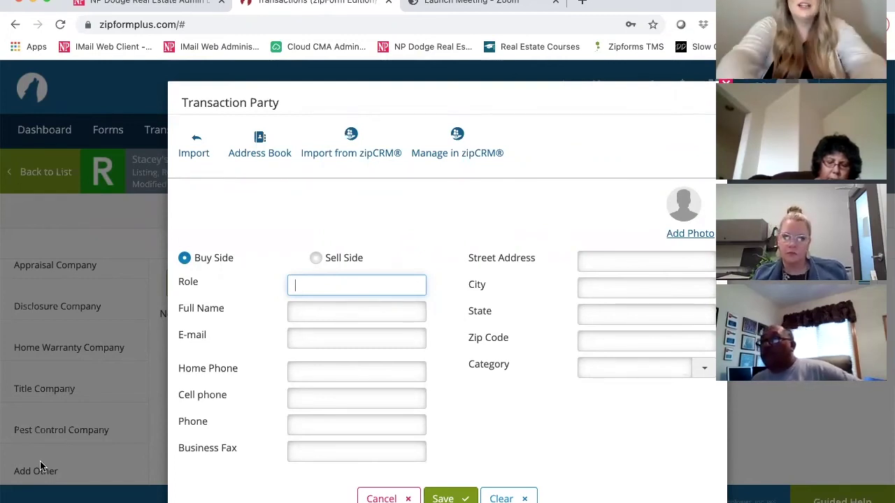
type("Admin")
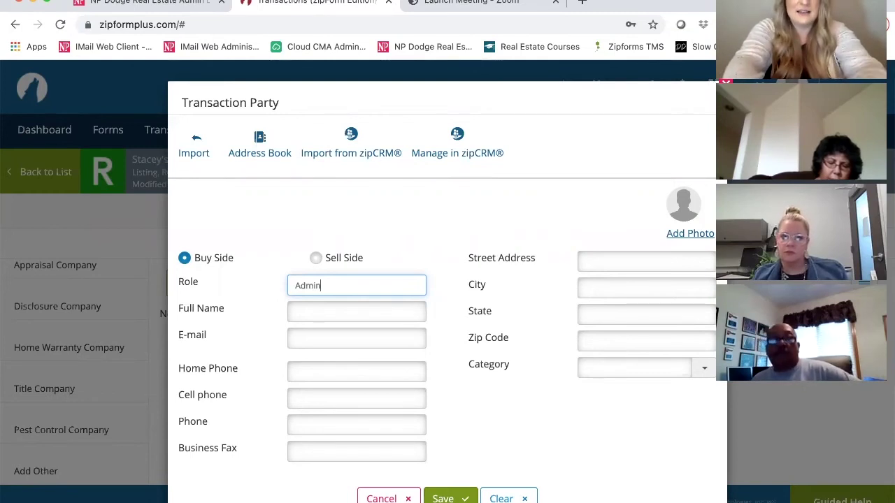
key("Tab")
type("2")
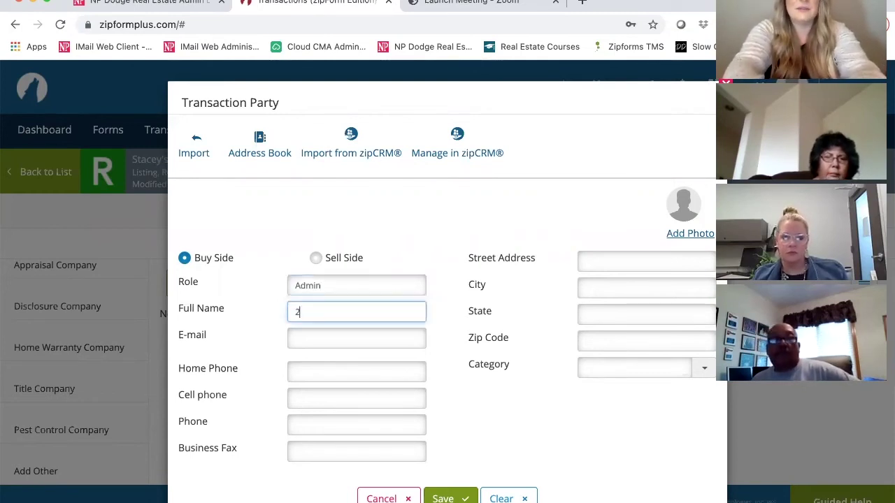
type("04")
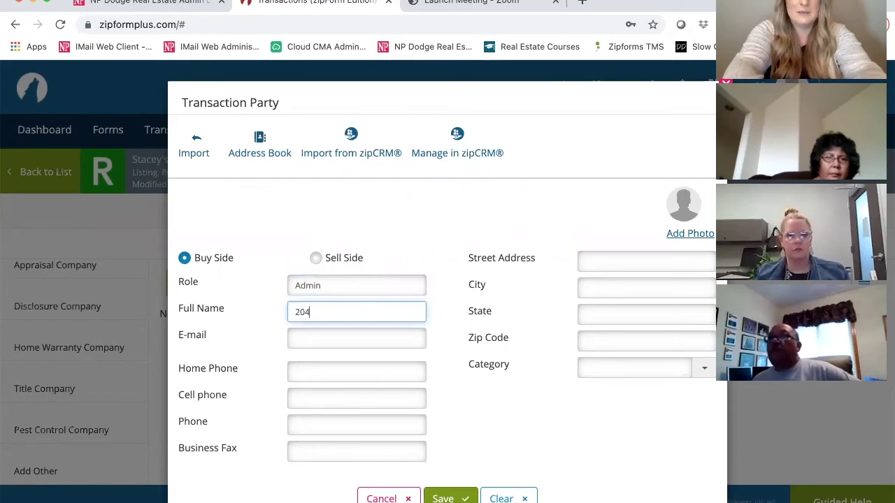
type("Dodge")
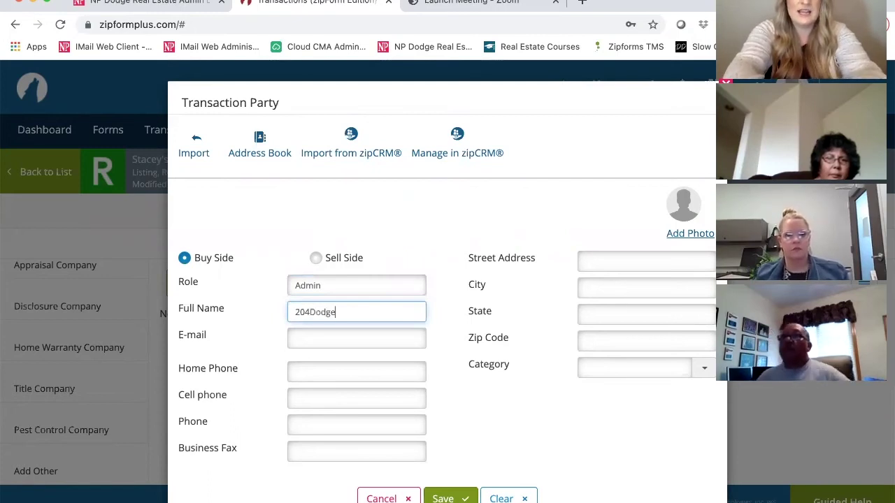
type(" Admin")
key("Tab")
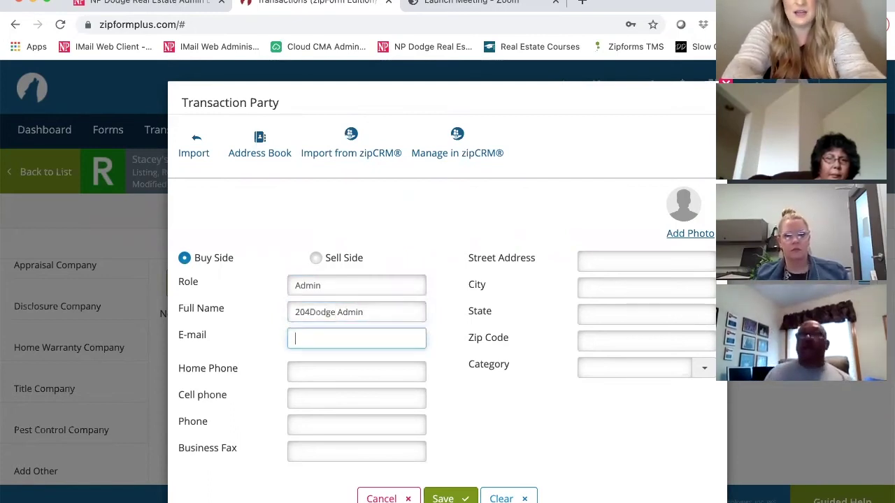
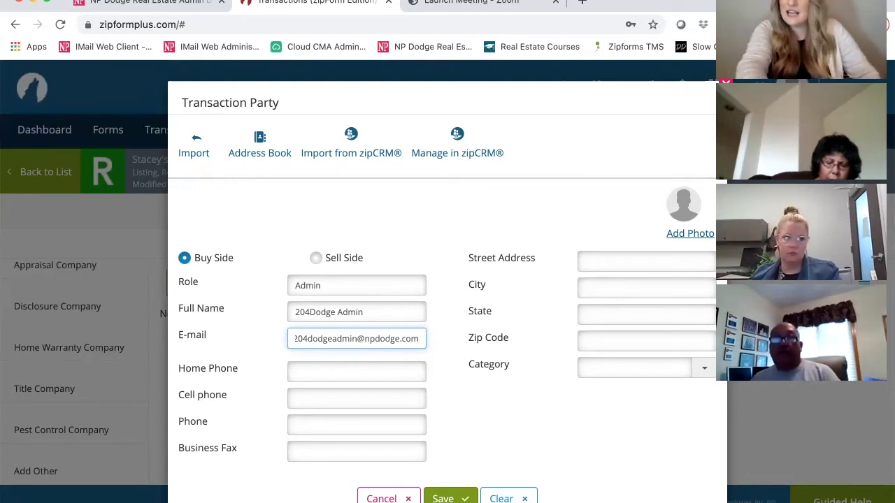
left_click(449, 498)
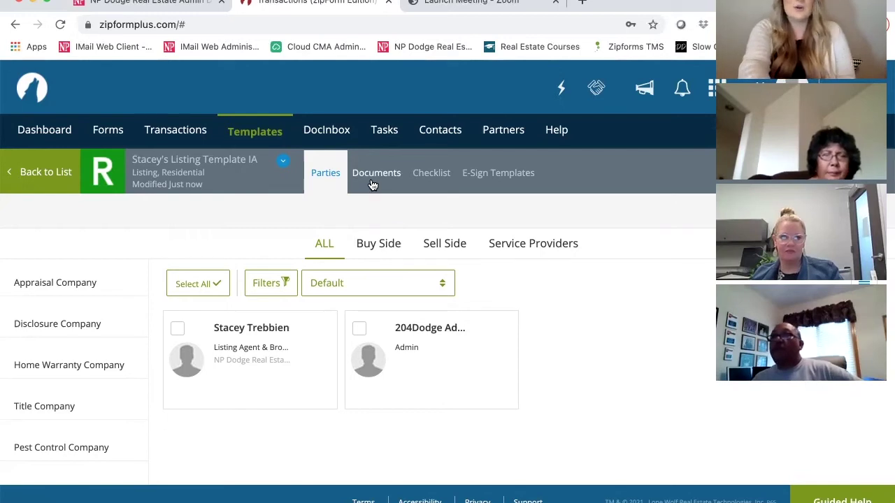
Go back from the template to the templates list, then show the Transactions list.
left_click(46, 172)
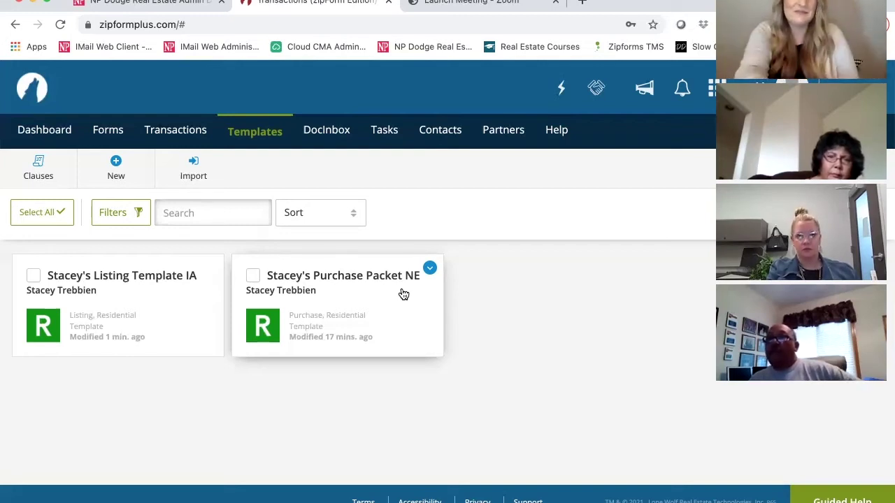
left_click(183, 137)
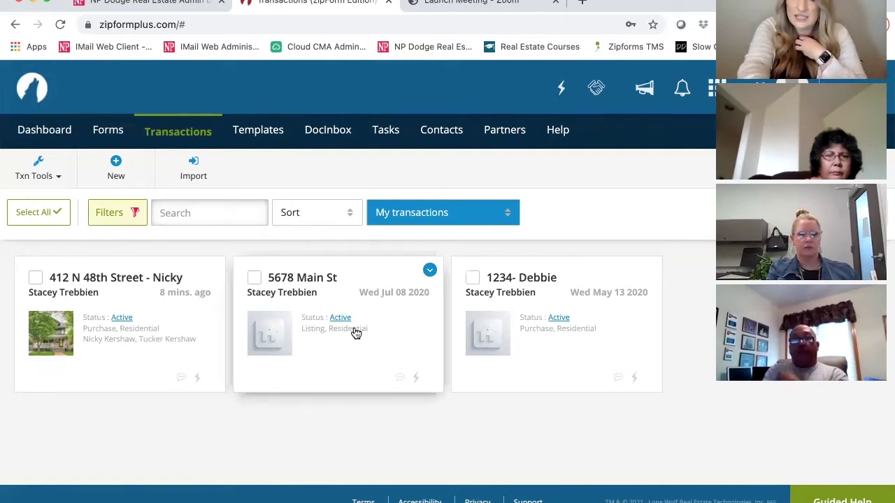
Start a new listing transaction named for 1234 Main Street and the client.
left_click(120, 172)
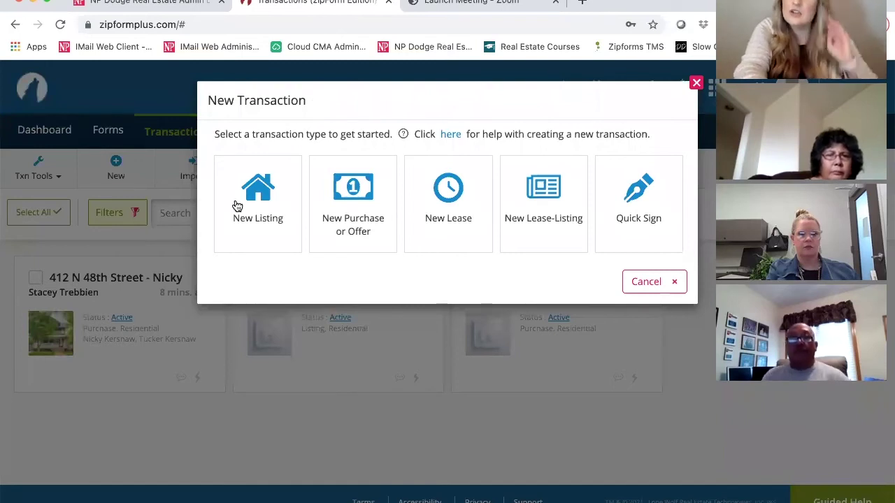
left_click(262, 205)
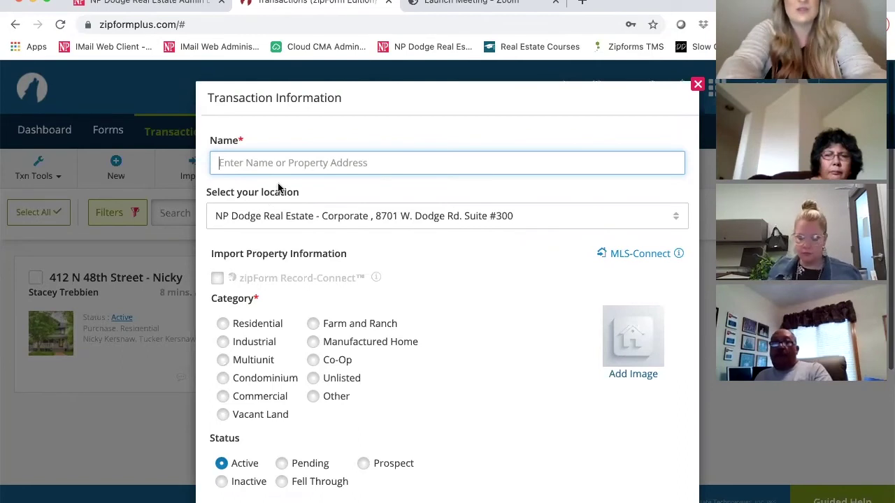
type("1234")
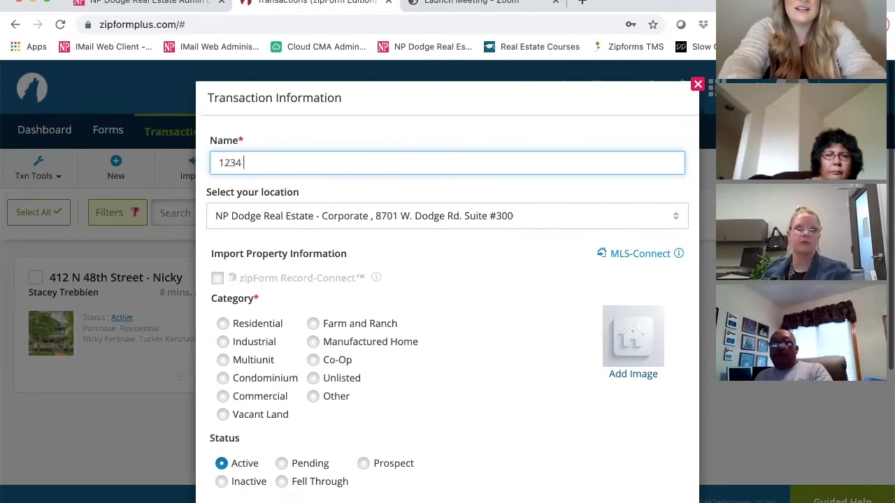
type("Main Street")
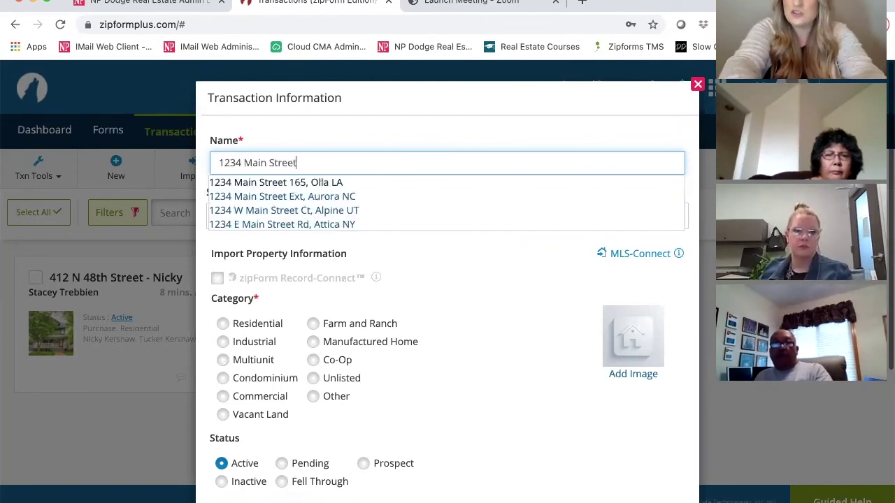
type(" - New")
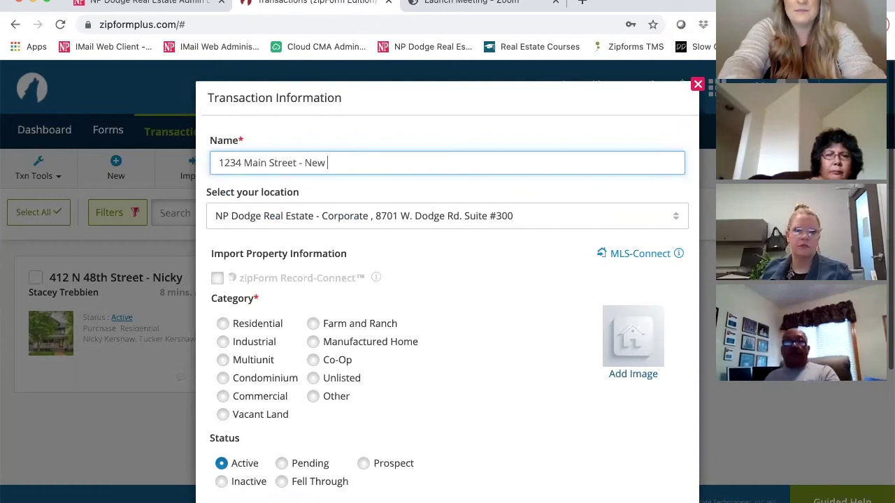
key("BackSpace")
key("BackSpace")
key("BackSpace")
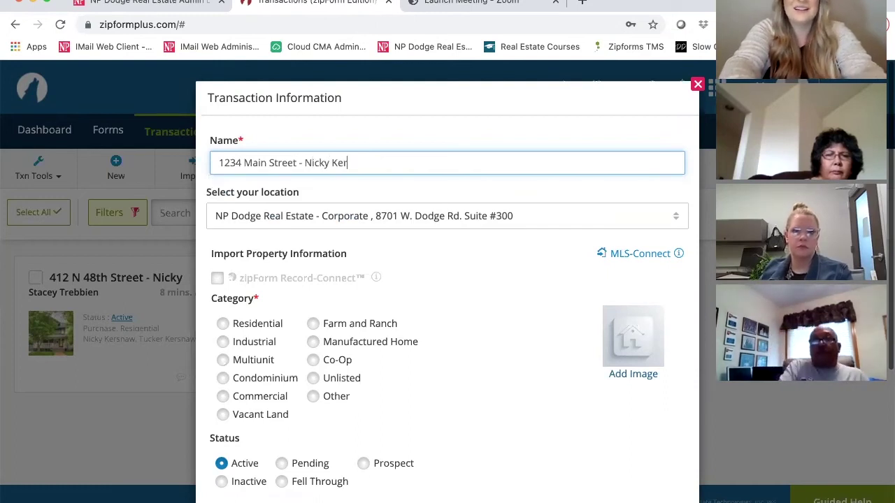
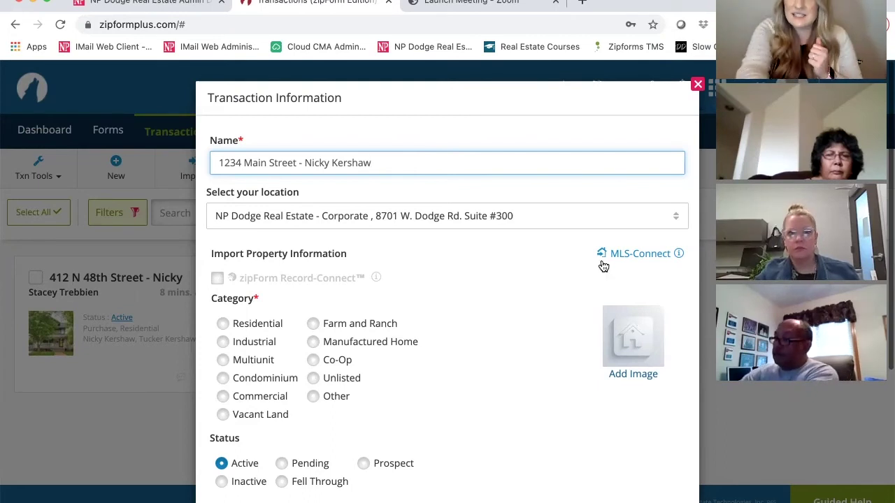
Set the transaction's category to Residential and move down to Select Template.
scroll(604, 267, "down", 1)
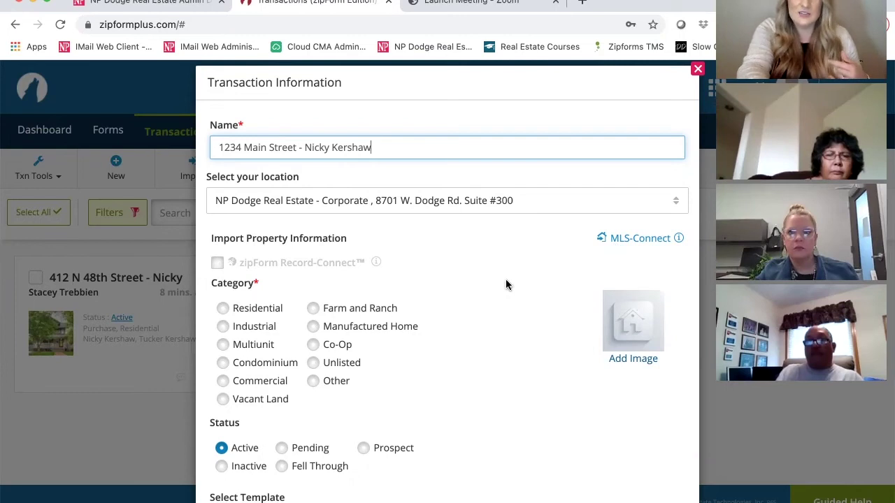
scroll(210, 212, "down", 2)
scroll(225, 212, "down", 1)
left_click(222, 206)
scroll(348, 270, "up", 3)
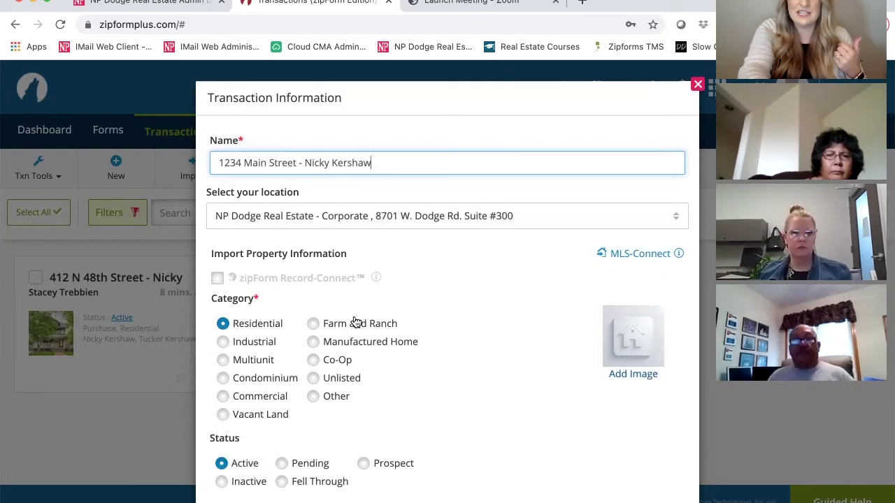
scroll(236, 299, "down", 3)
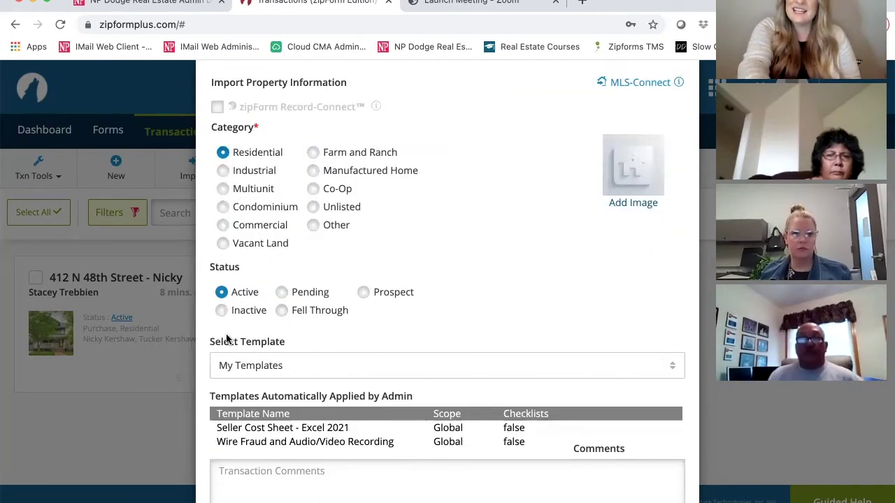
scroll(226, 281, "down", 2)
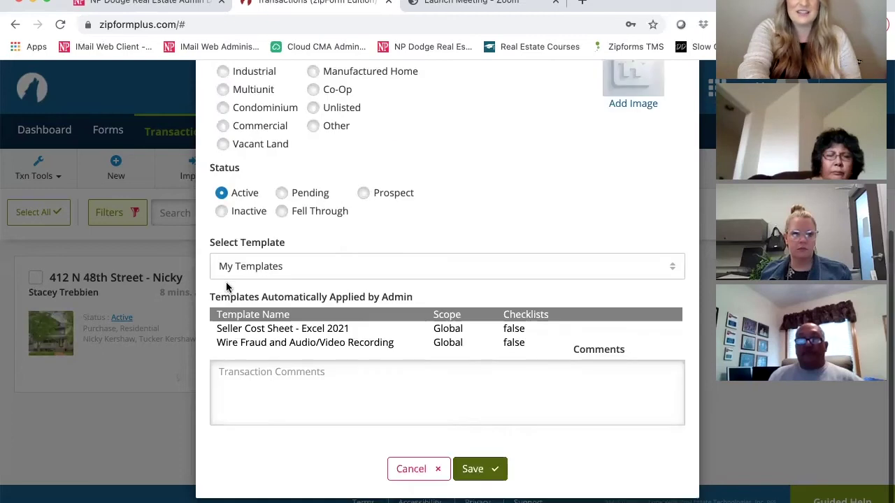
left_click(301, 266)
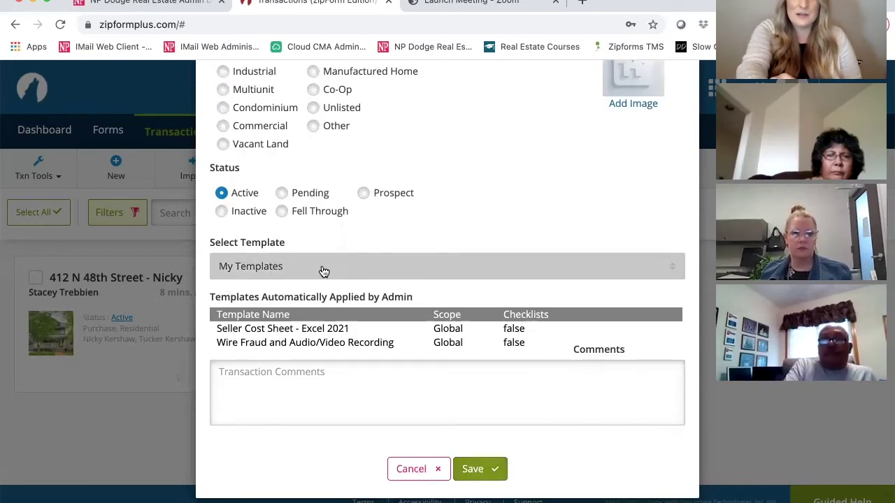
Apply the Personal listing template IA and save the 1234 Main Street transaction.
left_click(355, 274)
scroll(473, 329, "down", 1)
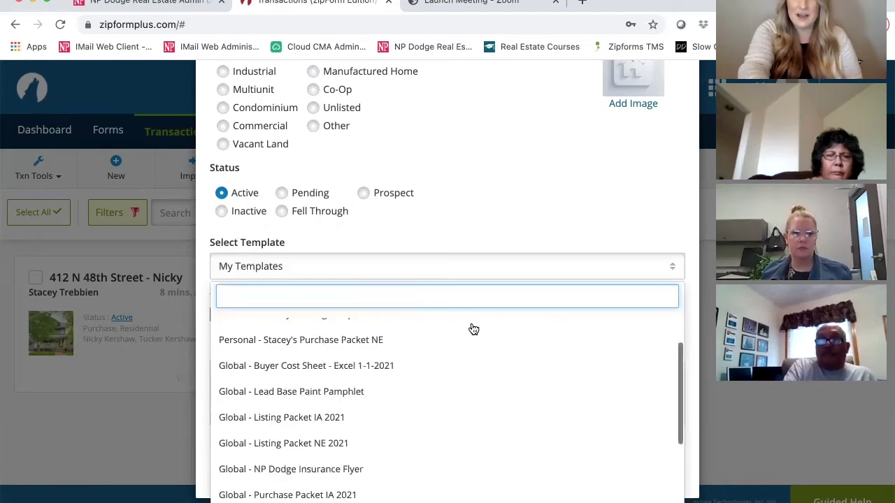
scroll(278, 356, "up", 1)
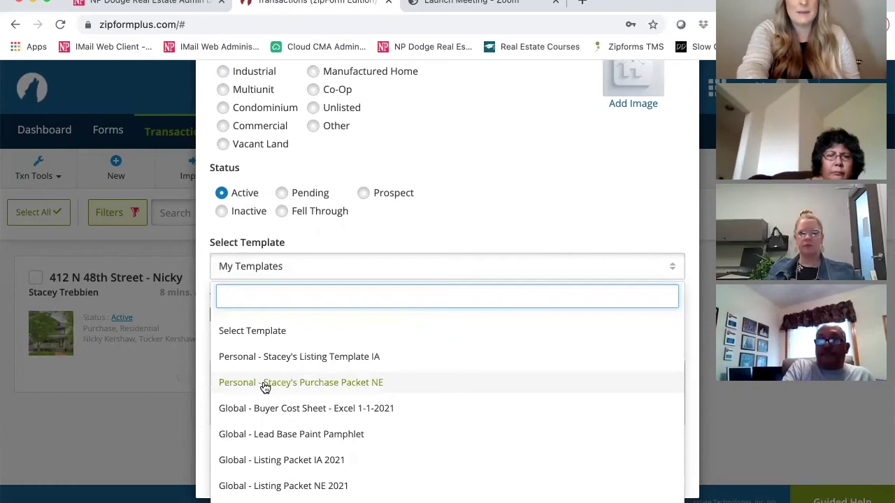
scroll(265, 388, "down", 2)
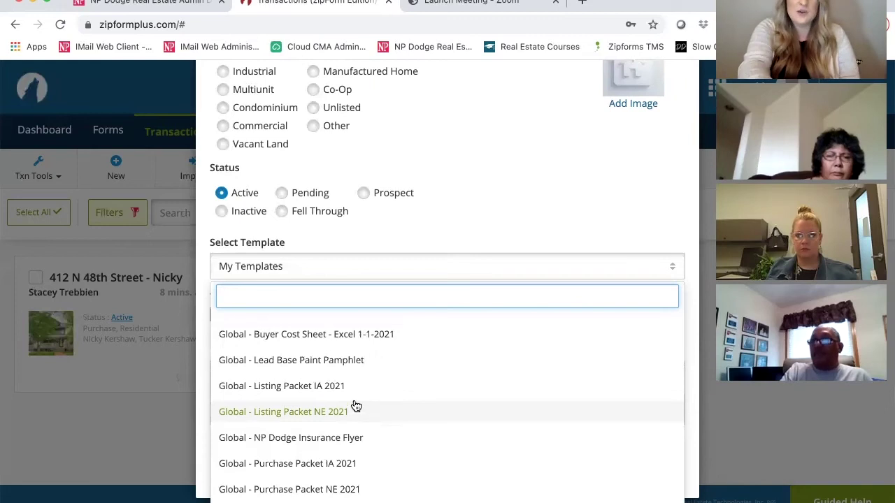
scroll(355, 400, "up", 3)
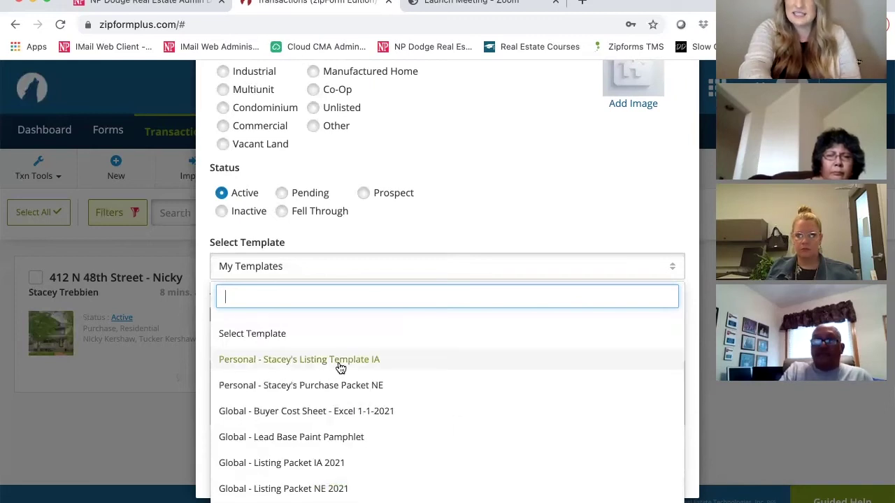
left_click(371, 360)
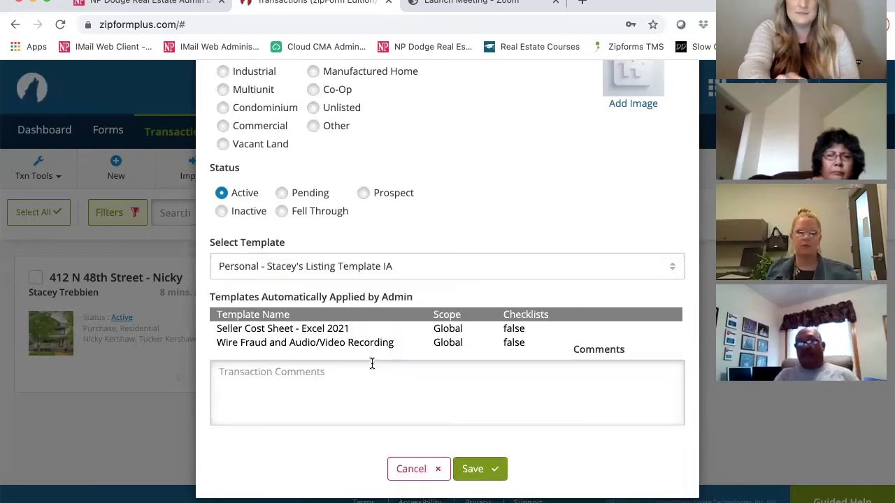
left_click(475, 471)
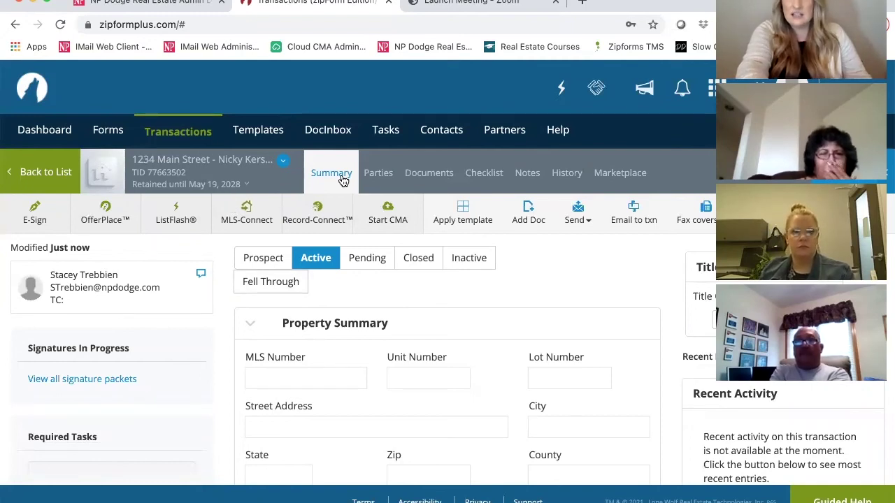
scroll(348, 283, "down", 1)
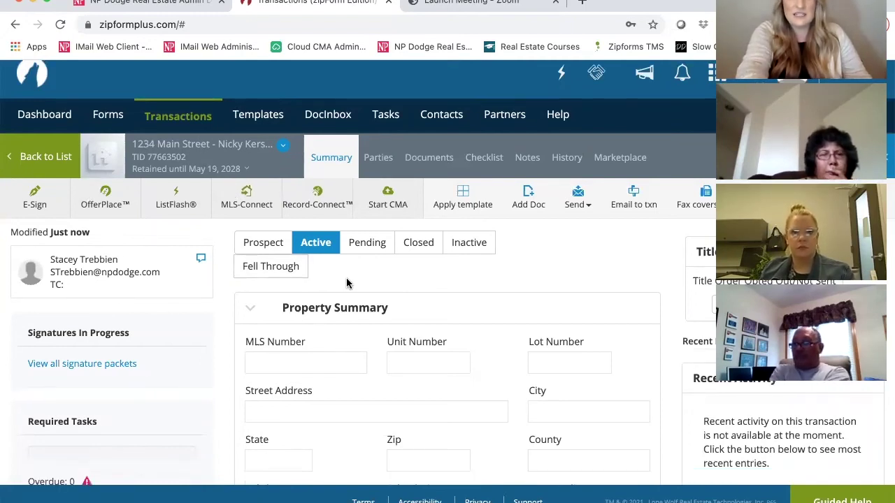
scroll(347, 281, "down", 5)
scroll(347, 279, "down", 4)
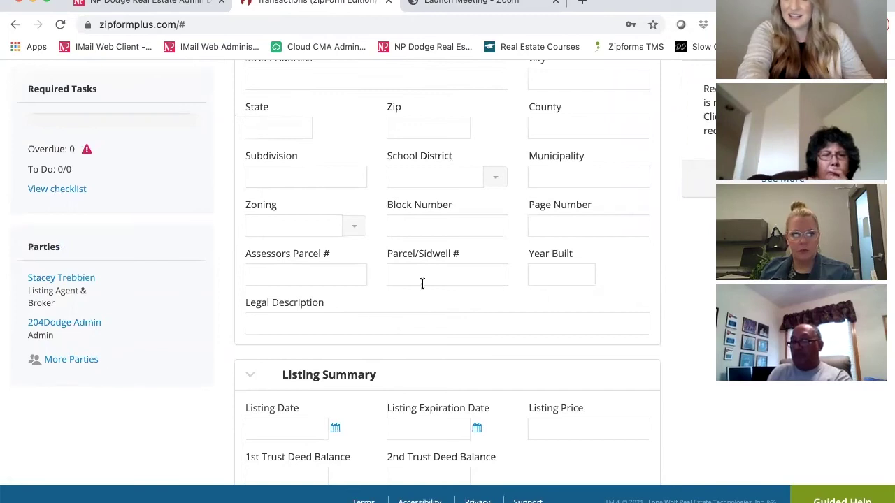
scroll(422, 283, "up", 1)
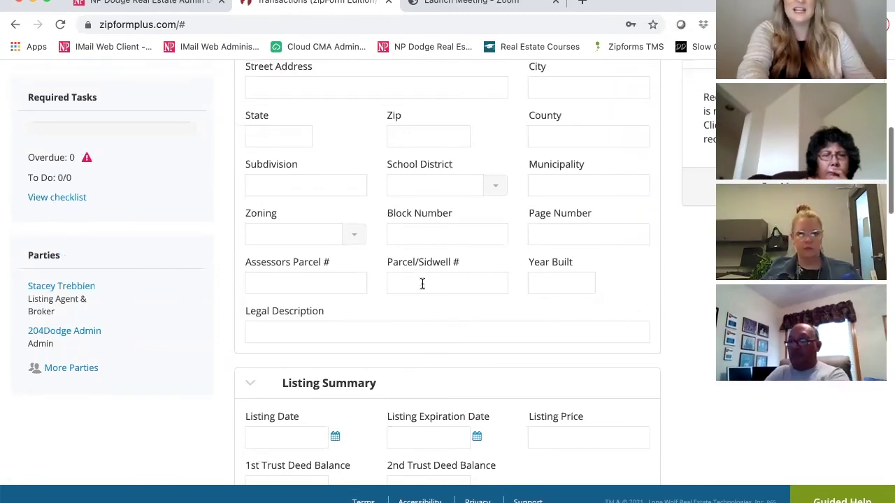
scroll(422, 283, "up", 3)
scroll(422, 283, "up", 2)
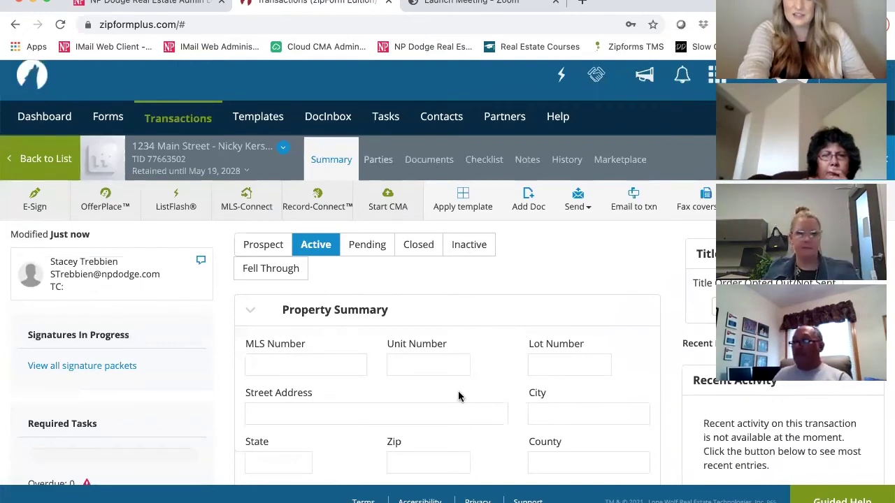
Open the NP Dodge Real Estate Cover Sheet from the transaction's Documents tab.
left_click(446, 162)
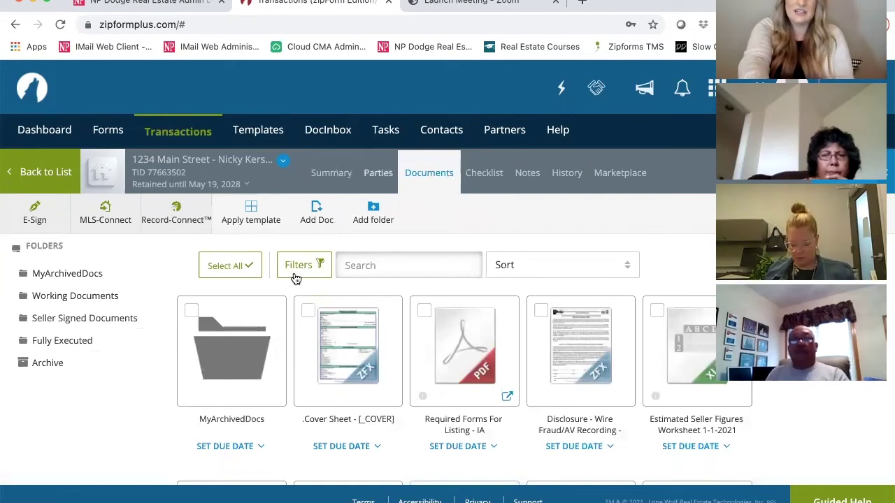
scroll(296, 278, "down", 1)
scroll(35, 264, "down", 1)
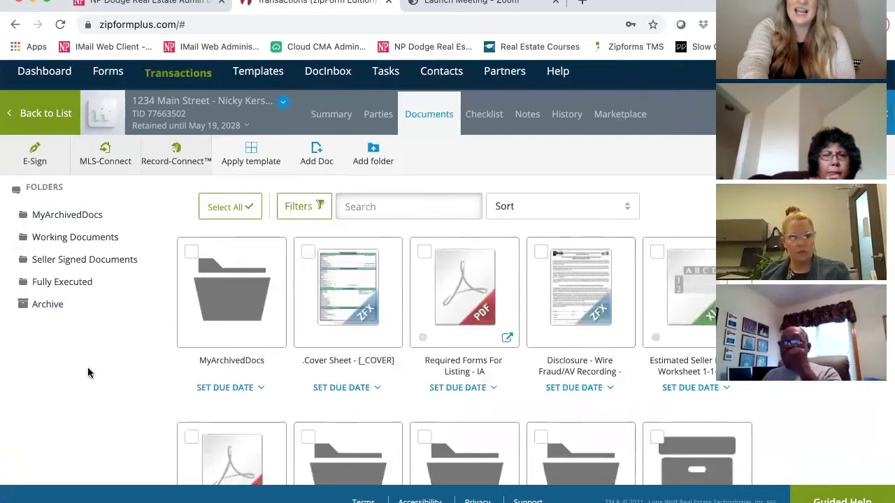
left_click(364, 289)
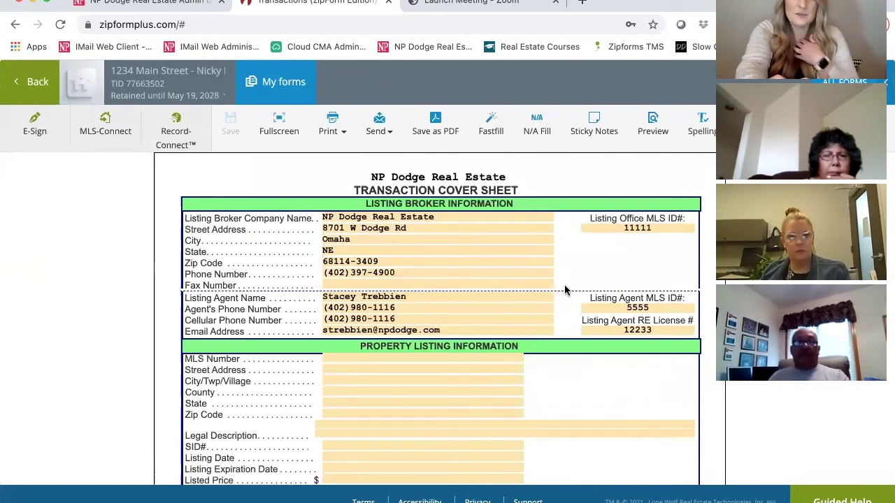
Scroll down through the cover sheet form.
scroll(549, 285, "down", 1)
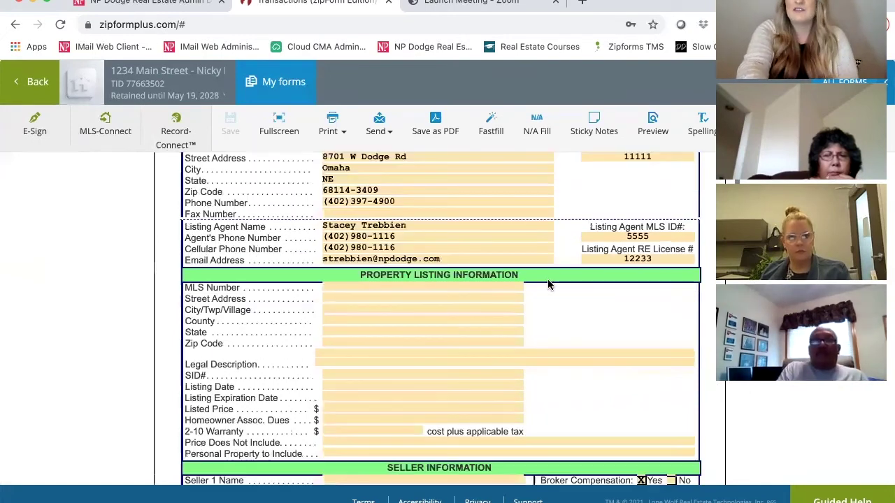
scroll(436, 232, "down", 1)
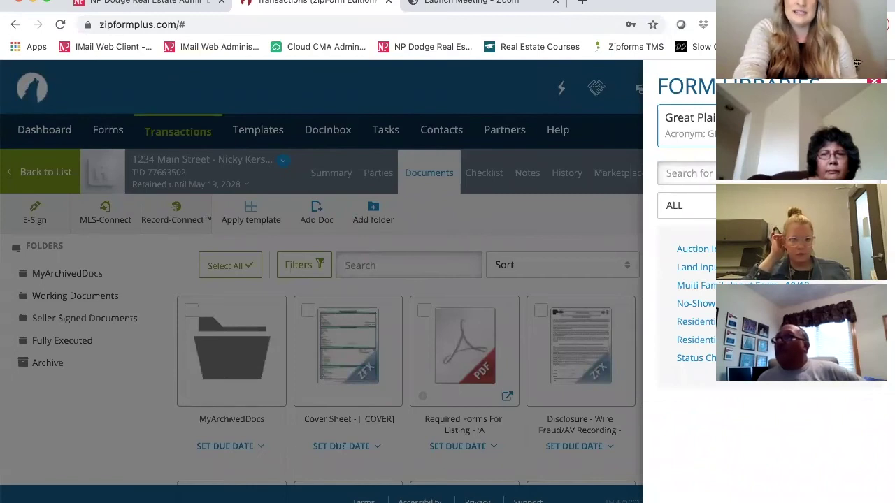
Switch the Form Libraries panel to the [NPDODGE] library.
left_click(695, 267)
left_click(696, 321)
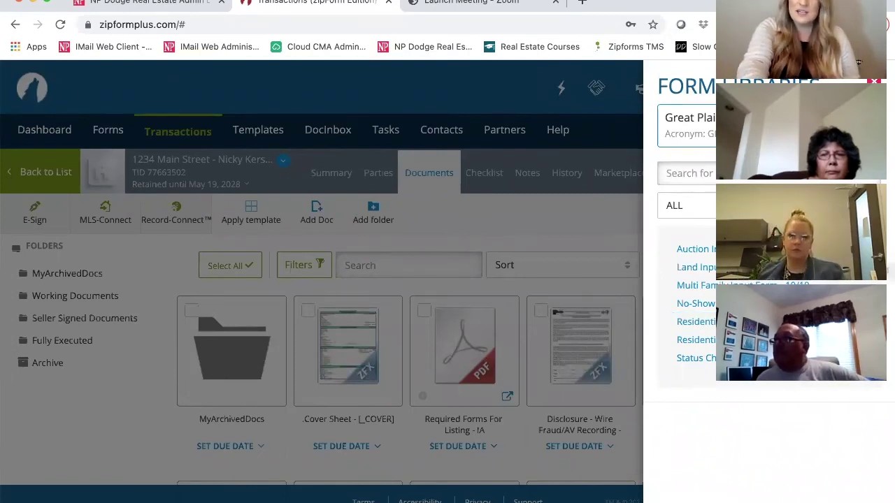
left_click(685, 205)
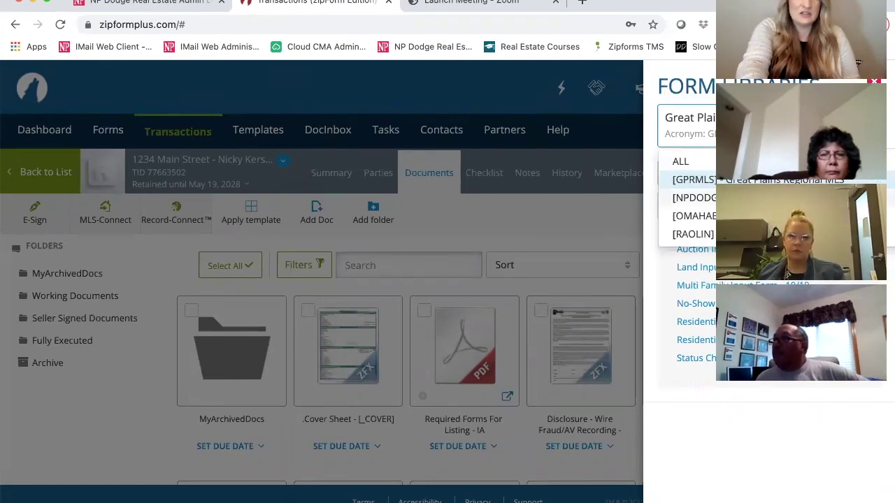
left_click(693, 198)
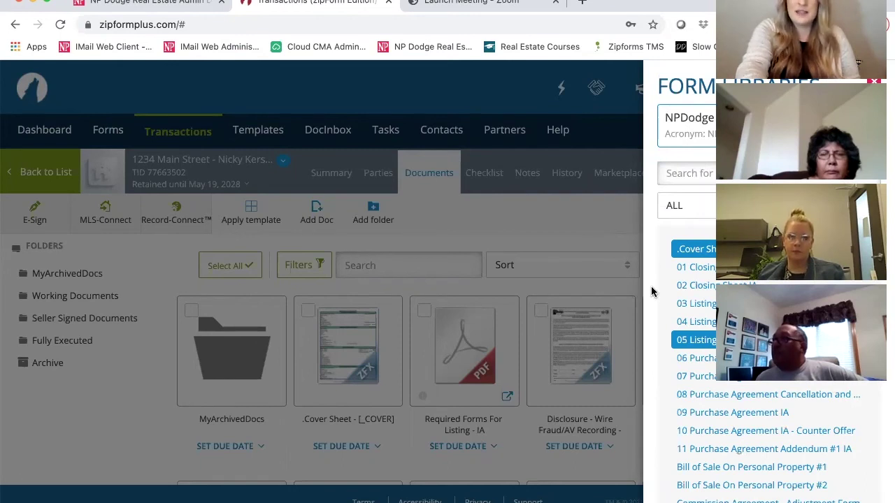
Scroll through the NPDodge forms down to the Pre-Closing and Z Purchase Agreement forms.
scroll(652, 318, "down", 1)
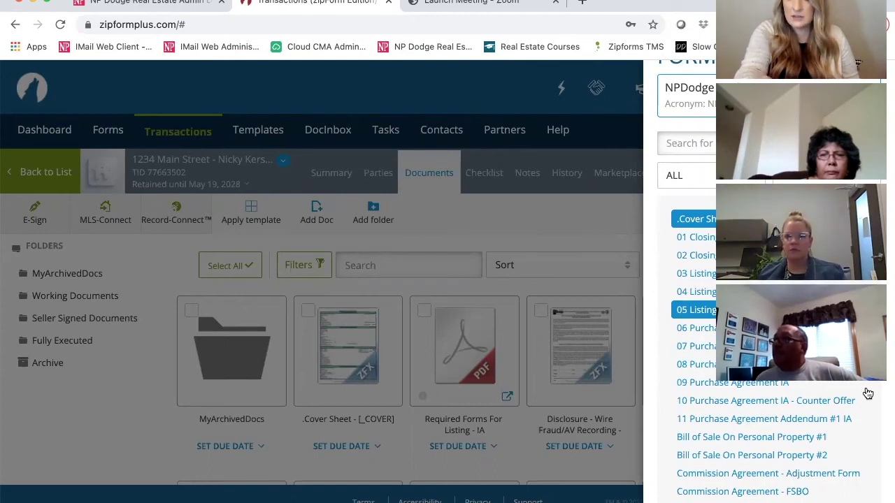
scroll(867, 393, "down", 1)
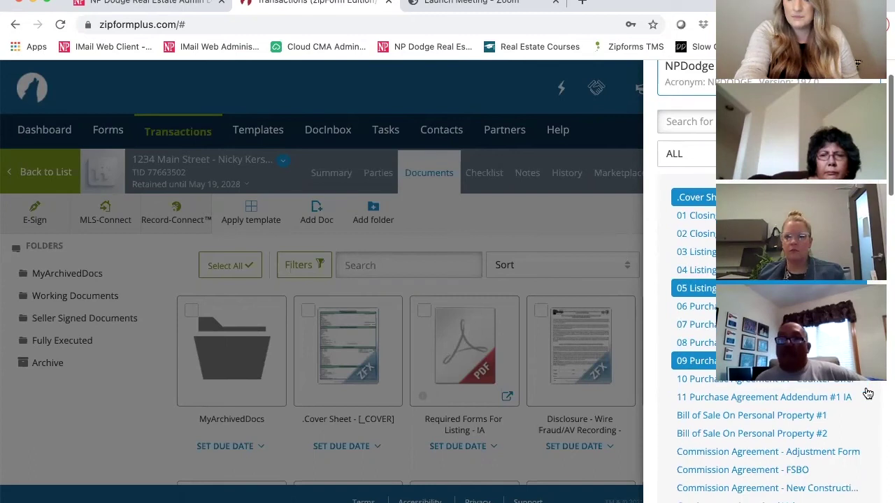
scroll(868, 394, "down", 5)
scroll(866, 388, "down", 2)
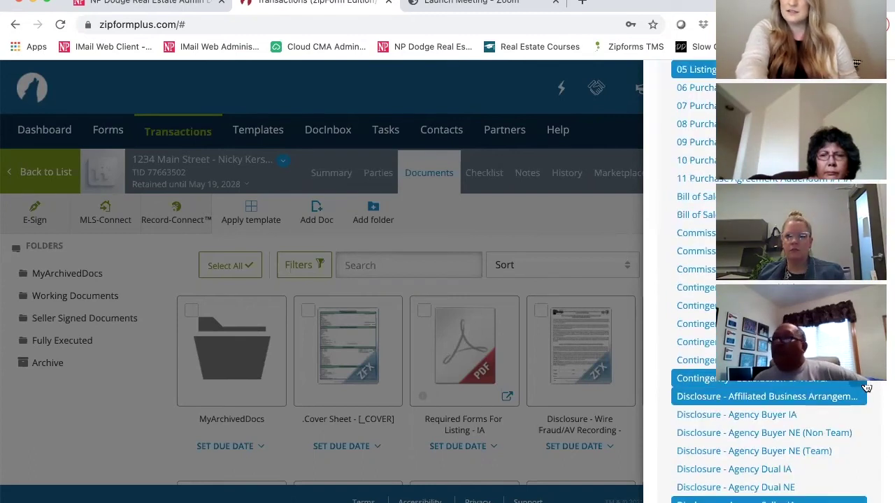
scroll(867, 388, "down", 3)
scroll(866, 388, "down", 8)
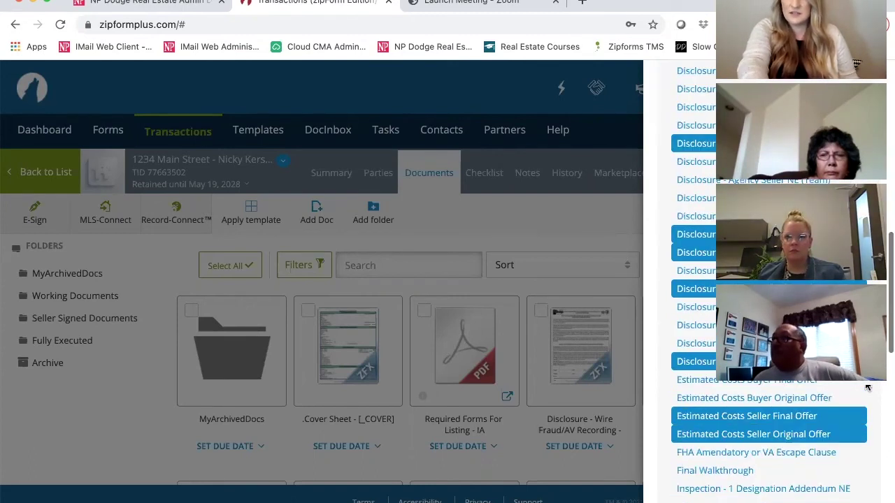
scroll(867, 388, "down", 6)
scroll(866, 388, "down", 1)
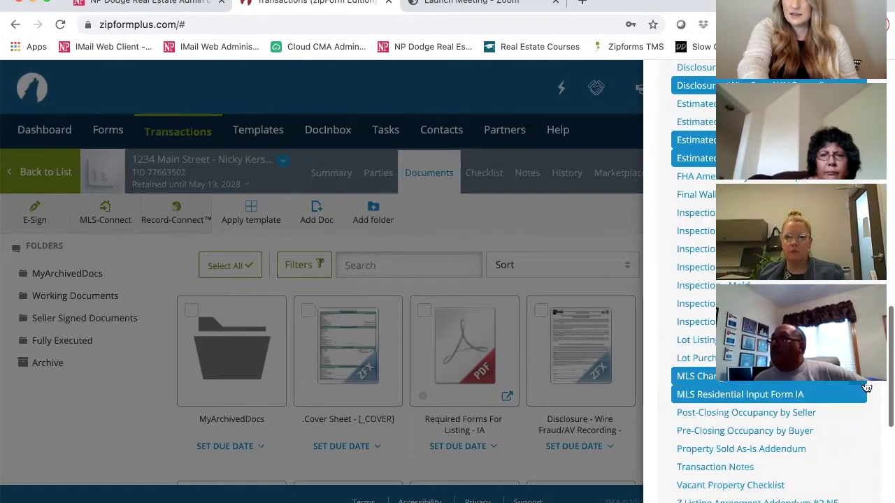
scroll(866, 388, "down", 5)
scroll(867, 388, "down", 1)
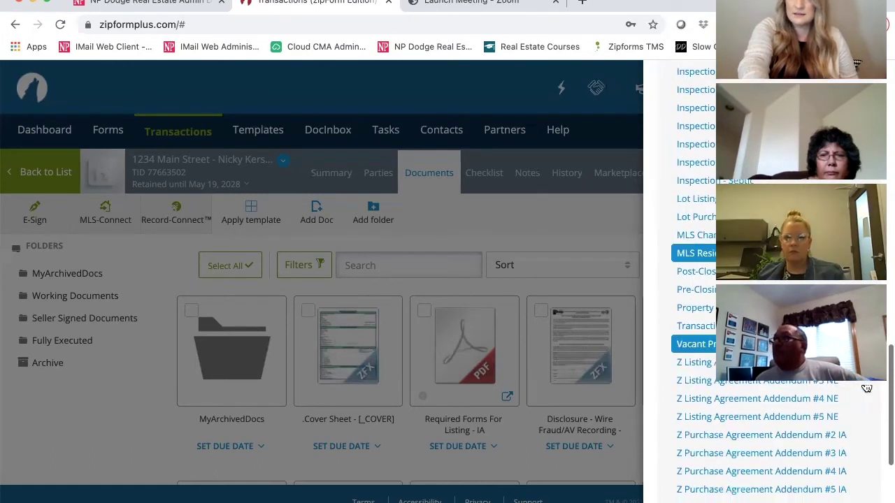
scroll(866, 388, "down", 3)
scroll(867, 387, "down", 1)
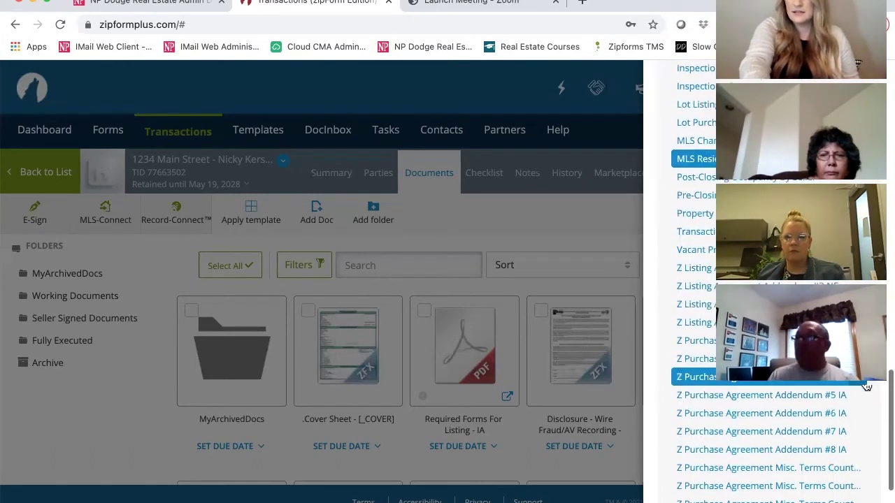
scroll(867, 386, "down", 3)
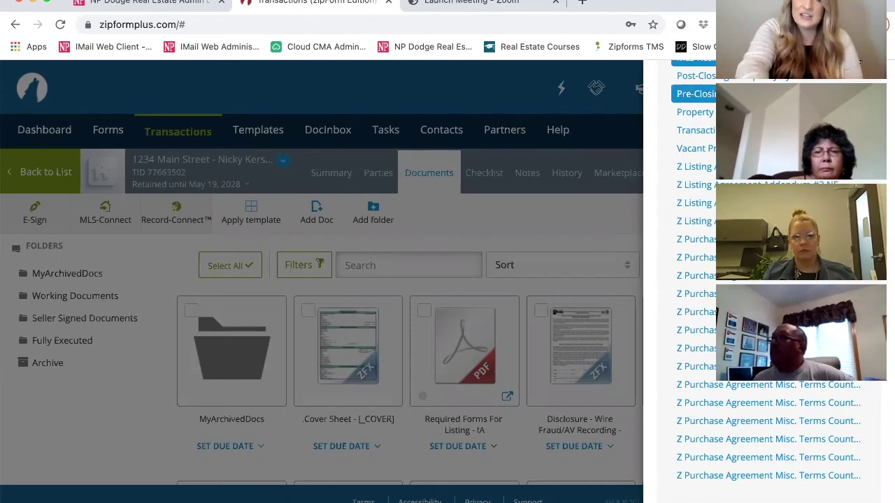
Scroll up the form library and select, then deselect, the 04 Listing Agreement Addendum form.
scroll(696, 193, "up", 3)
scroll(695, 193, "up", 9)
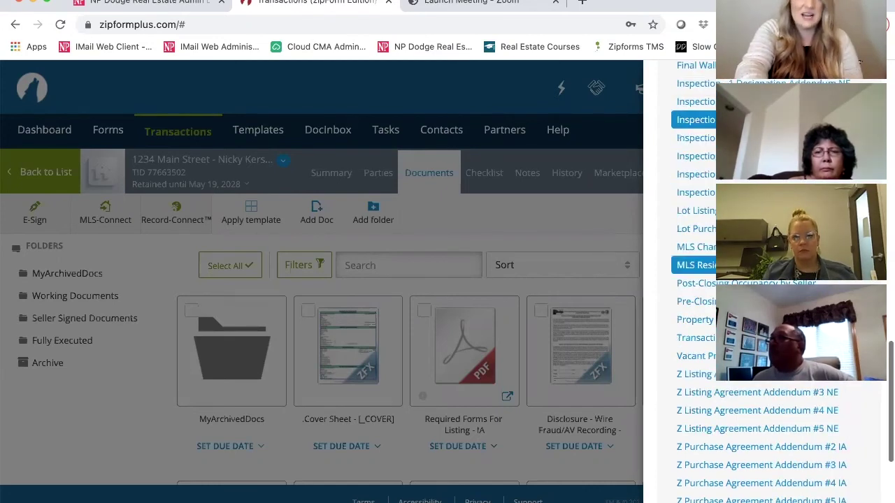
scroll(695, 192, "up", 6)
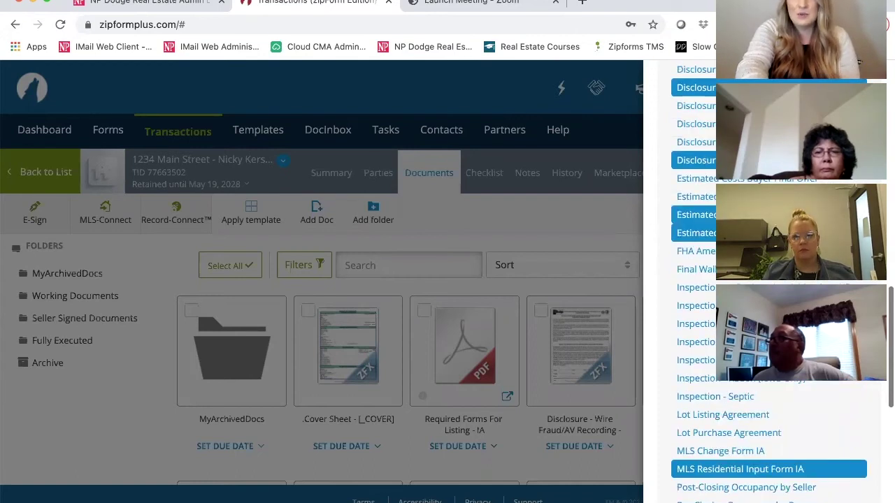
scroll(695, 193, "up", 4)
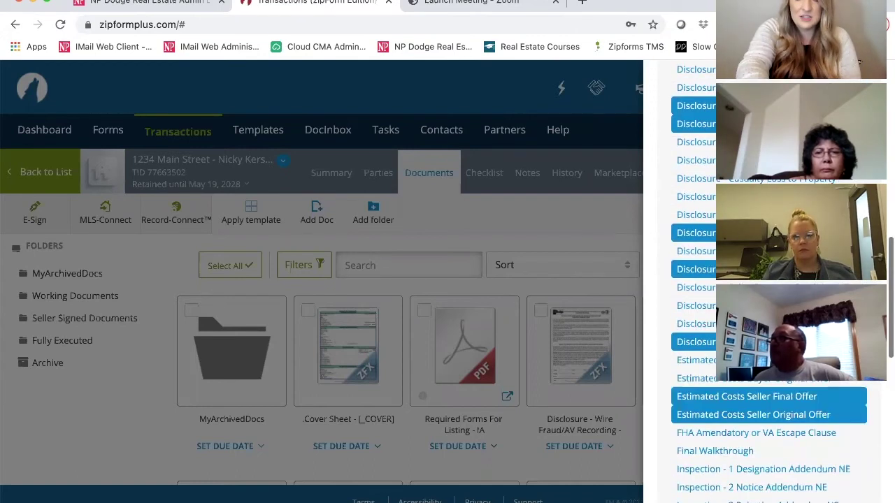
scroll(695, 193, "up", 1)
scroll(696, 193, "up", 3)
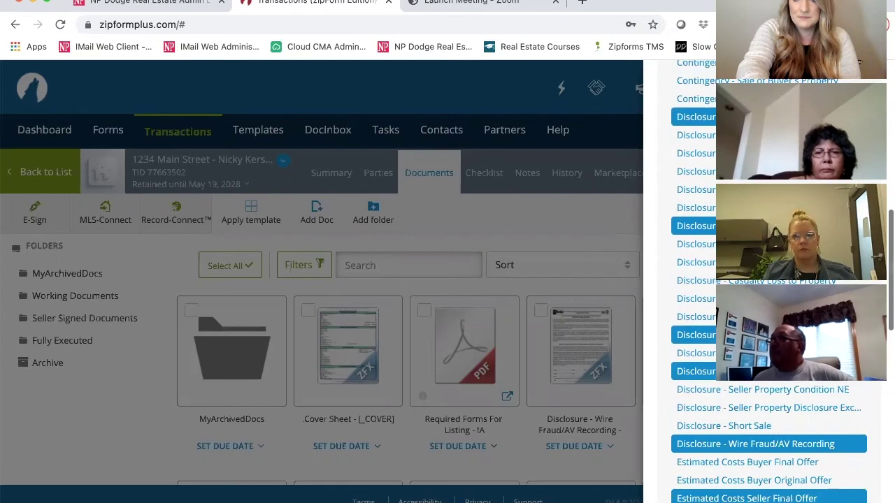
scroll(695, 193, "up", 3)
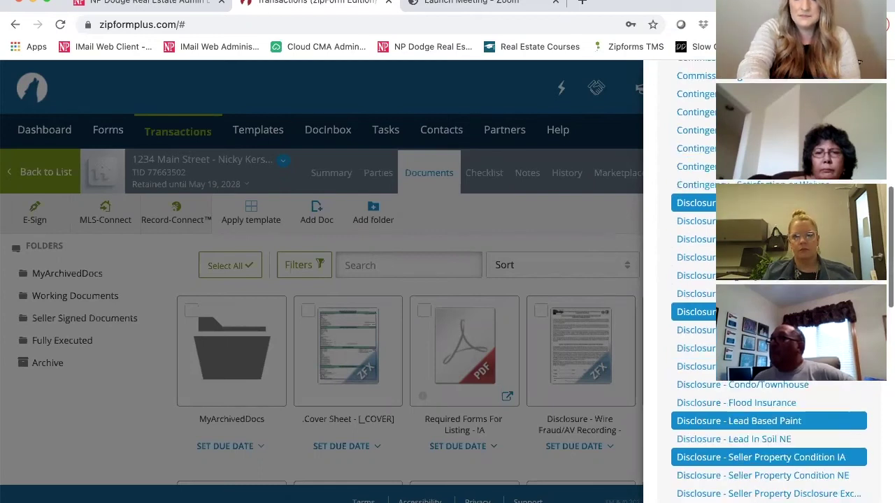
scroll(695, 192, "up", 7)
scroll(695, 193, "up", 1)
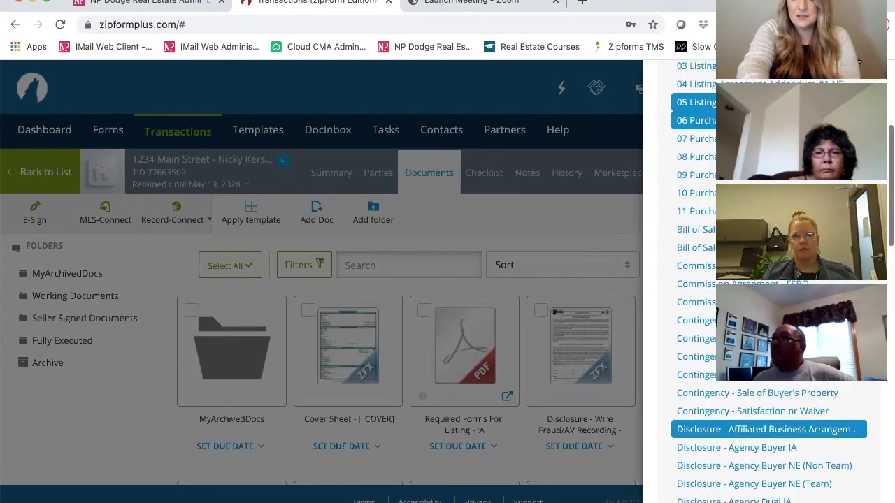
scroll(701, 183, "up", 3)
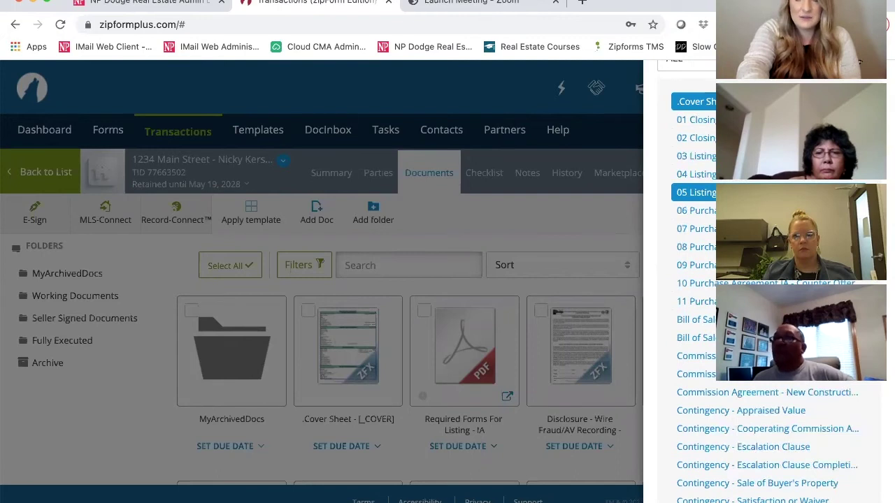
left_click(766, 174)
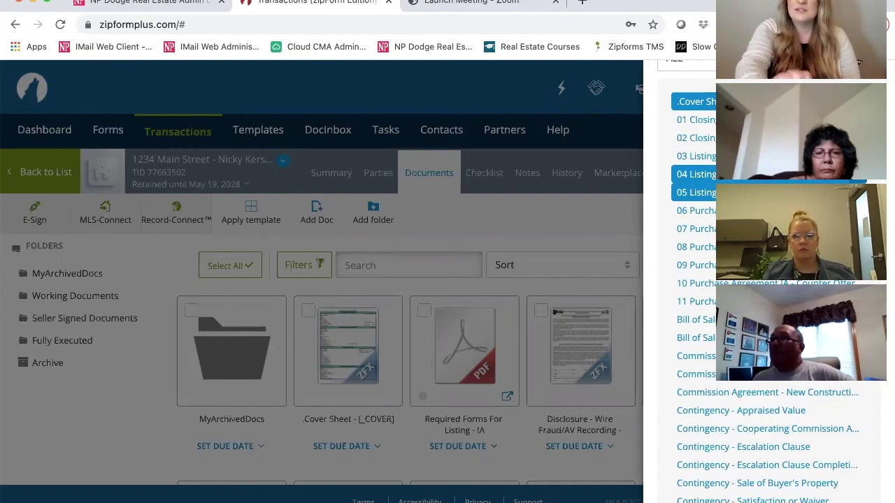
left_click(766, 174)
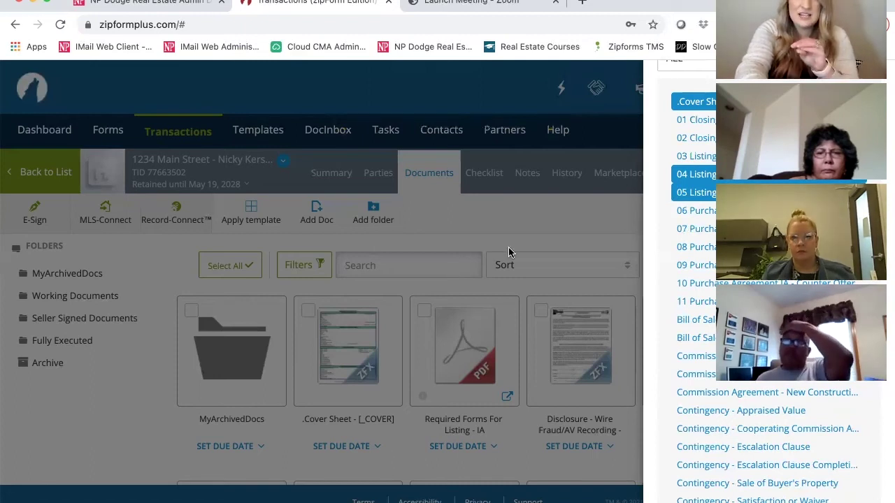
Close the form library and find the 04 Listing Agreement Addendum tile in the 1234 Main Street documents.
left_click(542, 213)
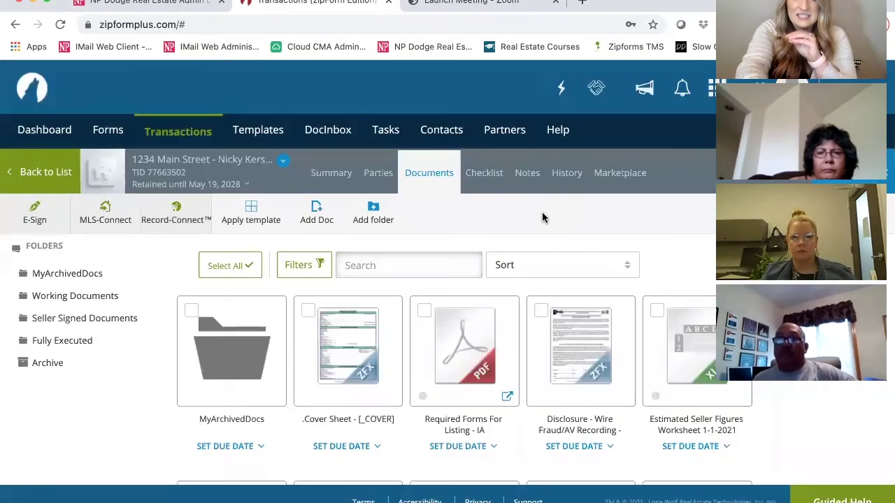
scroll(542, 213, "down", 1)
scroll(542, 218, "down", 3)
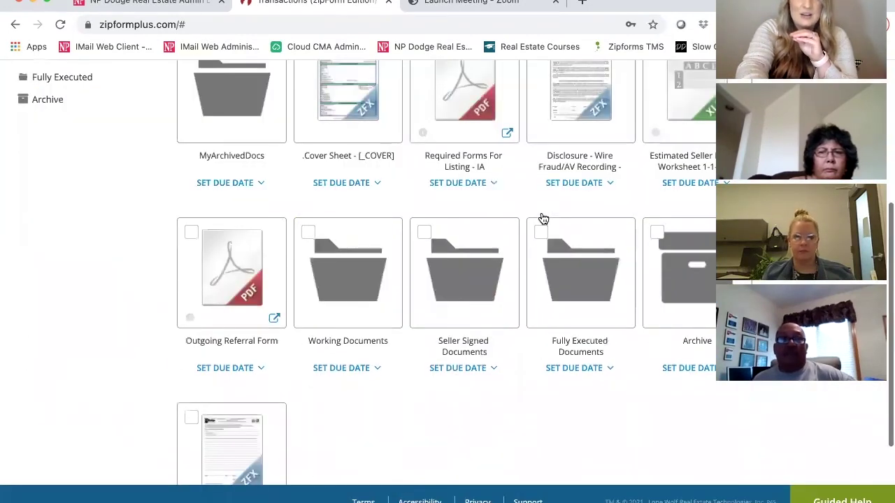
scroll(256, 260, "down", 2)
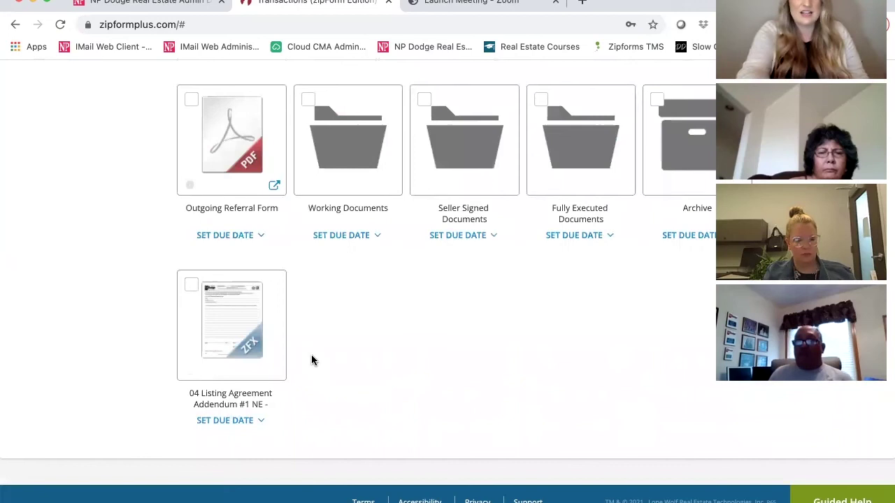
scroll(709, 315, "up", 5)
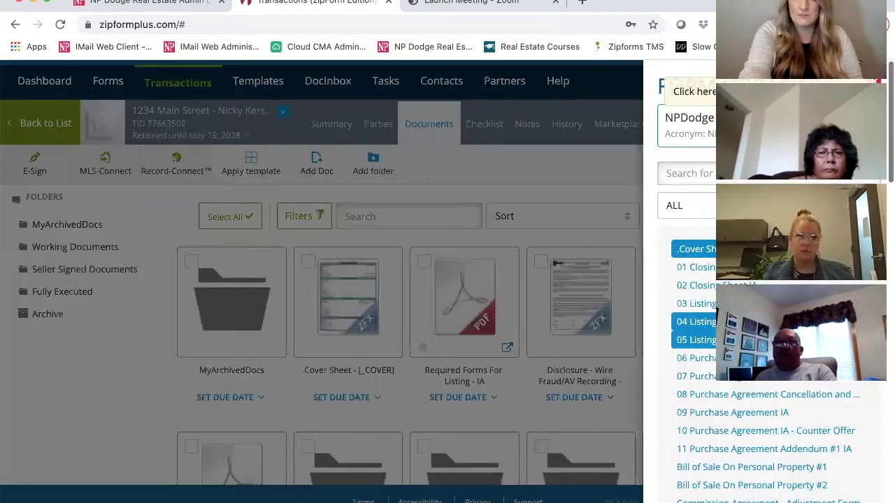
Add 02 Closing Sheet IA from the form library and locate its new tile beside the addendum.
scroll(698, 356, "down", 2)
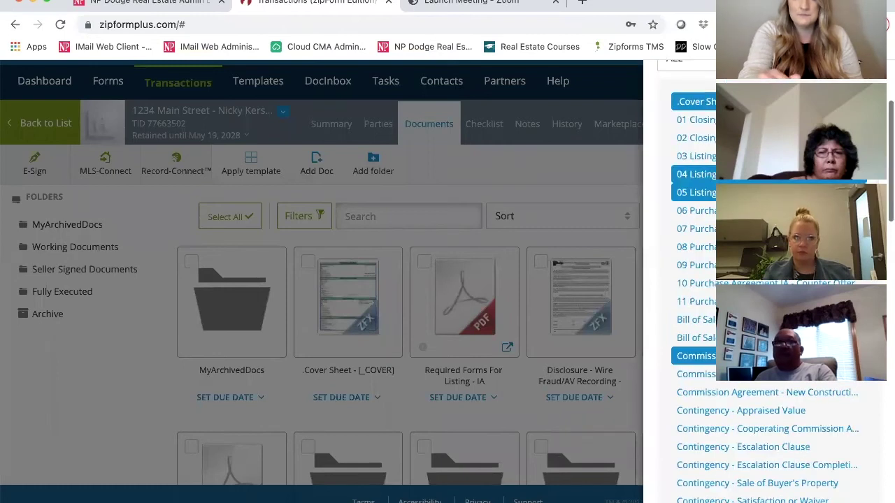
left_click(734, 138)
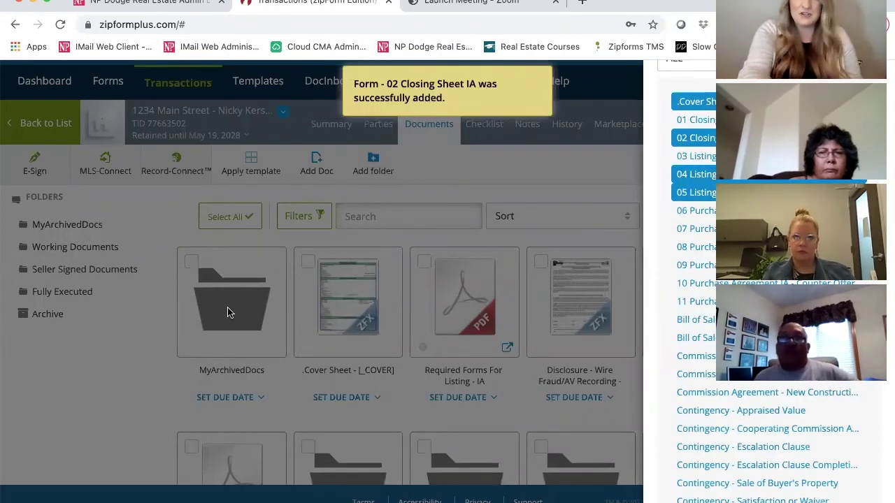
left_click(363, 375)
scroll(362, 378, "down", 2)
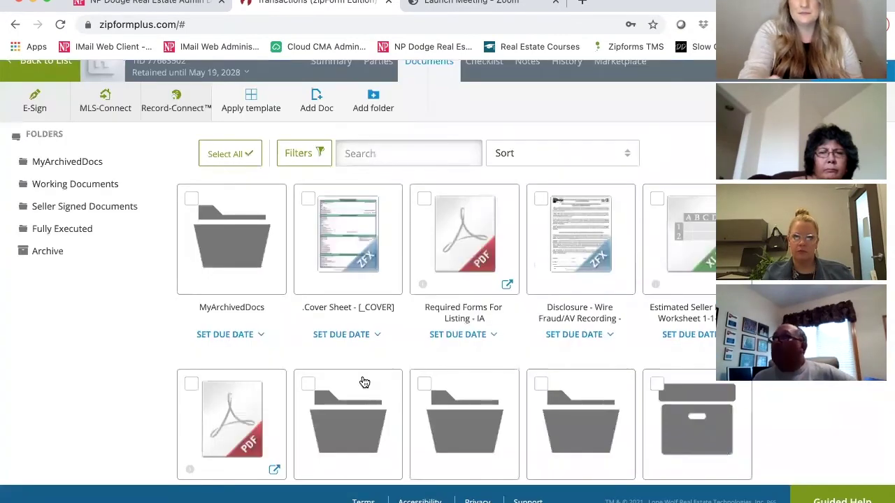
scroll(363, 382, "down", 4)
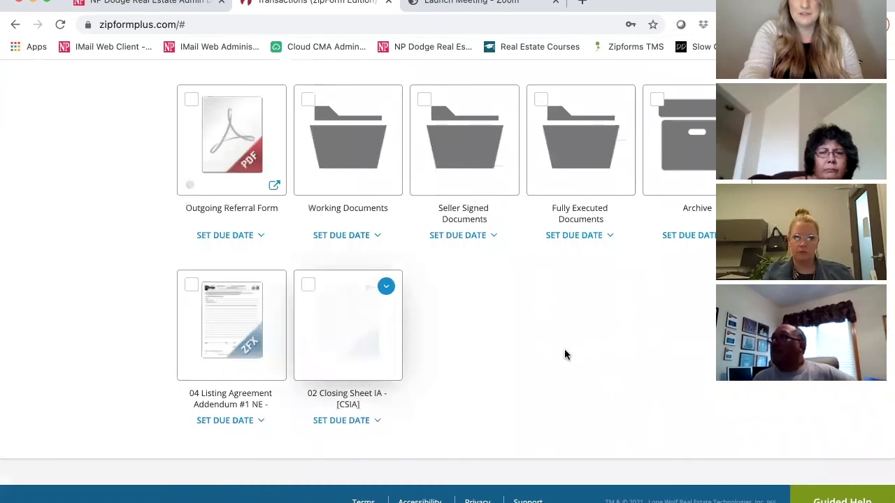
scroll(564, 354, "up", 1)
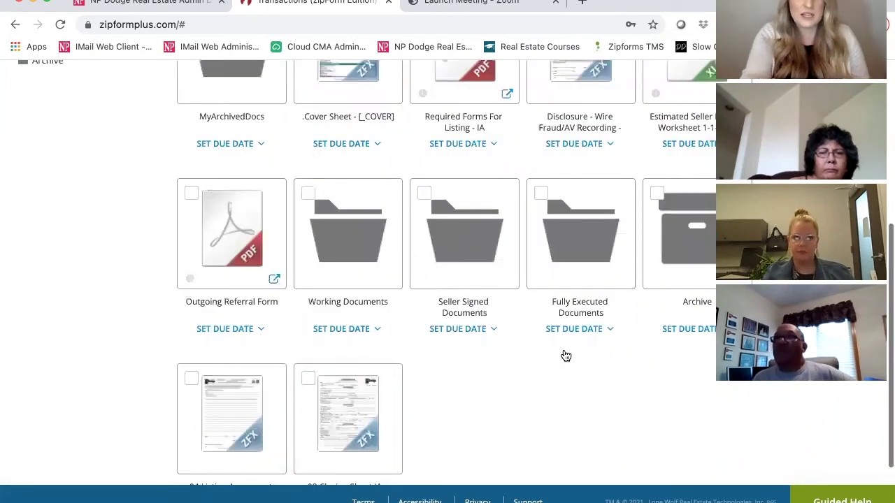
scroll(565, 355, "up", 1)
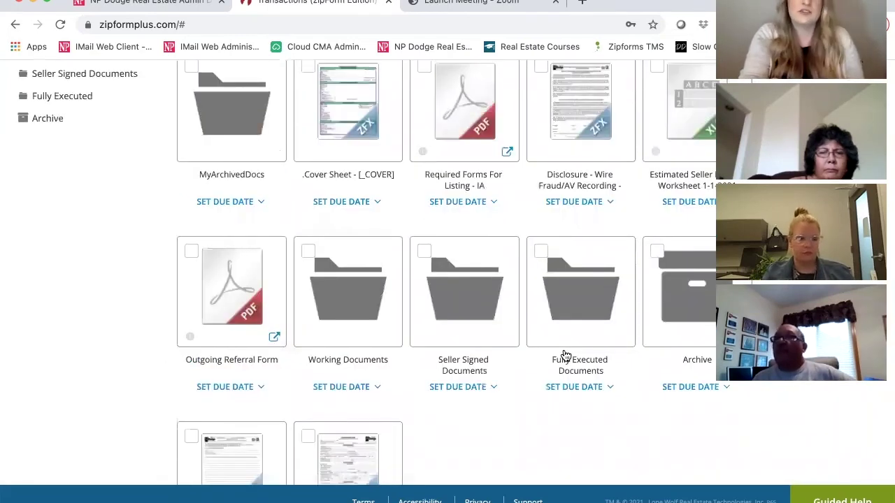
scroll(564, 355, "up", 2)
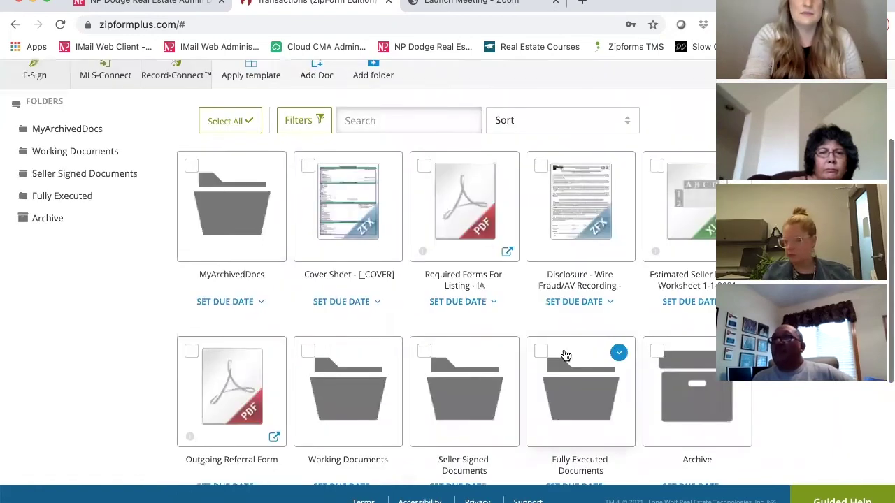
scroll(565, 354, "up", 1)
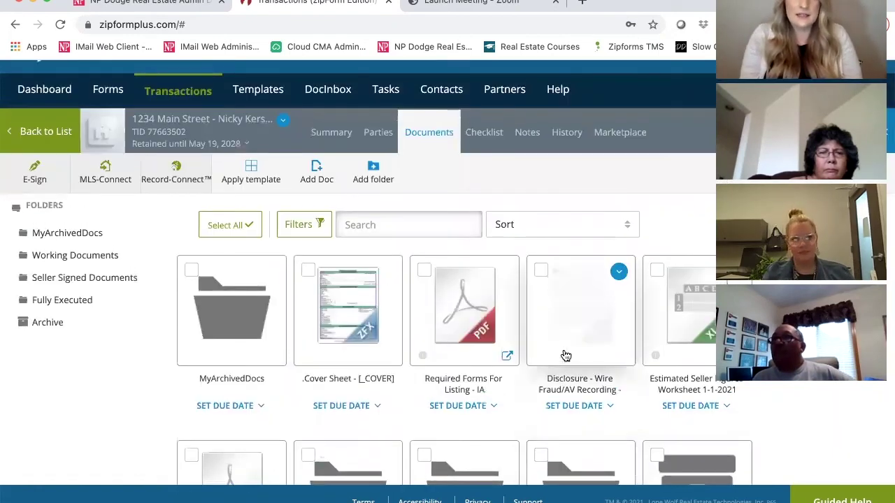
Return from the 1234 Main Street documents to the Transactions list of three active transactions.
left_click(46, 133)
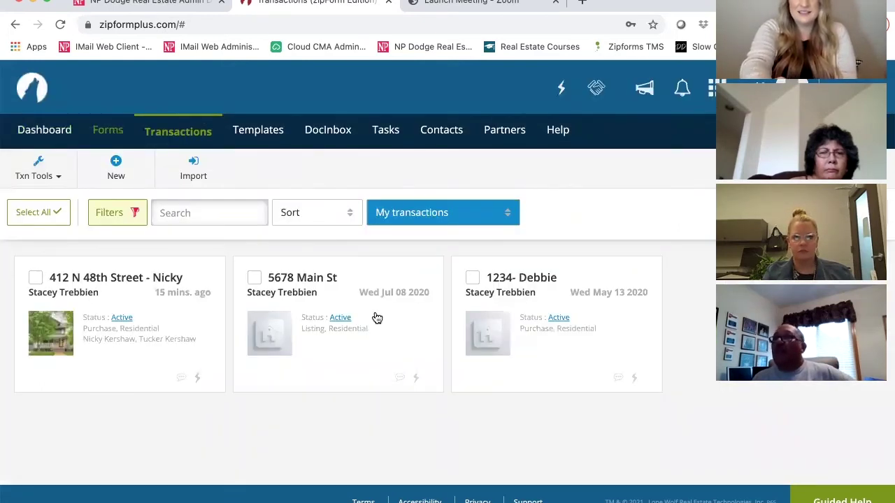
mouse_move(377, 318)
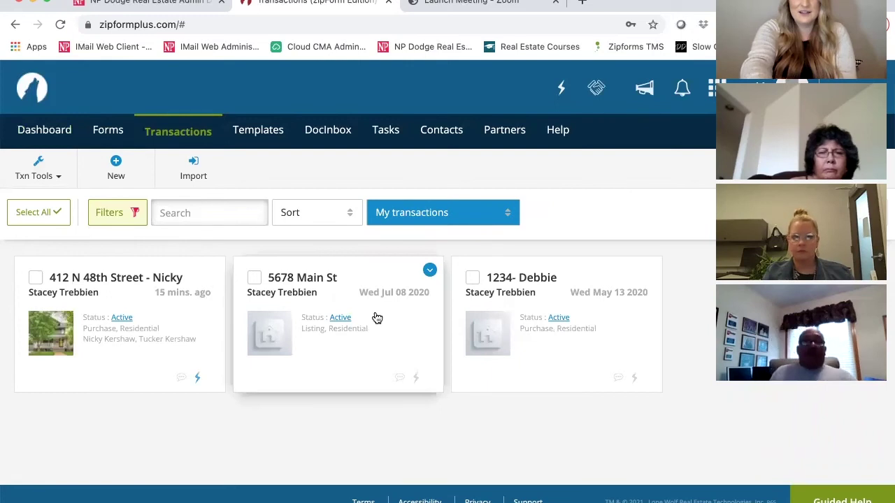
mouse_move(650, 320)
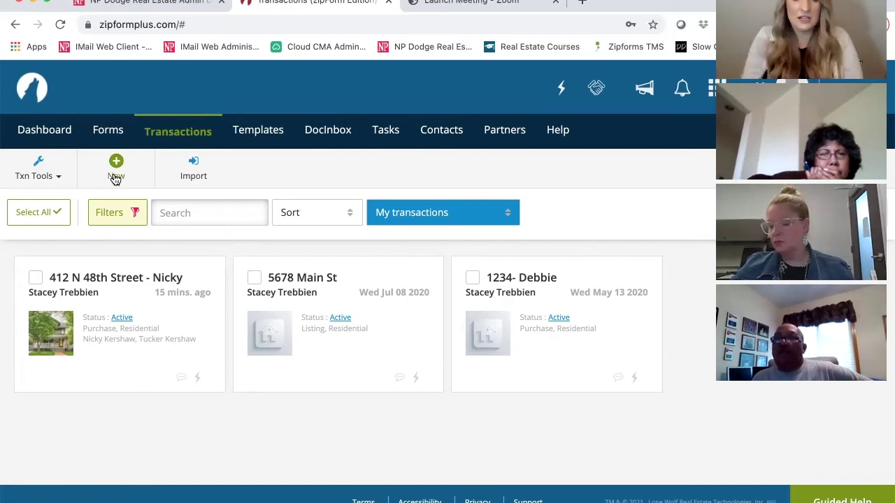
Create a new Purchase or Offer transaction named 'New Buyer' plus the agent's first name, category Residential.
left_click(115, 179)
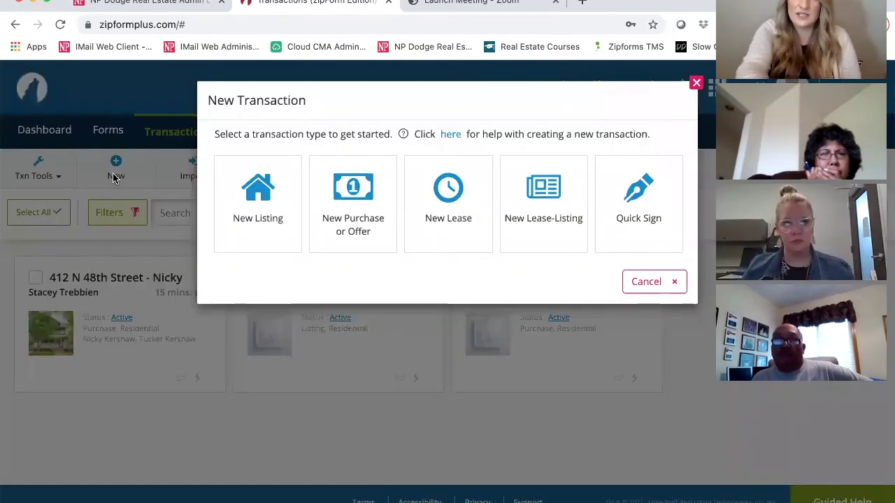
left_click(348, 212)
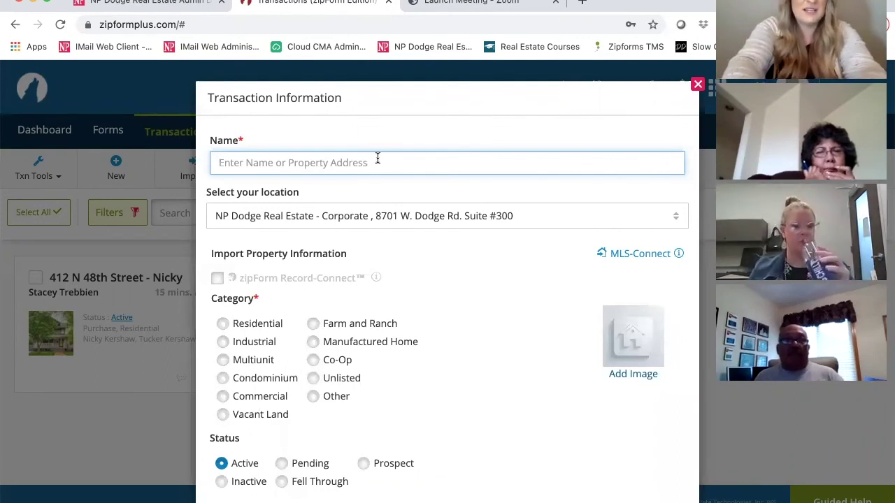
type("New St")
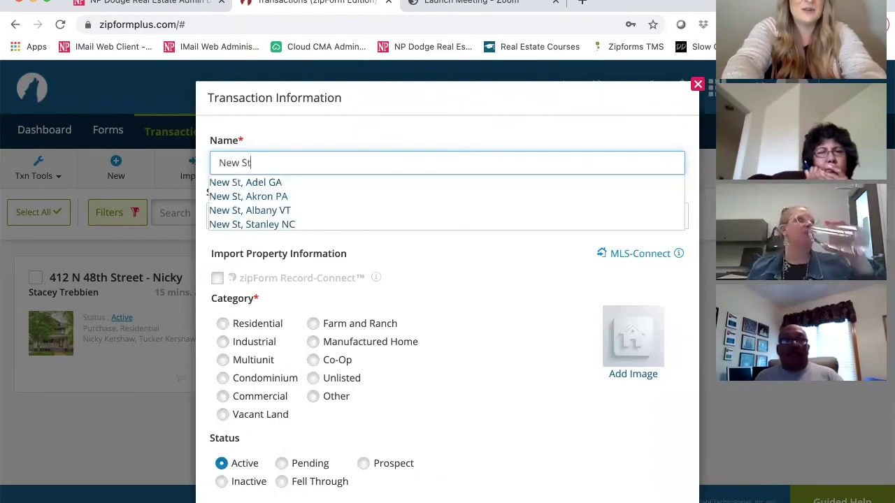
key("BackSpace")
key("BackSpace")
key("BackSpace")
type("Buyer")
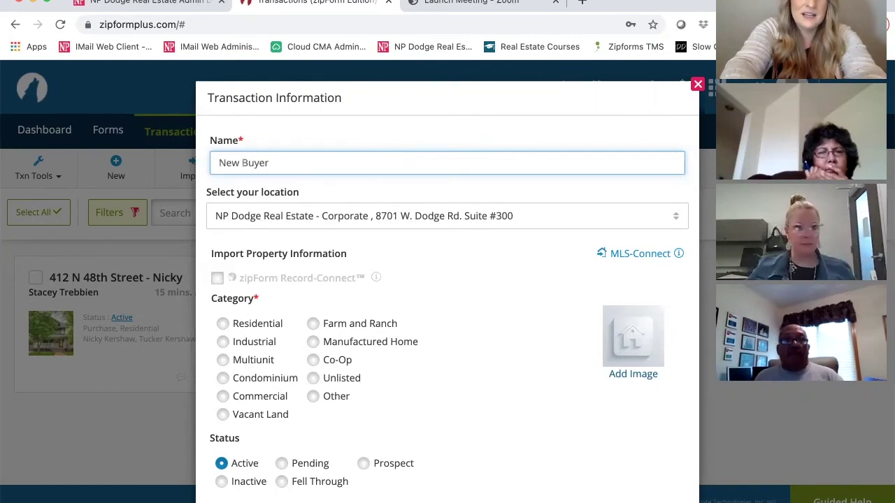
type(" Stacey")
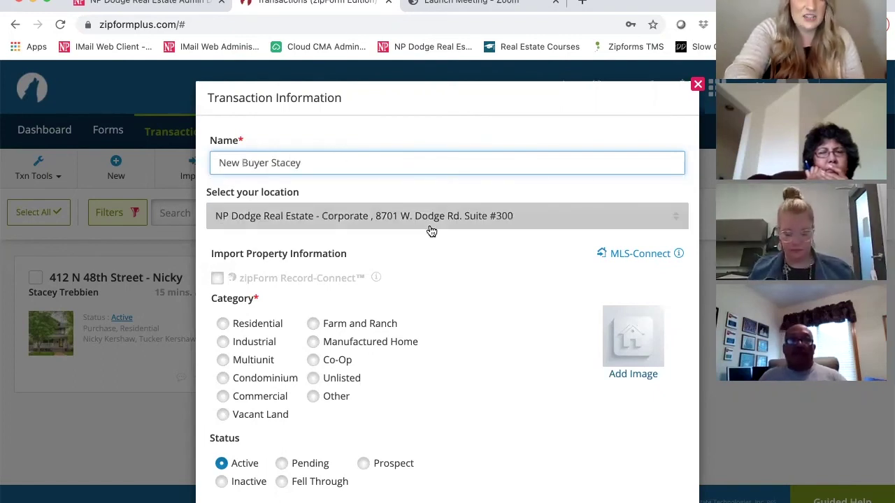
scroll(226, 224, "down", 3)
left_click(223, 232)
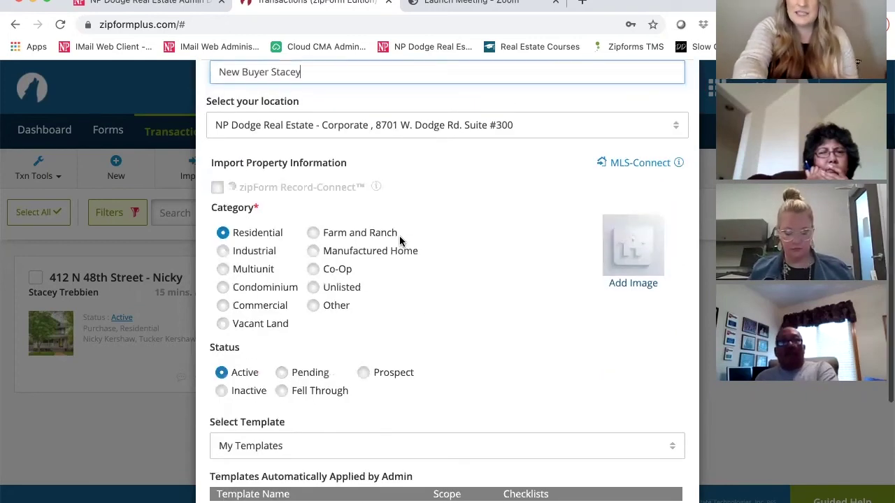
scroll(293, 272, "down", 5)
Choose Global - Purchase Packet NE 2021 from the Select Template list for the New Buyer transaction.
left_click(249, 277)
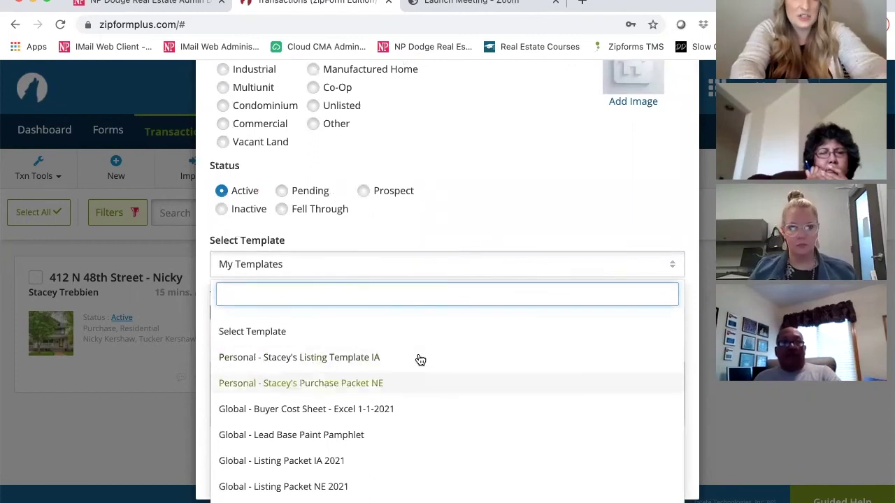
scroll(446, 382, "down", 3)
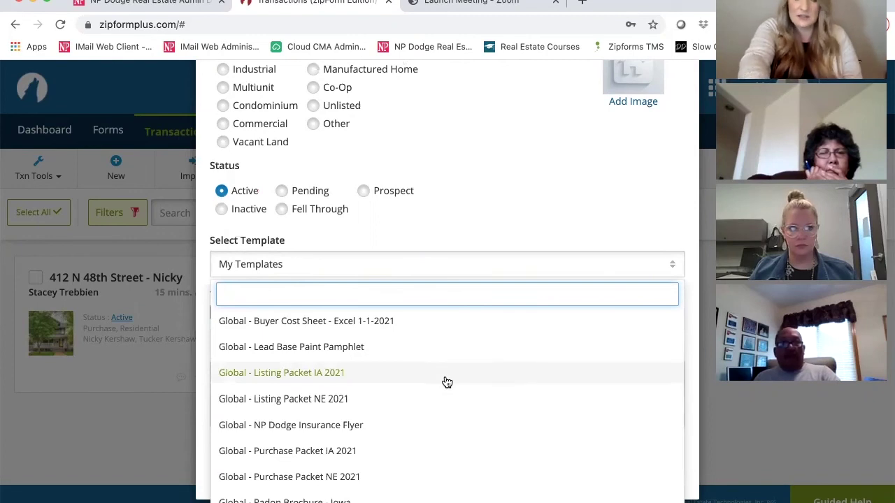
scroll(446, 382, "down", 2)
scroll(446, 382, "down", 1)
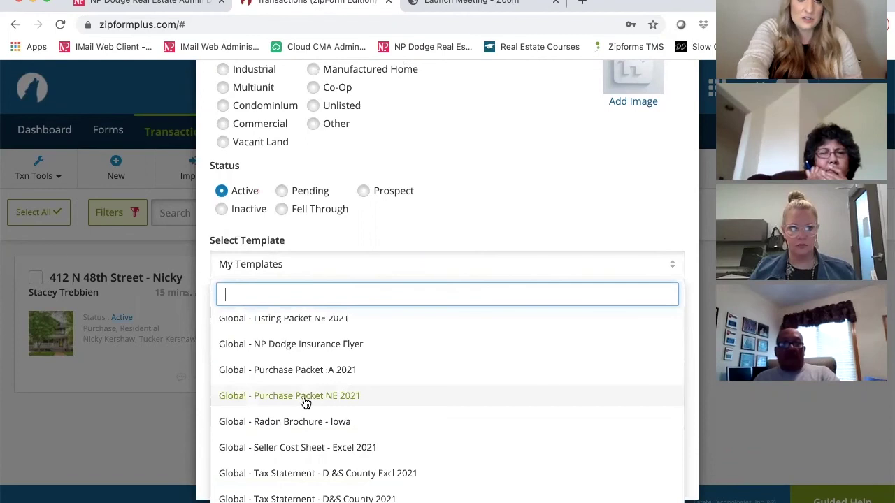
left_click(304, 396)
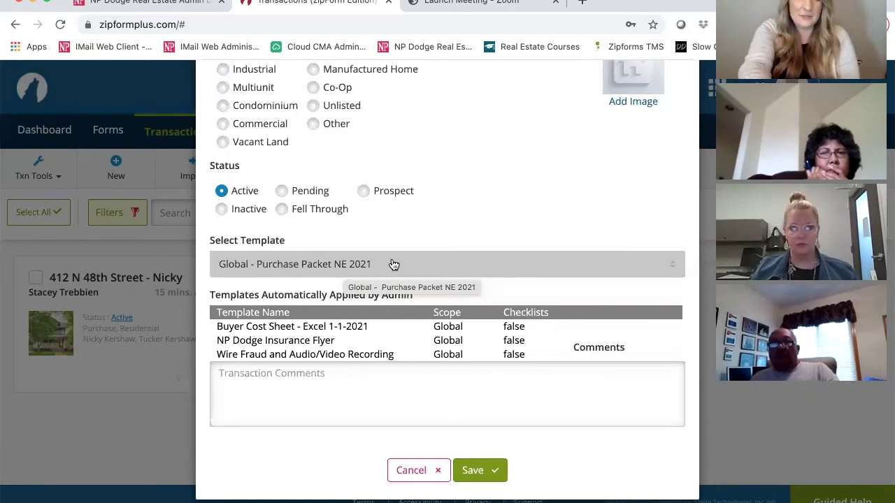
scroll(509, 270, "down", 1)
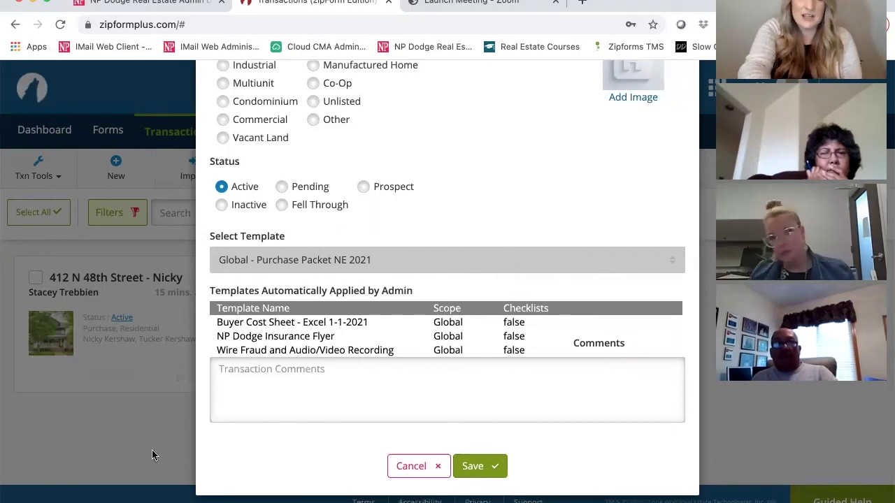
left_click(467, 474)
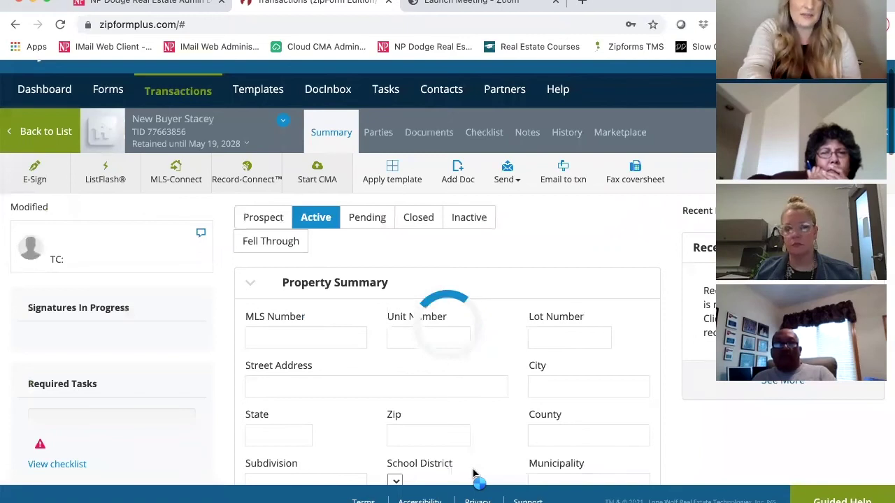
left_click(434, 139)
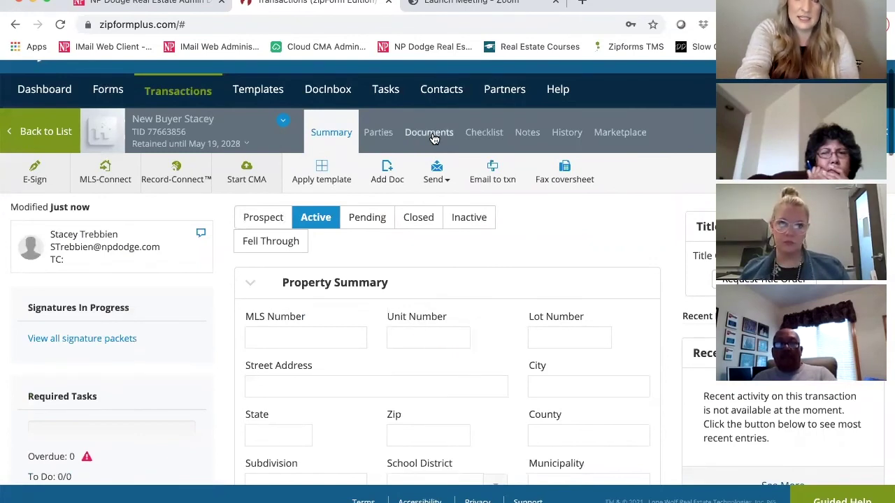
left_click(434, 139)
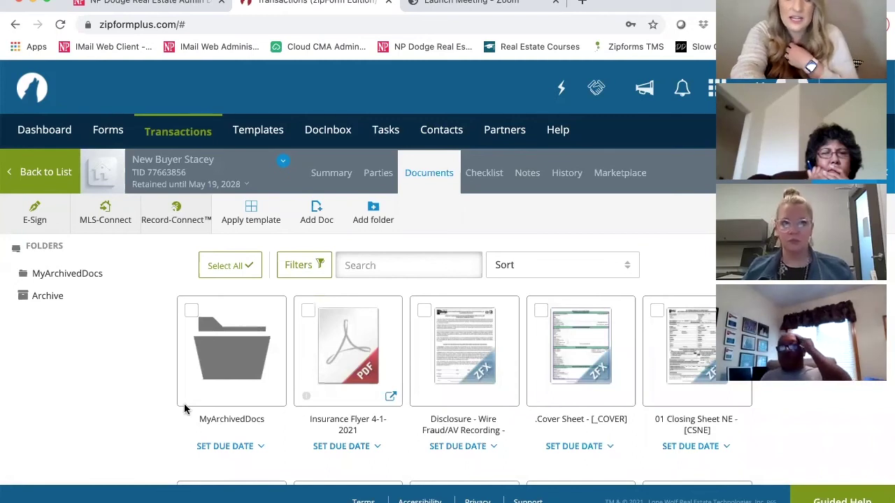
scroll(607, 415, "down", 3)
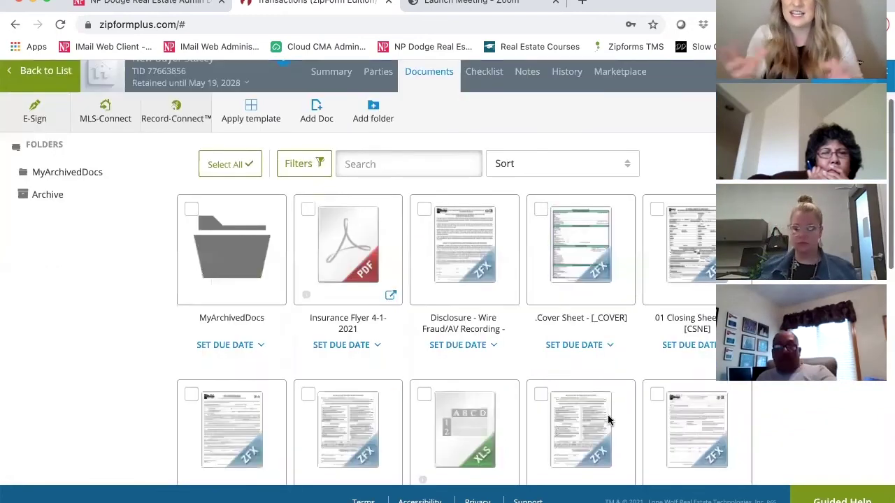
scroll(607, 414, "down", 1)
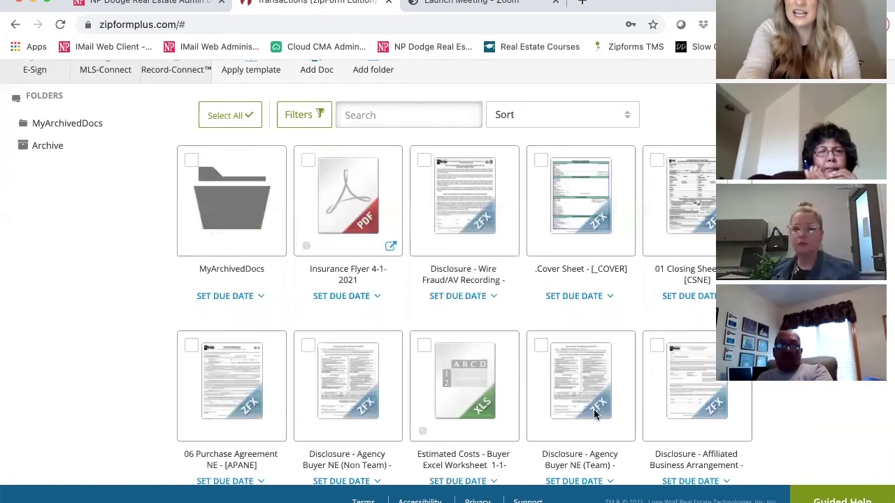
left_click(578, 213)
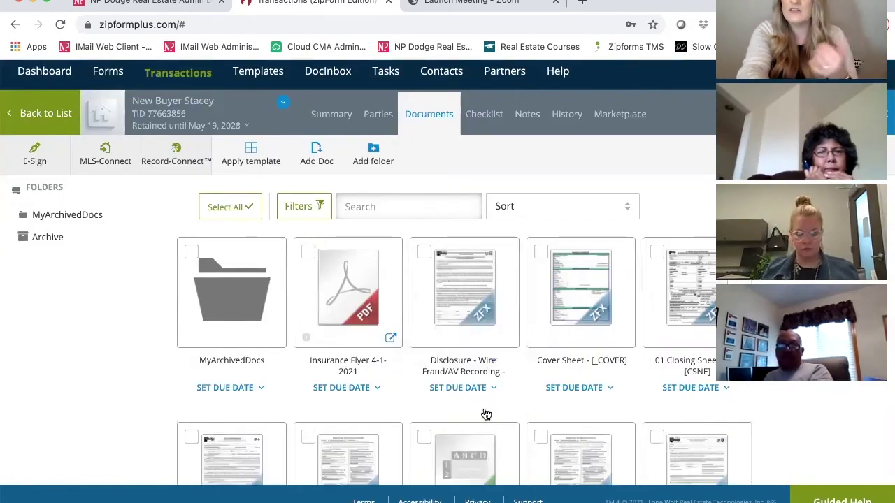
scroll(485, 414, "down", 3)
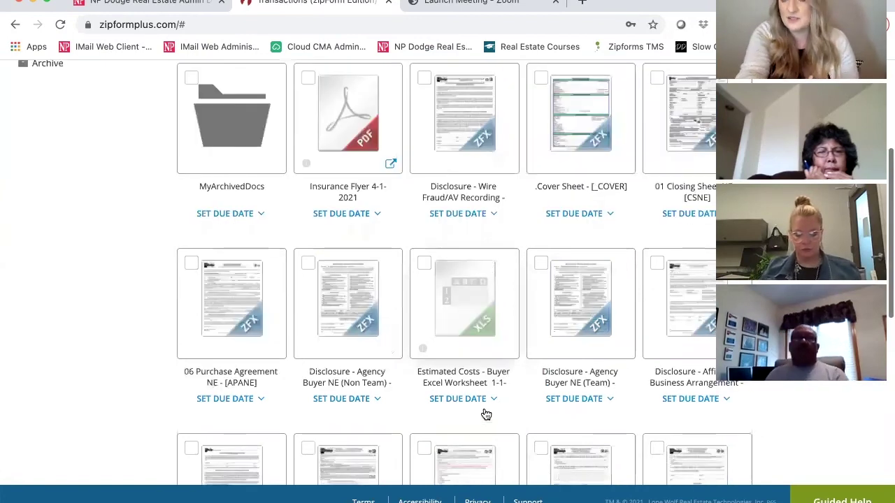
scroll(485, 414, "down", 2)
scroll(486, 414, "down", 1)
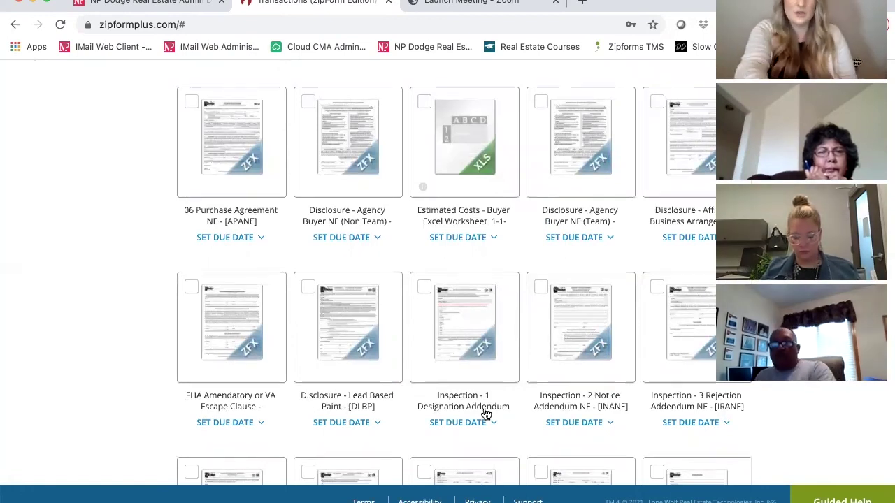
scroll(486, 414, "down", 2)
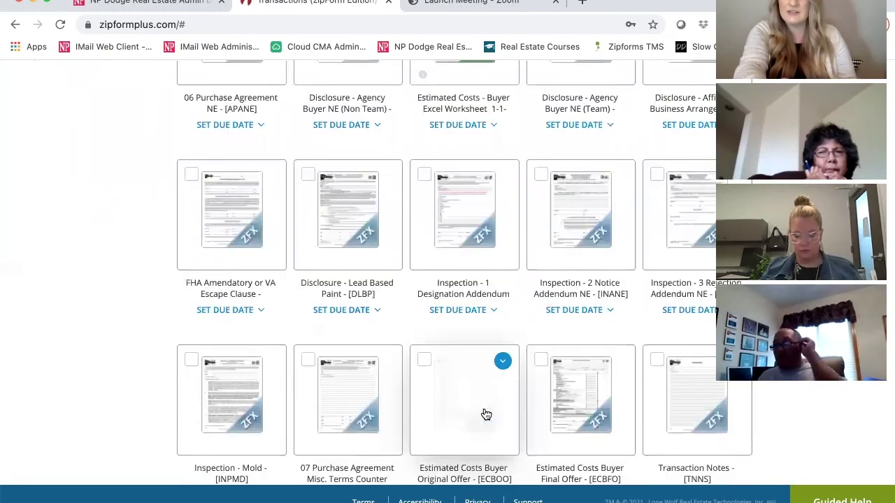
scroll(482, 412, "down", 1)
scroll(140, 260, "down", 1)
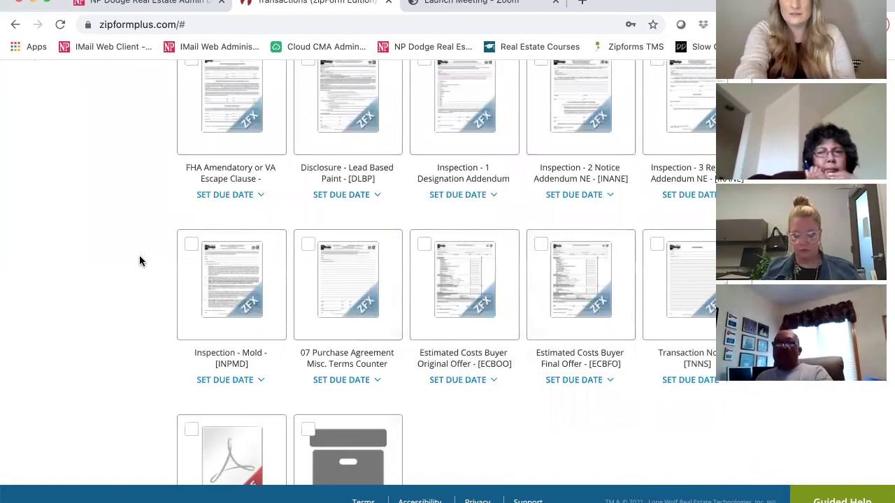
scroll(139, 259, "up", 3)
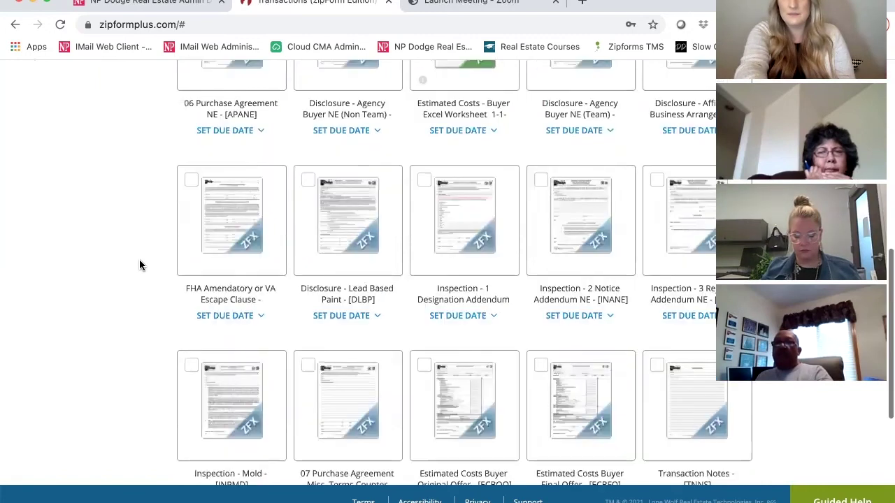
scroll(153, 289, "up", 2)
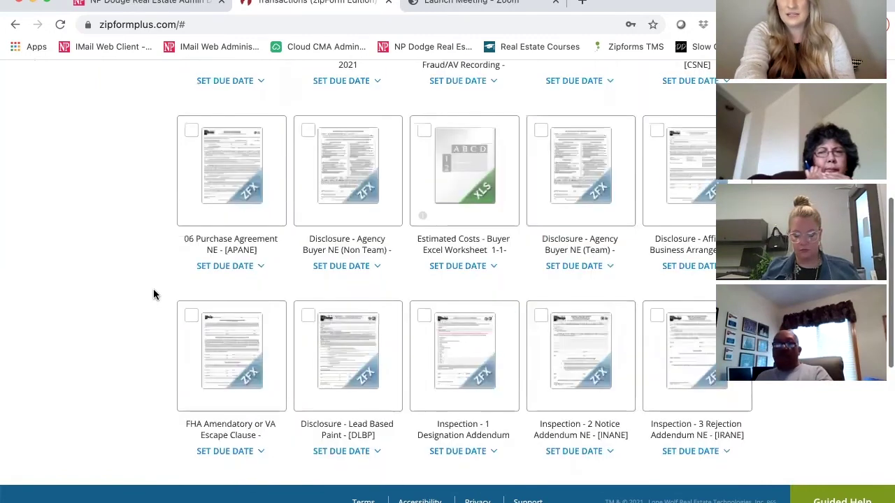
scroll(153, 288, "up", 1)
scroll(165, 273, "up", 3)
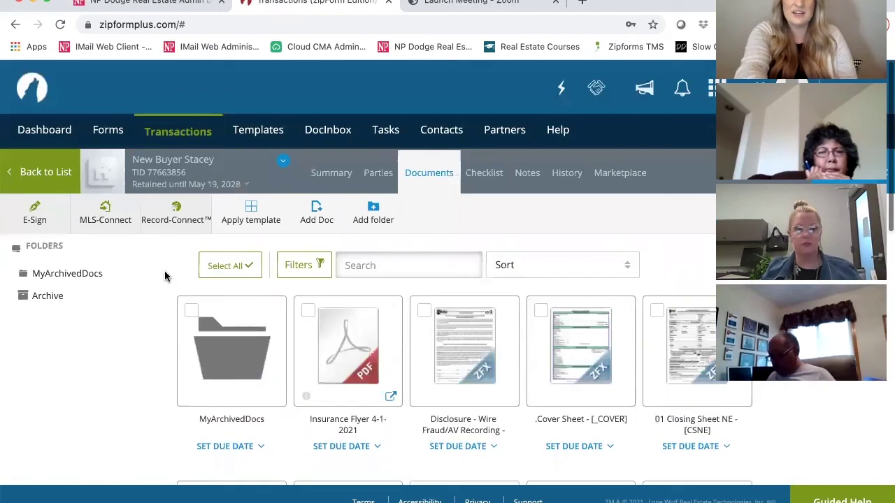
Go back from the New Buyer transaction to the Transactions list.
left_click(178, 133)
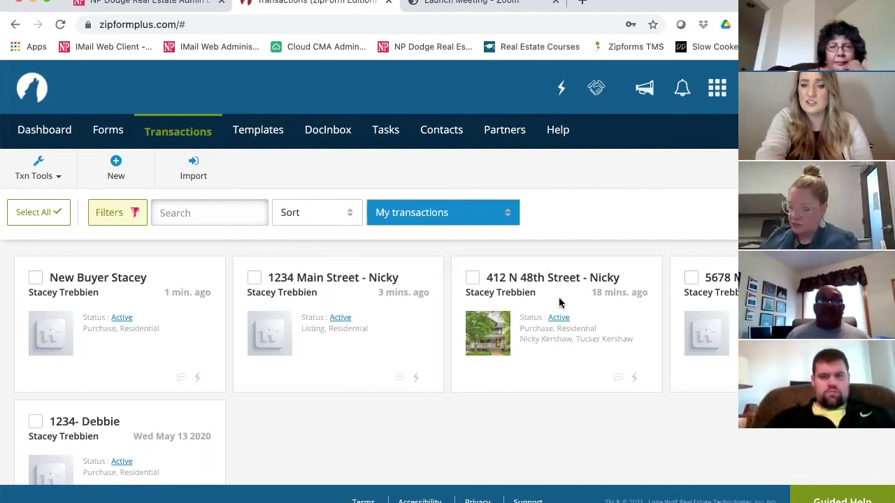
left_click(510, 338)
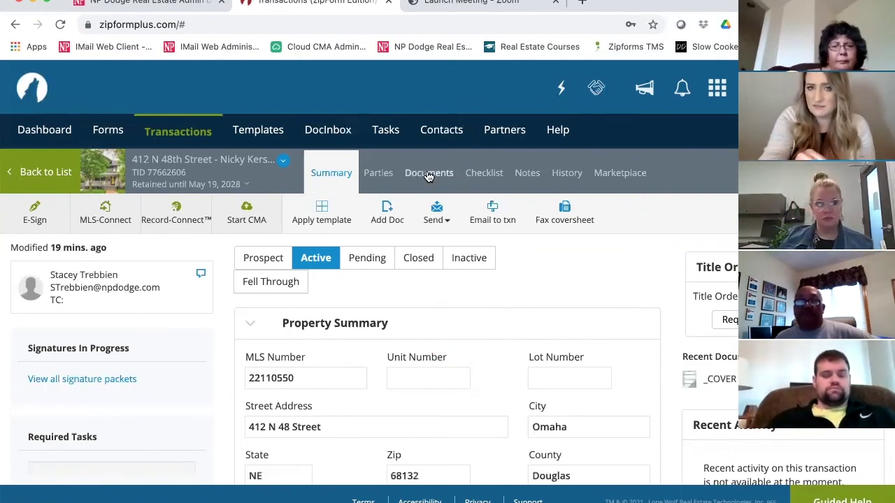
left_click(427, 174)
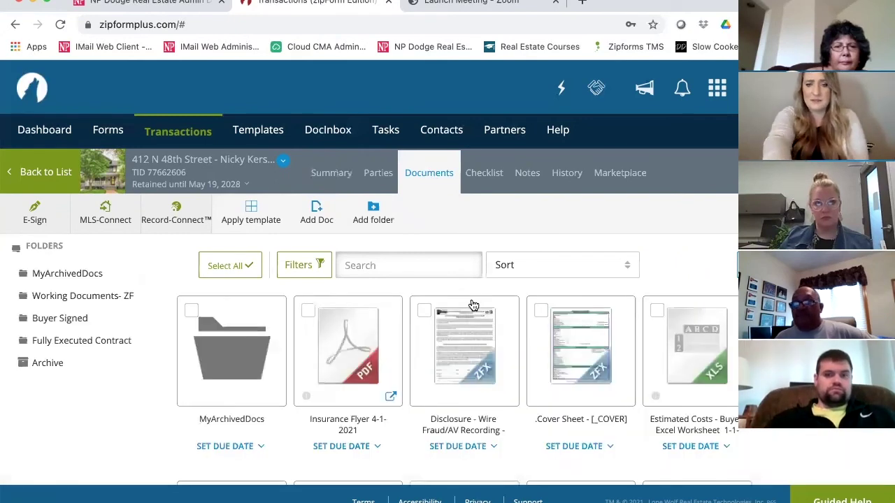
mouse_move(473, 306)
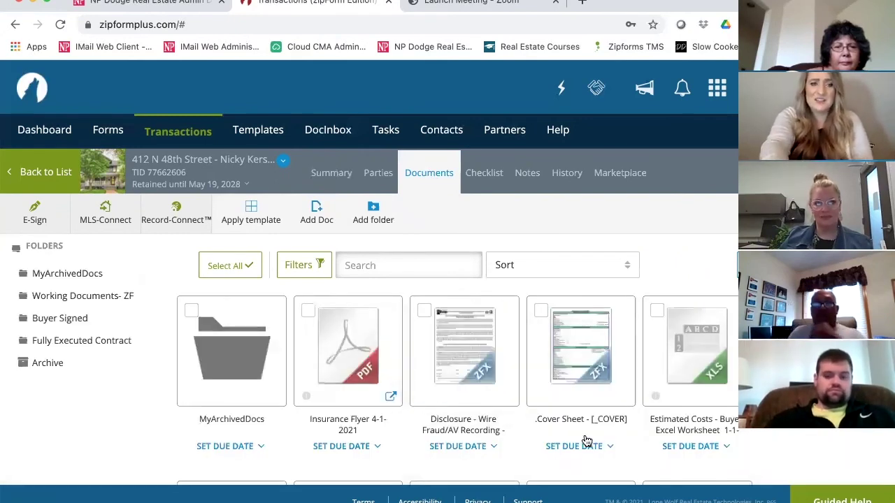
left_click(67, 292)
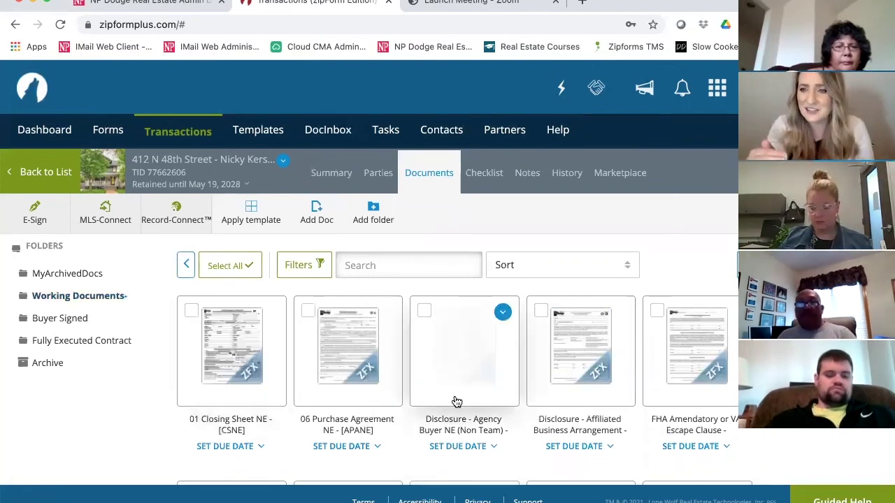
left_click(360, 352)
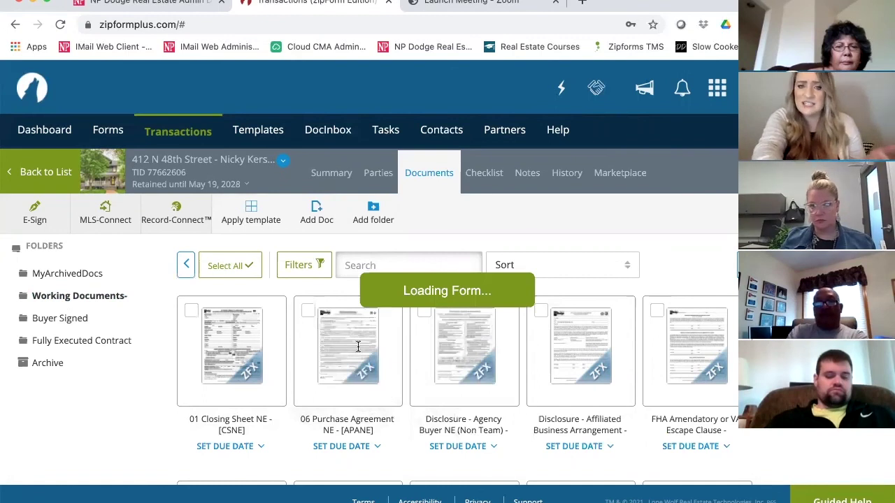
Enter a 200,000.00 purchase price and 2,000.00 earnest money in the 06 Purchase Agreement NE.
scroll(358, 347, "up", 2)
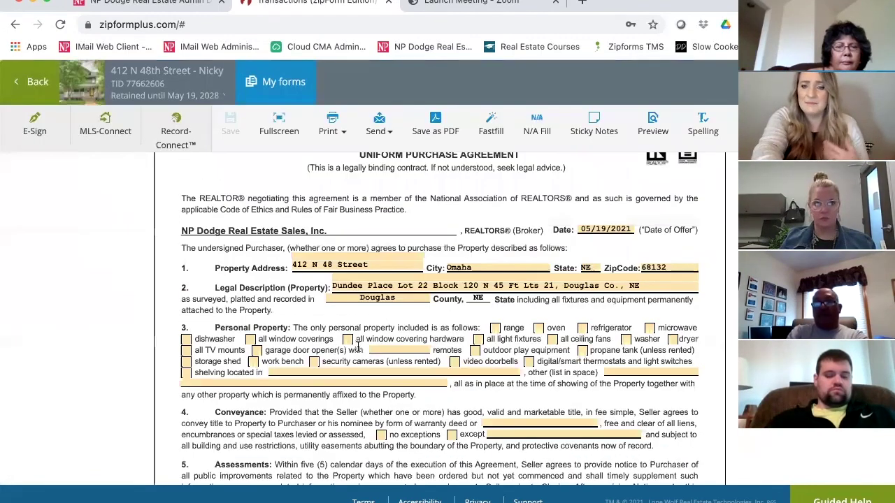
scroll(357, 347, "down", 6)
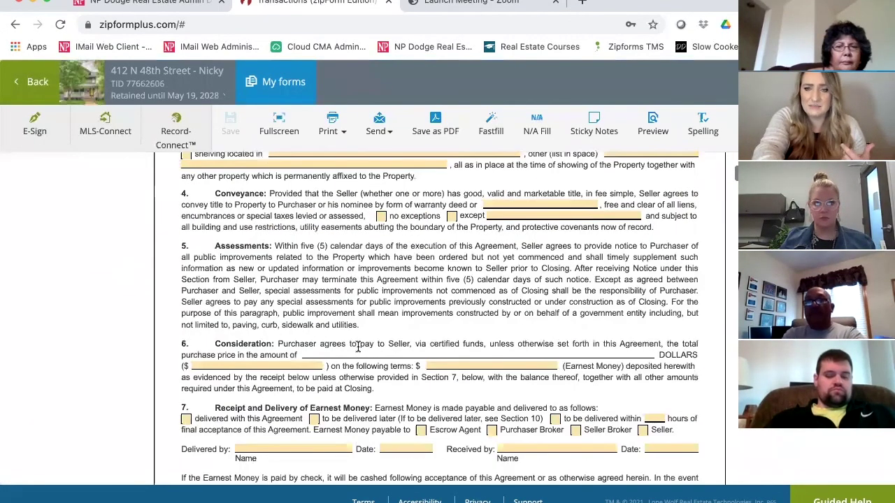
left_click(261, 365)
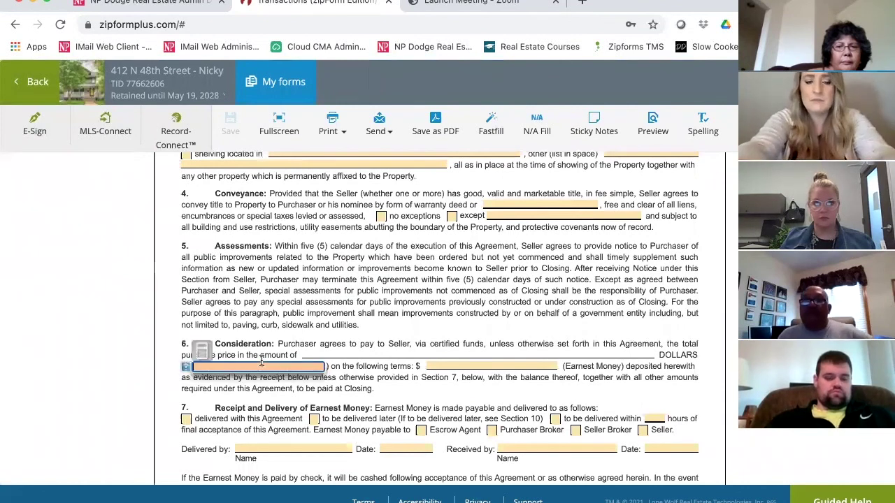
type("200000")
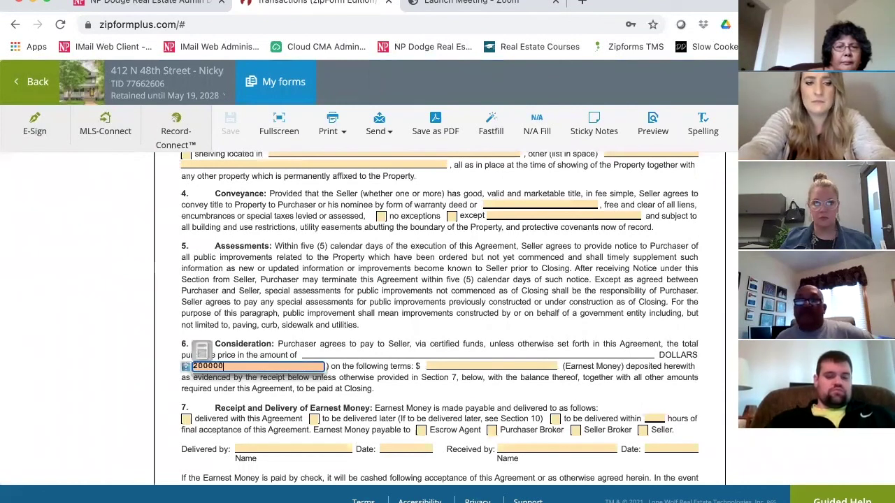
key("Tab")
type("2")
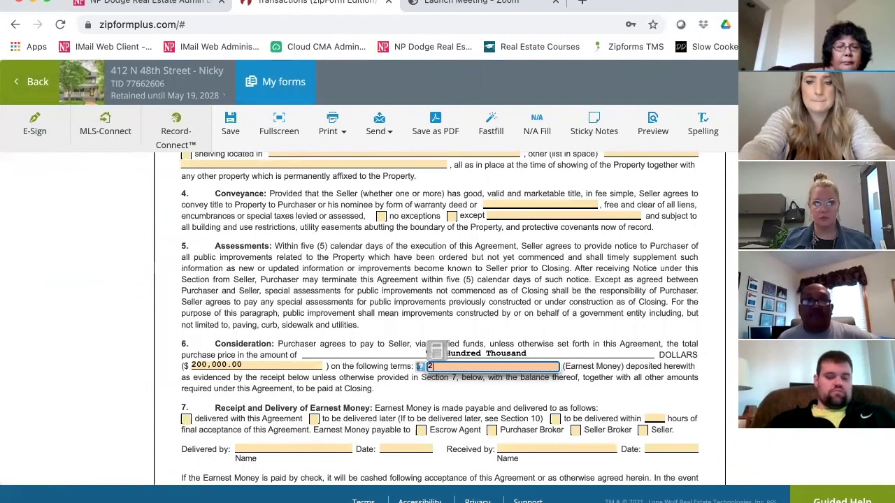
type(",000")
key("Tab")
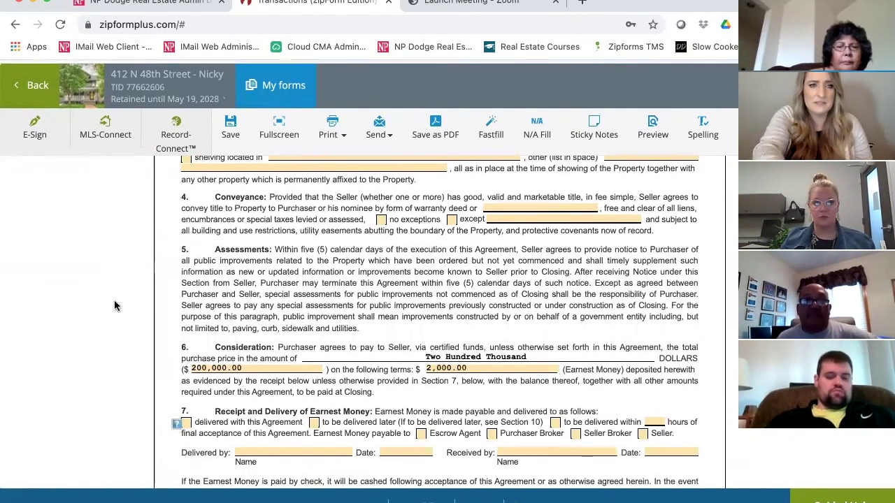
scroll(293, 248, "up", 2)
scroll(31, 85, "up", 3)
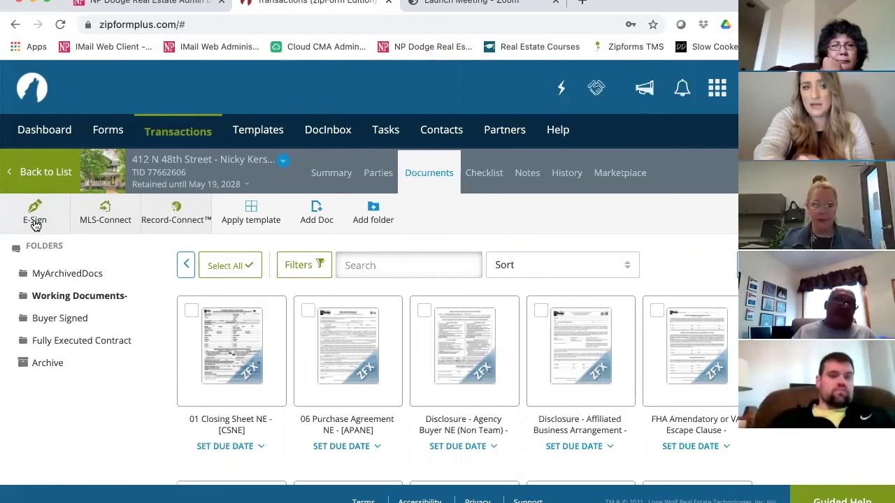
left_click(35, 222)
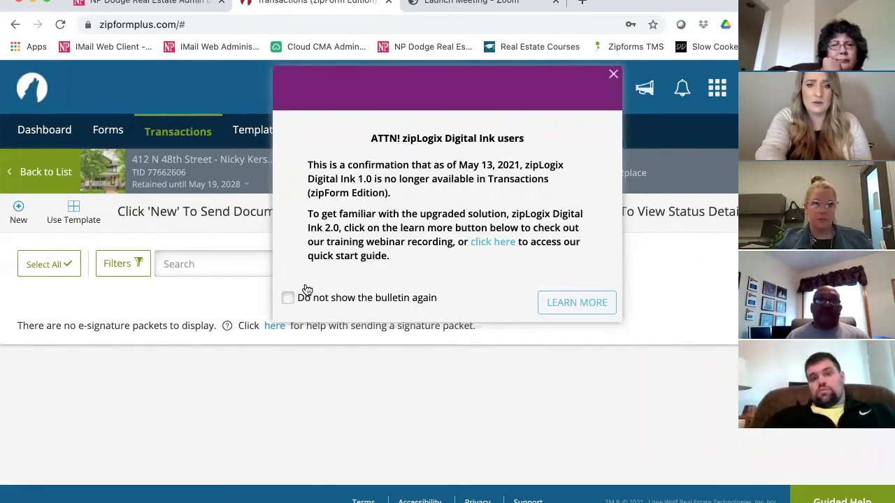
left_click(288, 298)
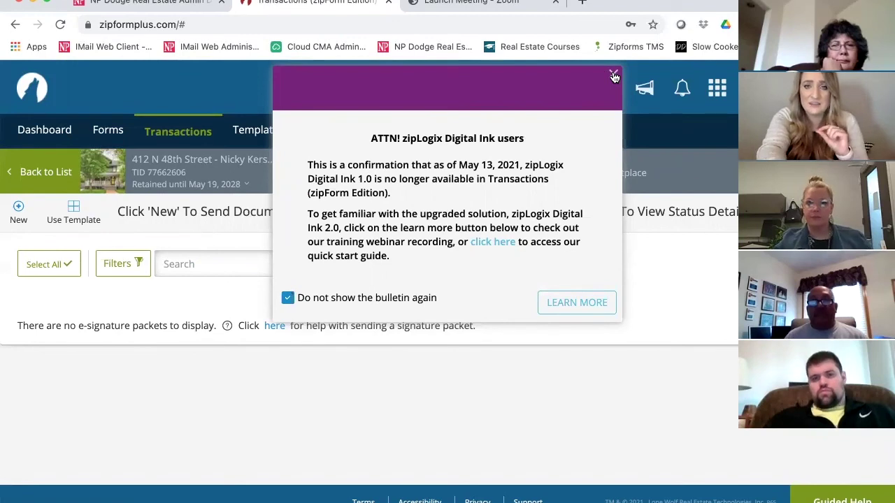
left_click(613, 76)
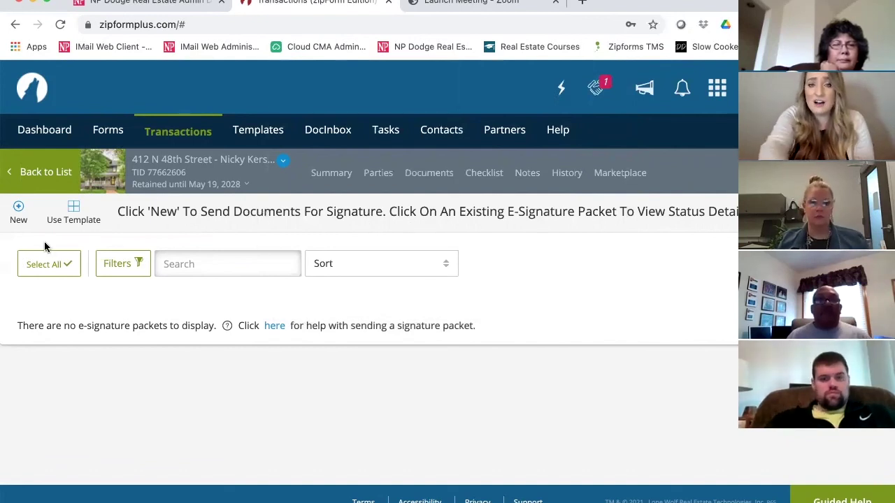
left_click(19, 214)
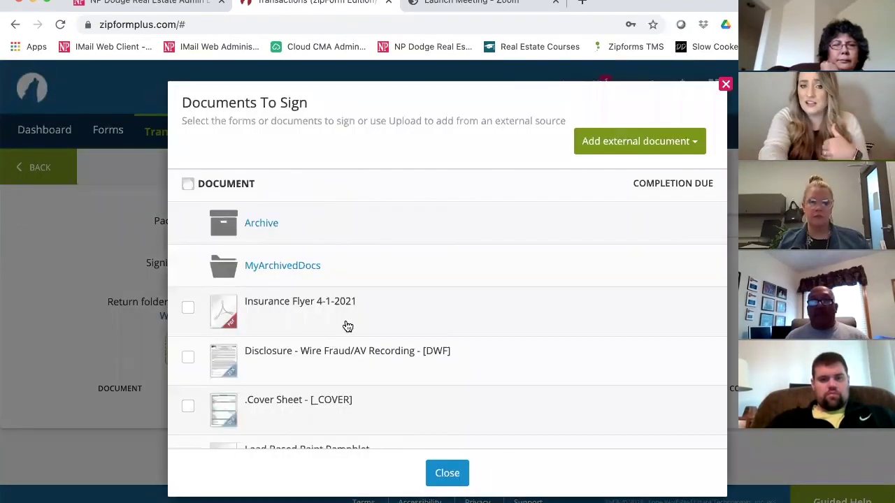
Add 06 Purchase Agreement NE, Agency Buyer and Affiliated Business Arrangement disclosures from Working Documents to the packet.
scroll(346, 328, "down", 1)
scroll(347, 330, "down", 2)
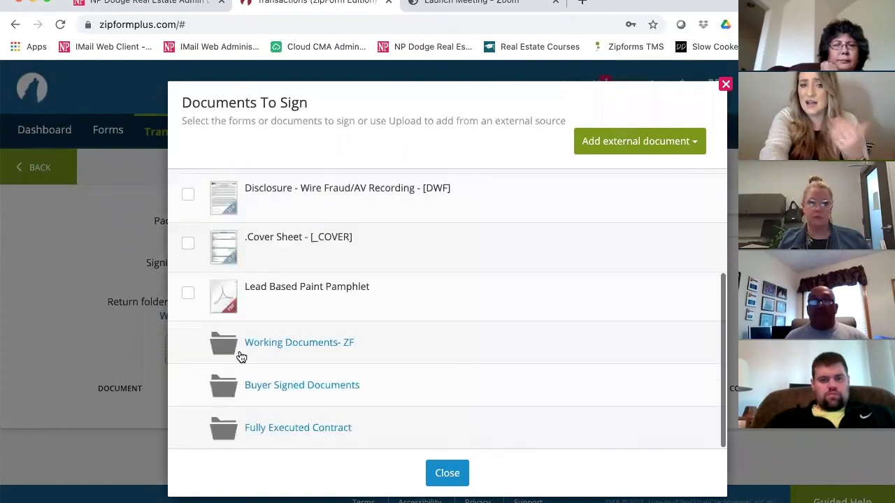
left_click(296, 354)
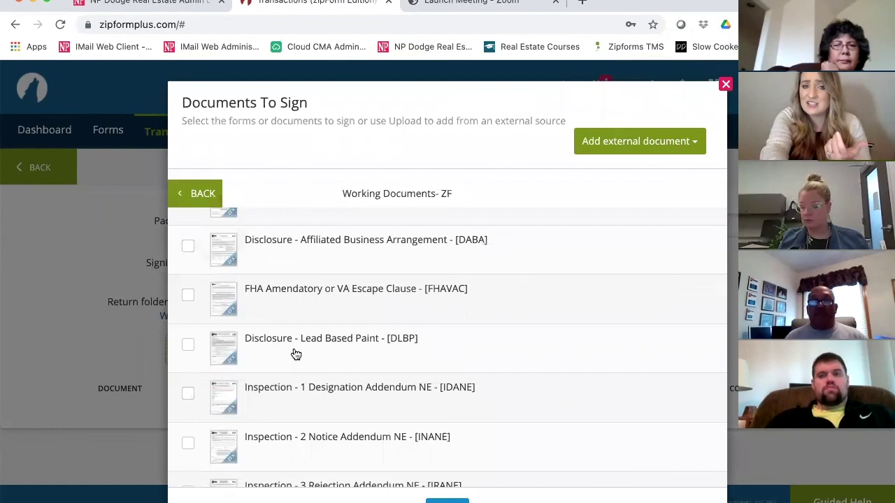
scroll(295, 354, "up", 3)
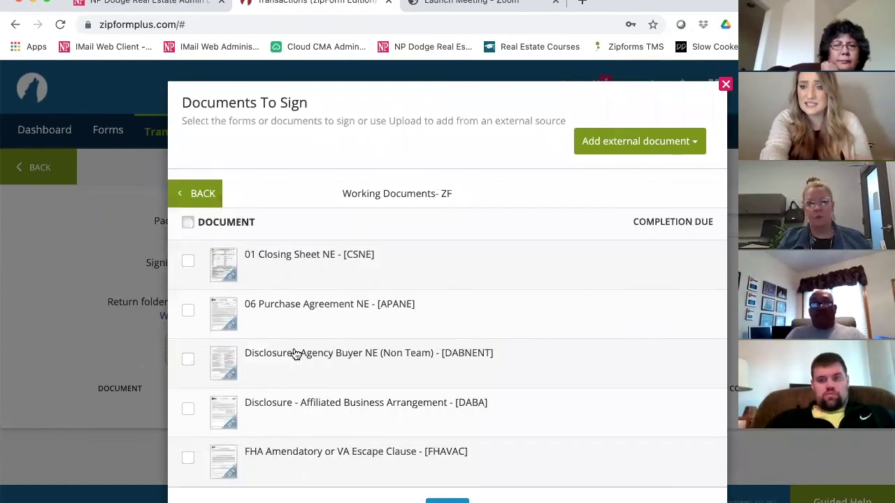
left_click(188, 312)
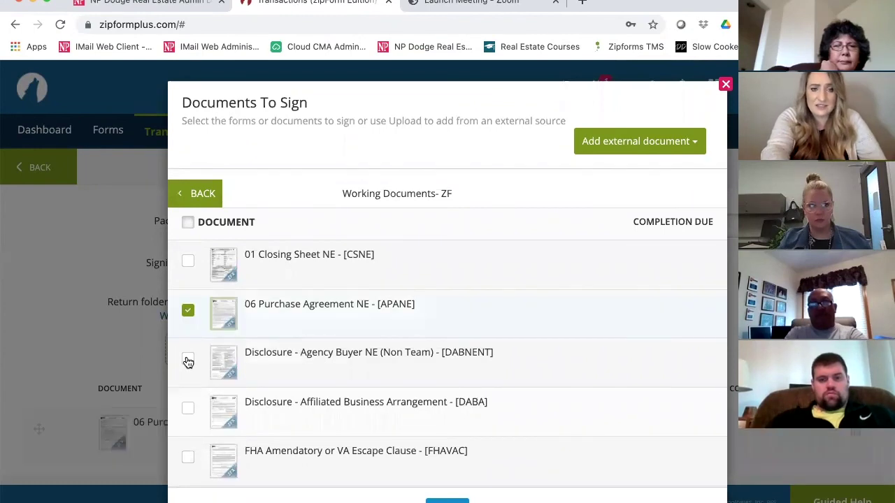
left_click(188, 360)
scroll(188, 360, "down", 1)
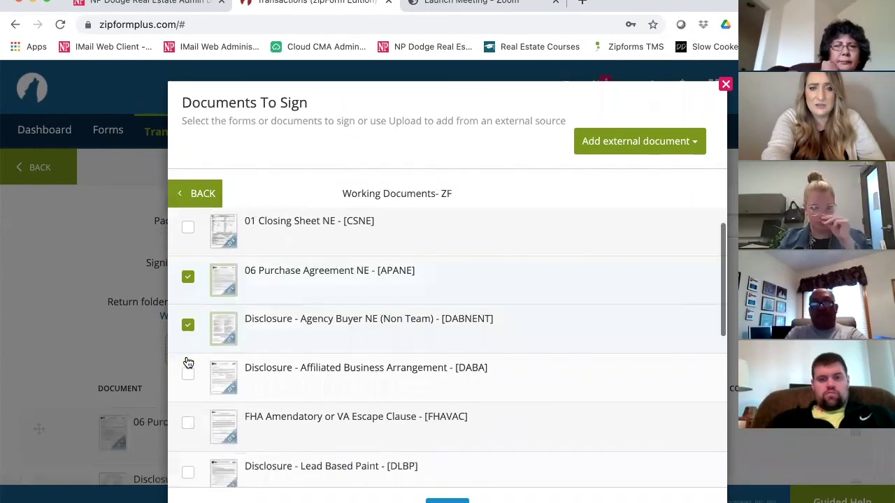
scroll(186, 312, "down", 2)
left_click(319, 334)
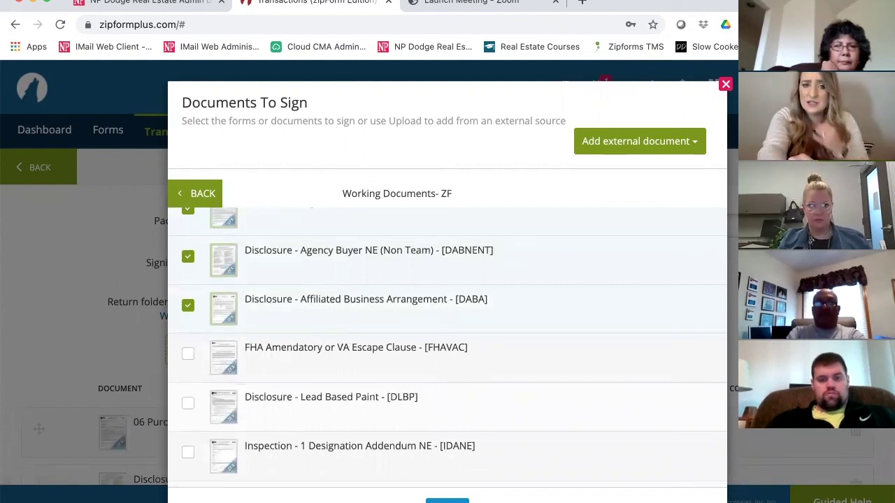
left_click(447, 501)
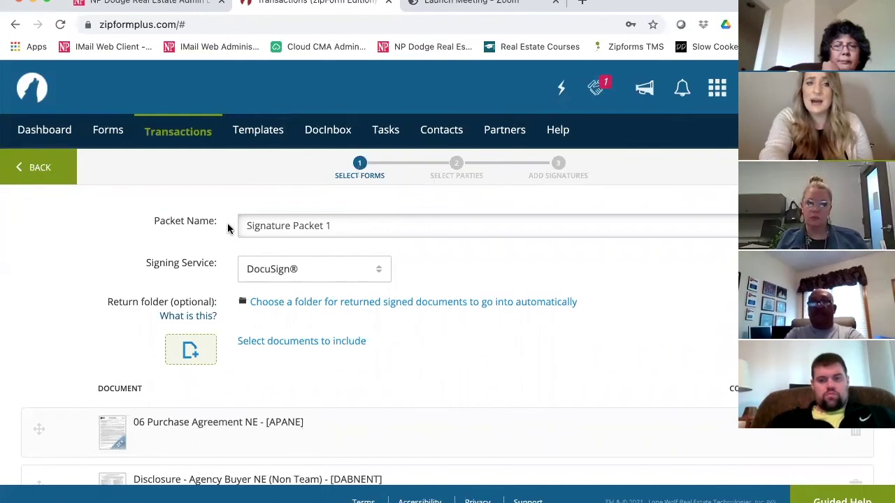
Rename the packet 'Original PA signed by BUyers' and set Buyer Signed Documents as the return folder.
left_click(167, 213)
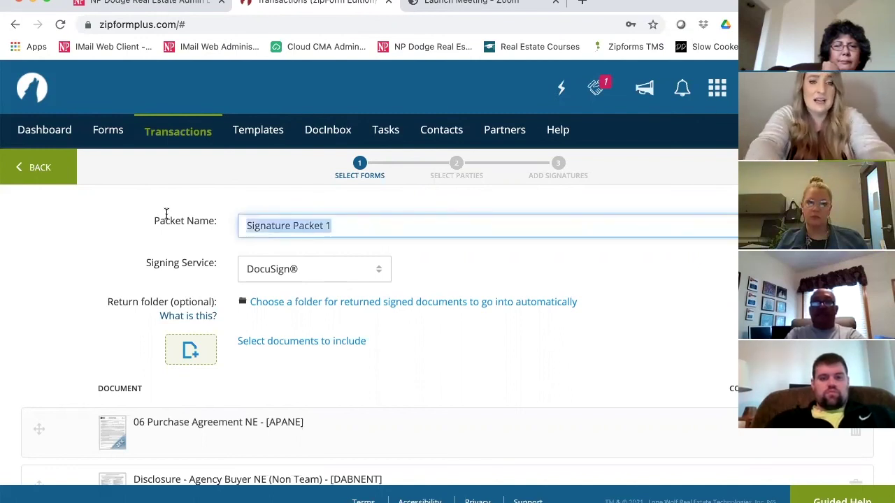
type("Original PA ")
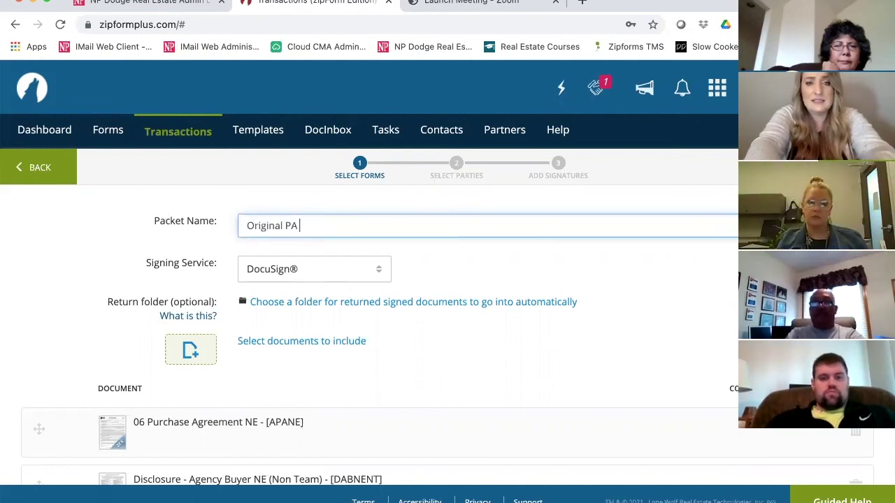
type("signe")
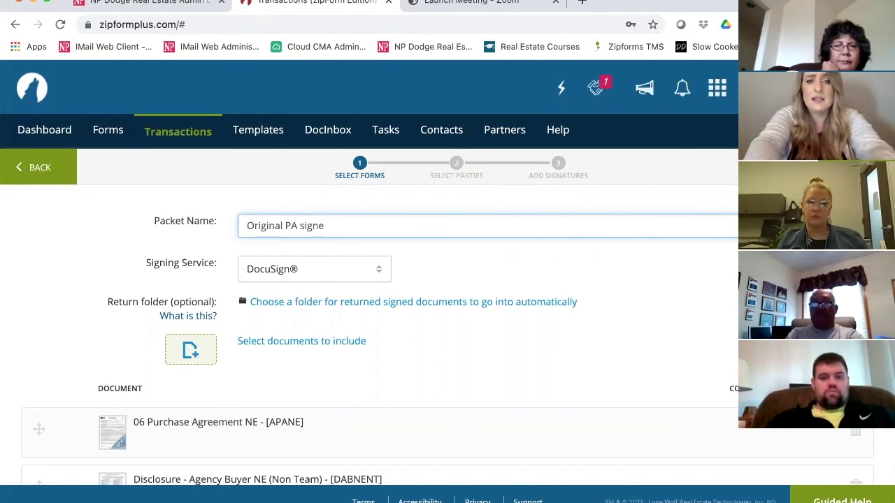
type("d by BUyers")
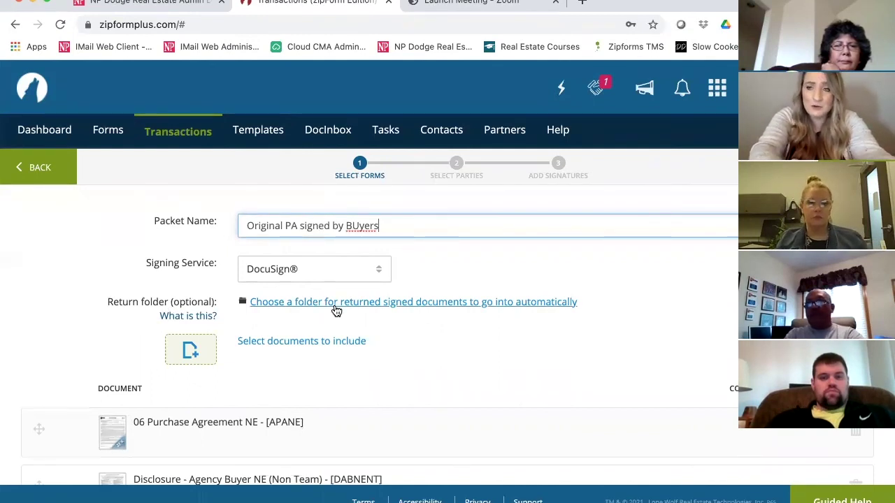
left_click(302, 302)
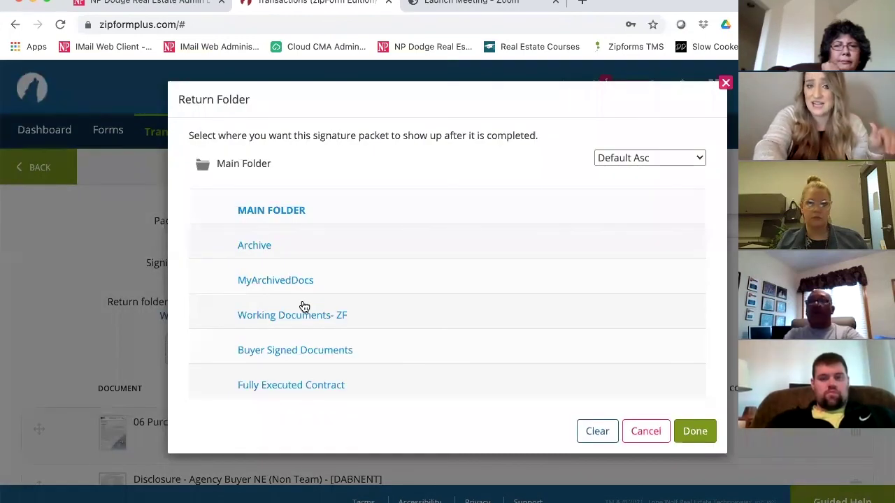
left_click(292, 353)
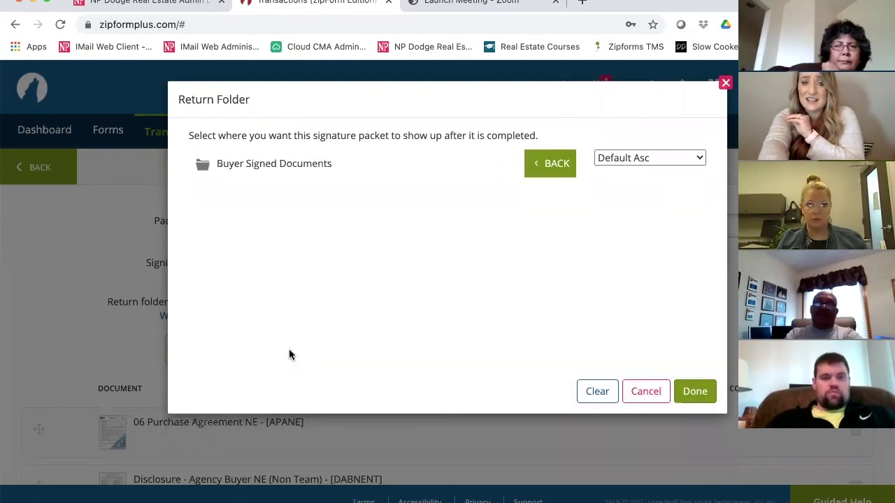
left_click(679, 392)
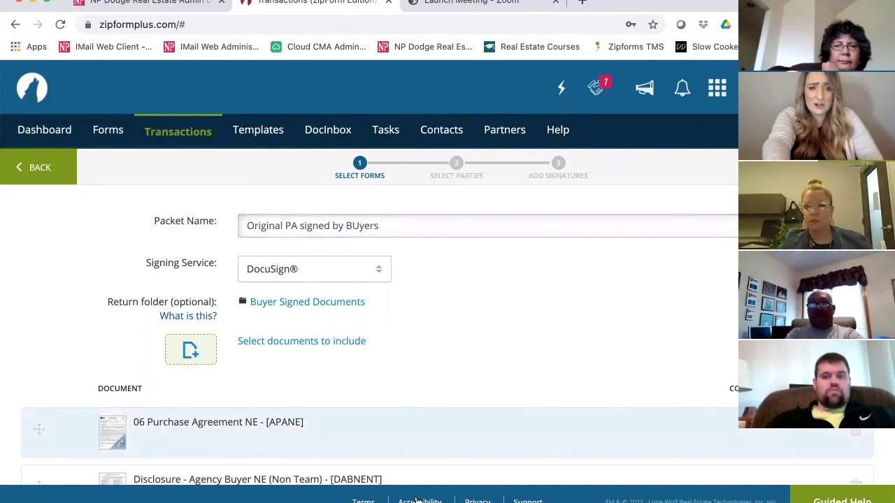
Scroll through the Select Parties page to review the transaction parties available as signers.
scroll(416, 501, "down", 3)
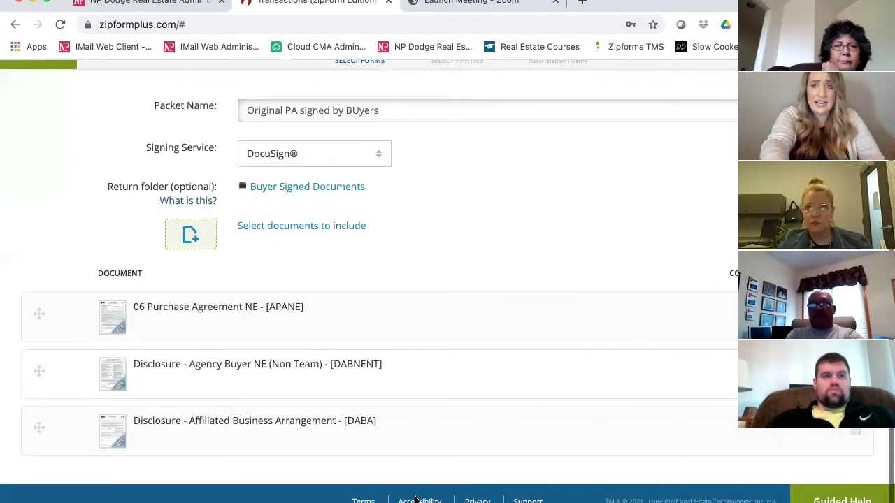
scroll(369, 279, "up", 3)
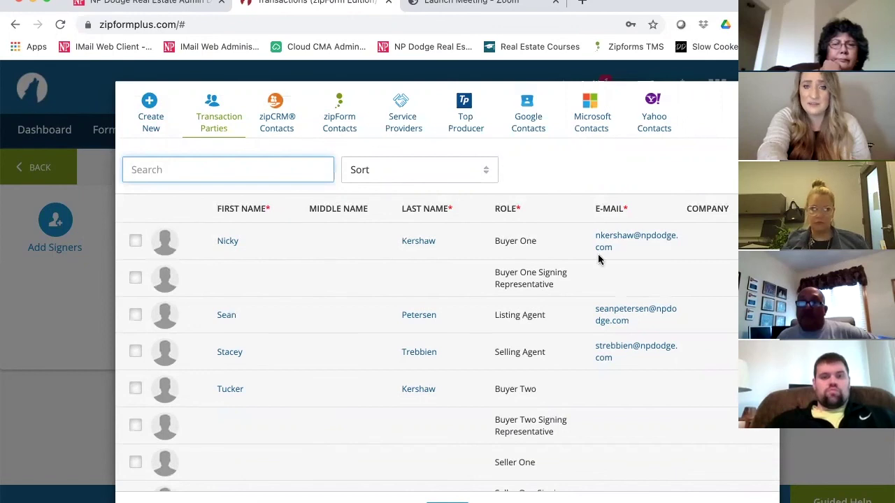
Add Buyer One from Transaction Parties as the packet's signer.
left_click(135, 244)
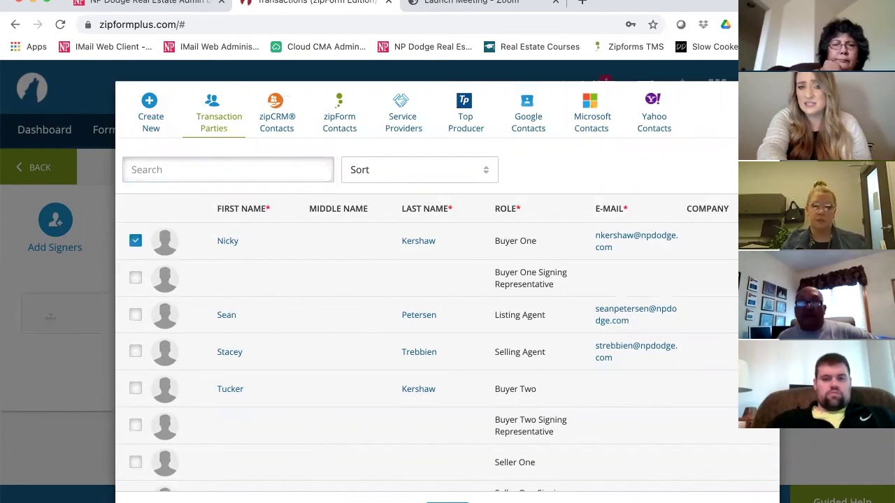
left_click(447, 502)
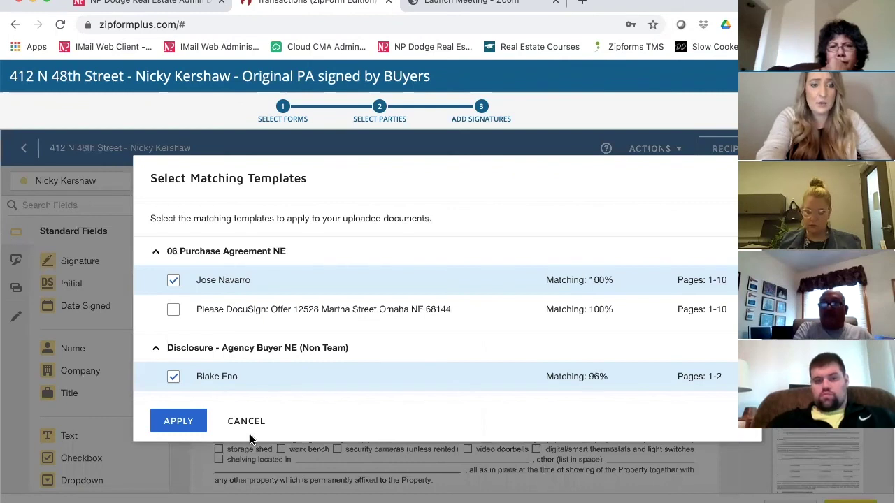
Skip the suggested matching templates and move to the foot of page 2 of the purchase agreement.
left_click(248, 423)
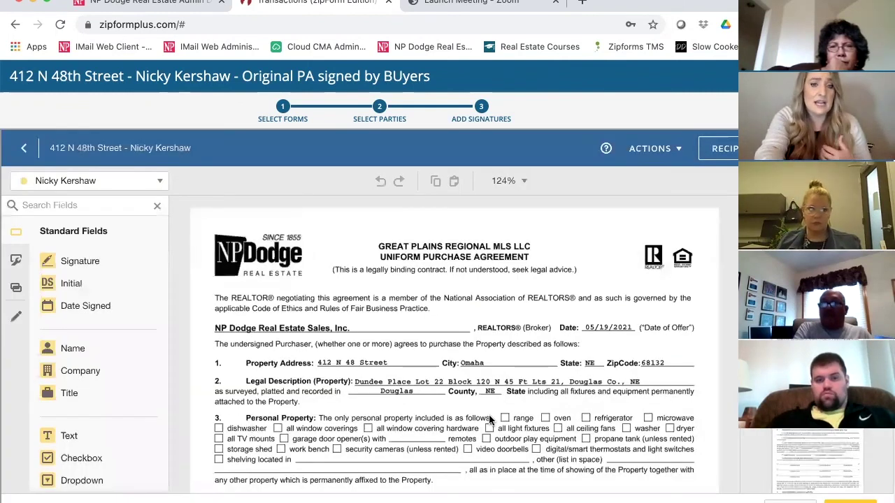
scroll(488, 414, "down", 4)
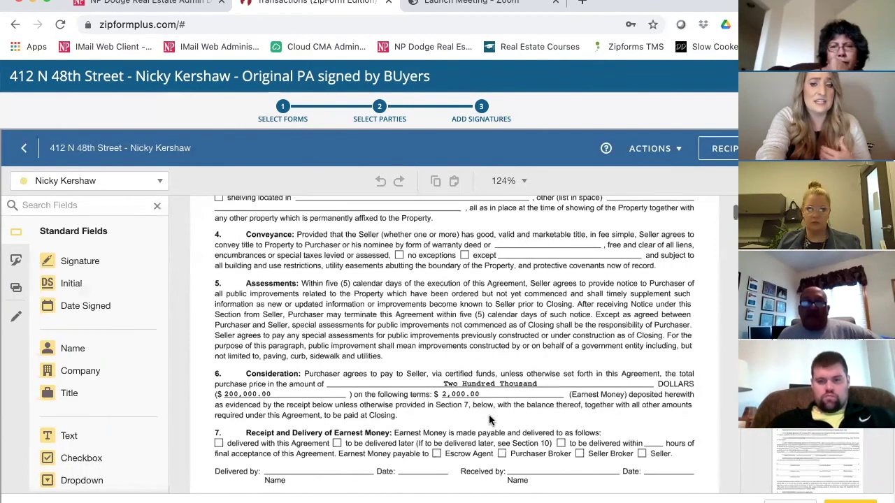
scroll(489, 420, "down", 3)
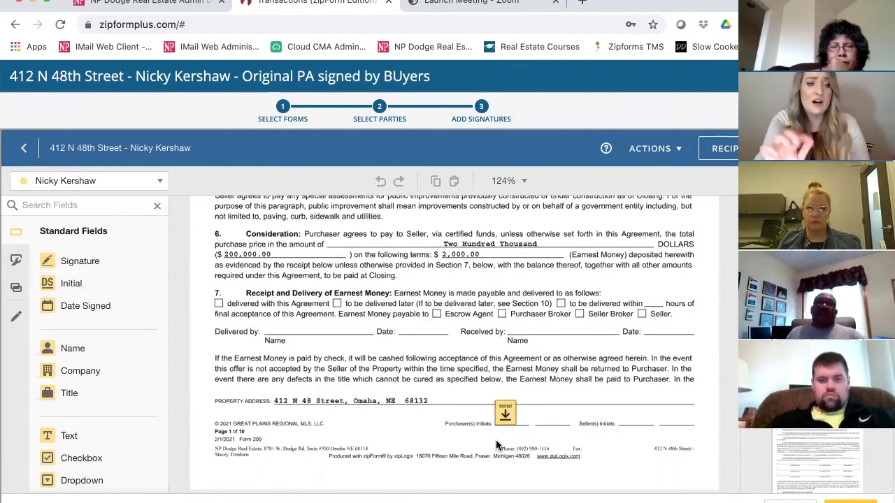
scroll(496, 444, "down", 4)
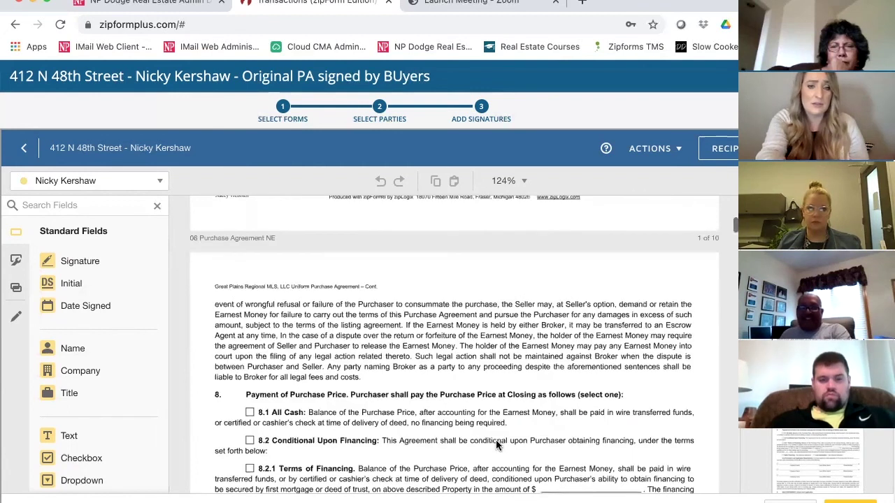
scroll(496, 445, "down", 1)
scroll(497, 445, "down", 3)
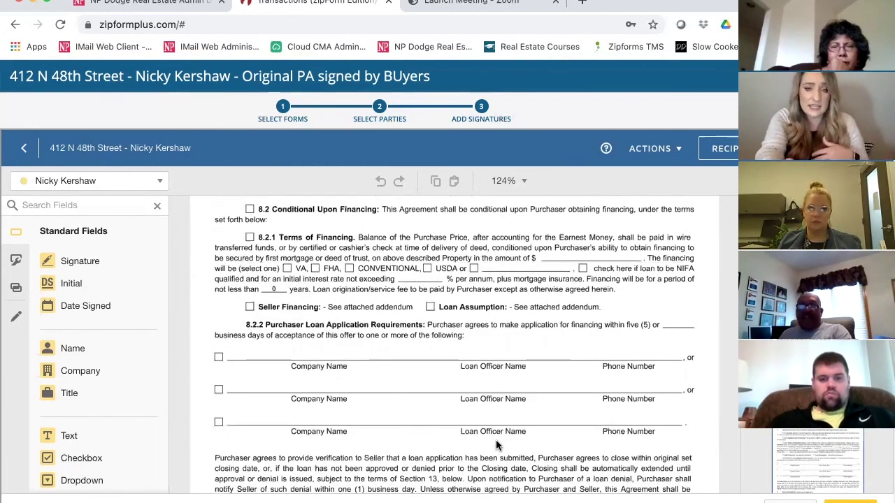
scroll(496, 445, "down", 2)
scroll(497, 442, "down", 4)
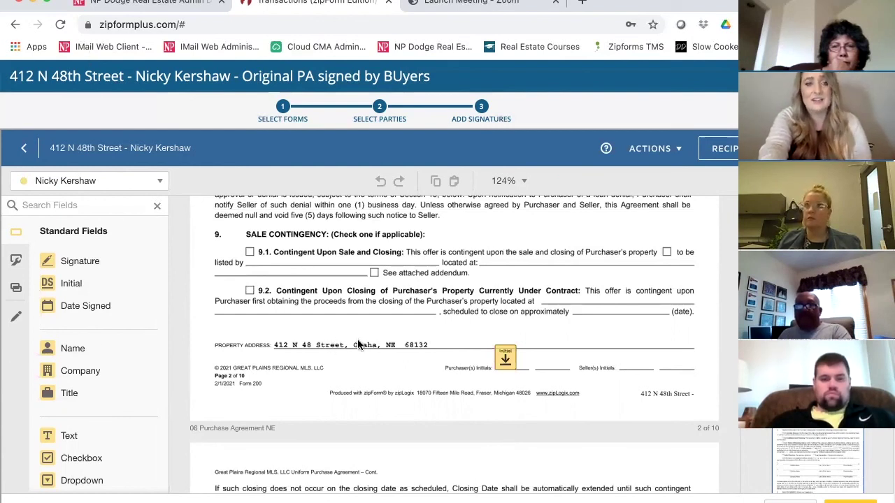
Place an Initial field beside the Purchaser(s) Initials line on page 2.
left_click(71, 285)
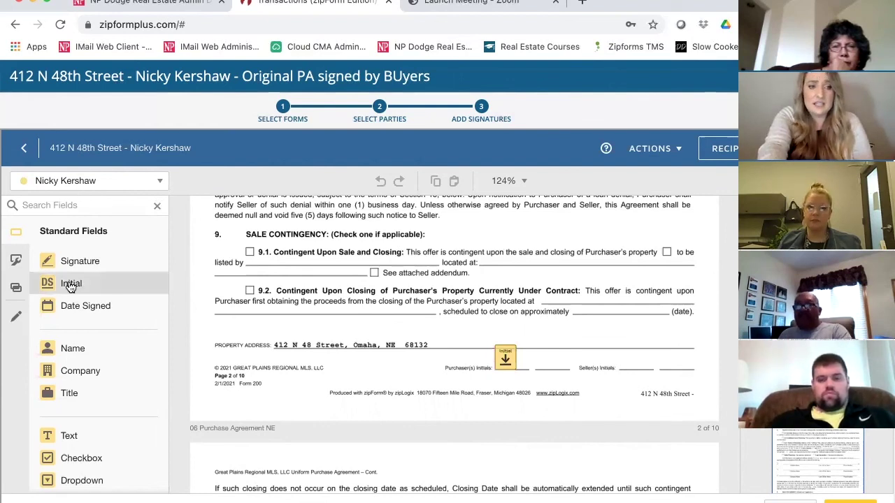
left_click(527, 335)
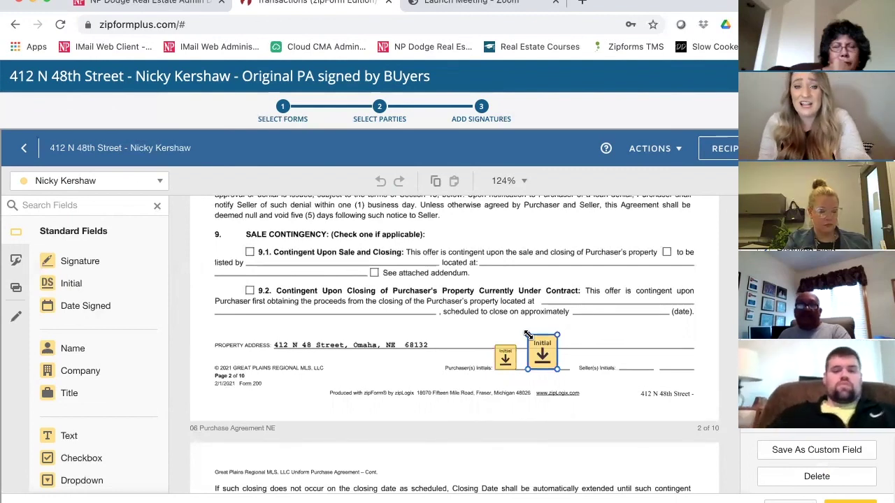
scroll(528, 337, "down", 1)
scroll(527, 338, "down", 4)
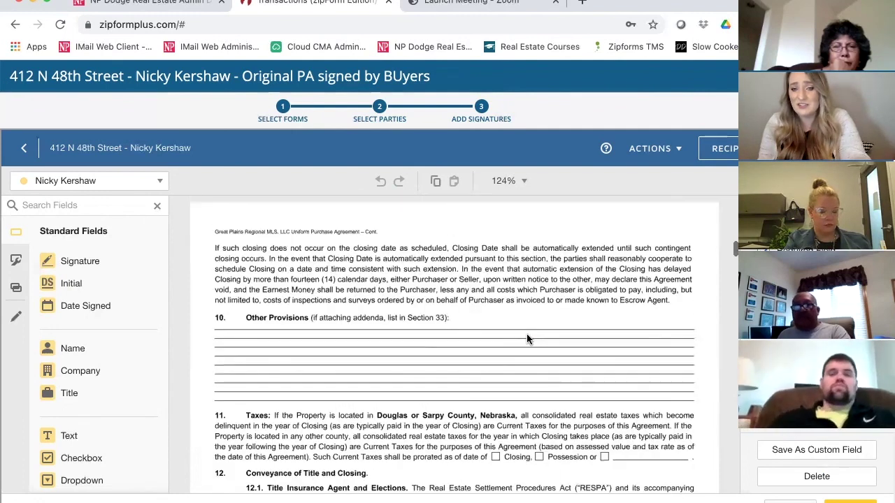
scroll(528, 334, "down", 4)
scroll(528, 335, "down", 4)
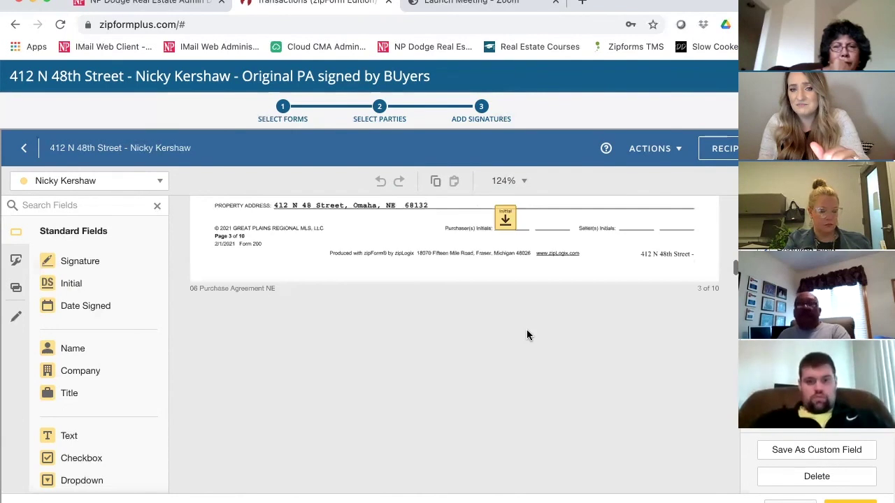
scroll(528, 336, "down", 3)
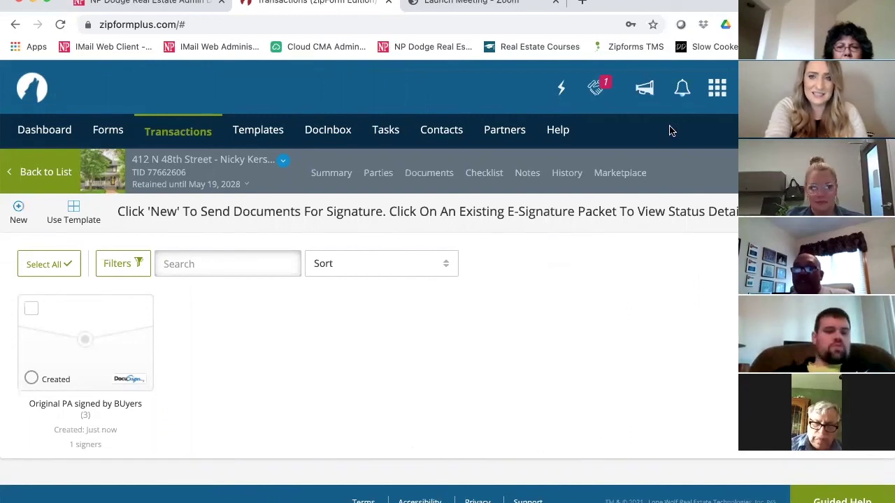
left_click(527, 173)
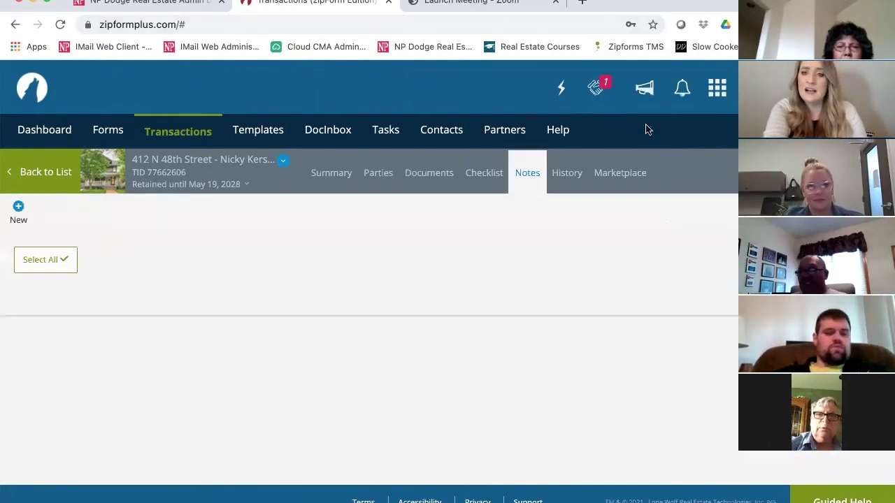